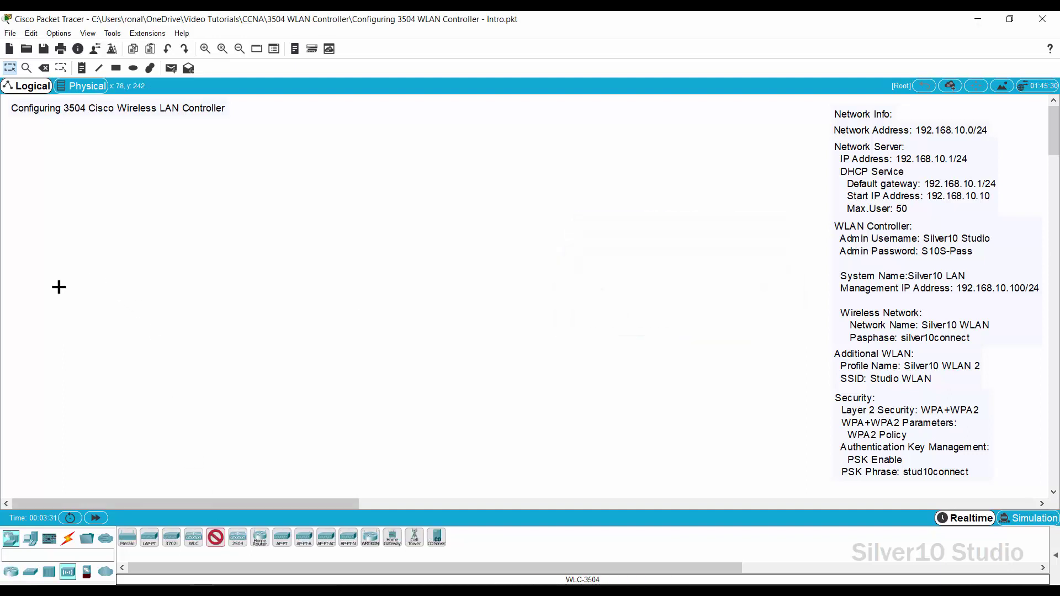
Place the WLC-3504 at the left and two LAP-PT access points at the top and bottom centre.
click(69, 299)
click(149, 537)
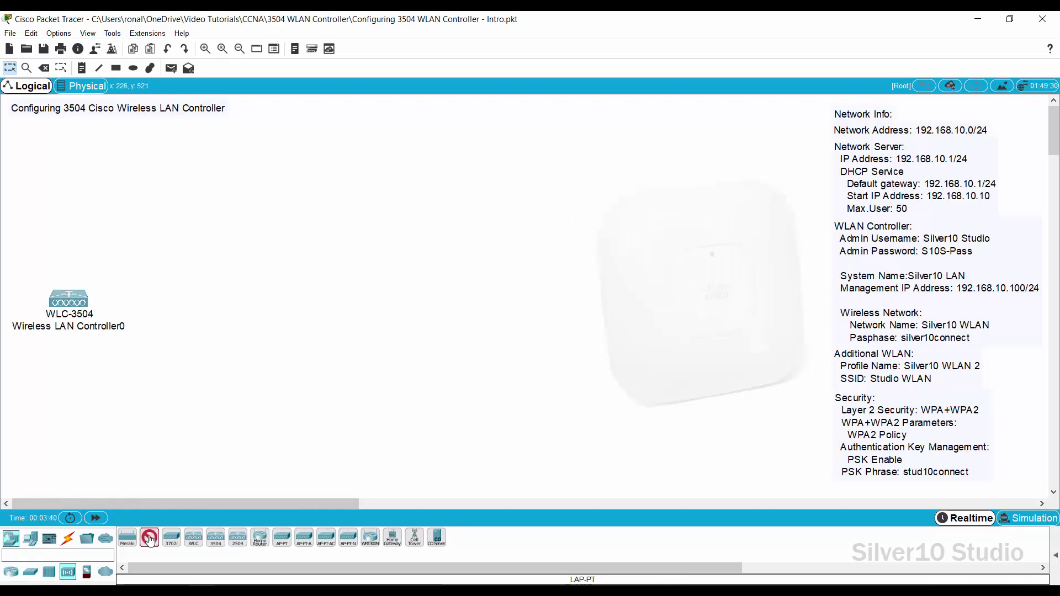
click(466, 164)
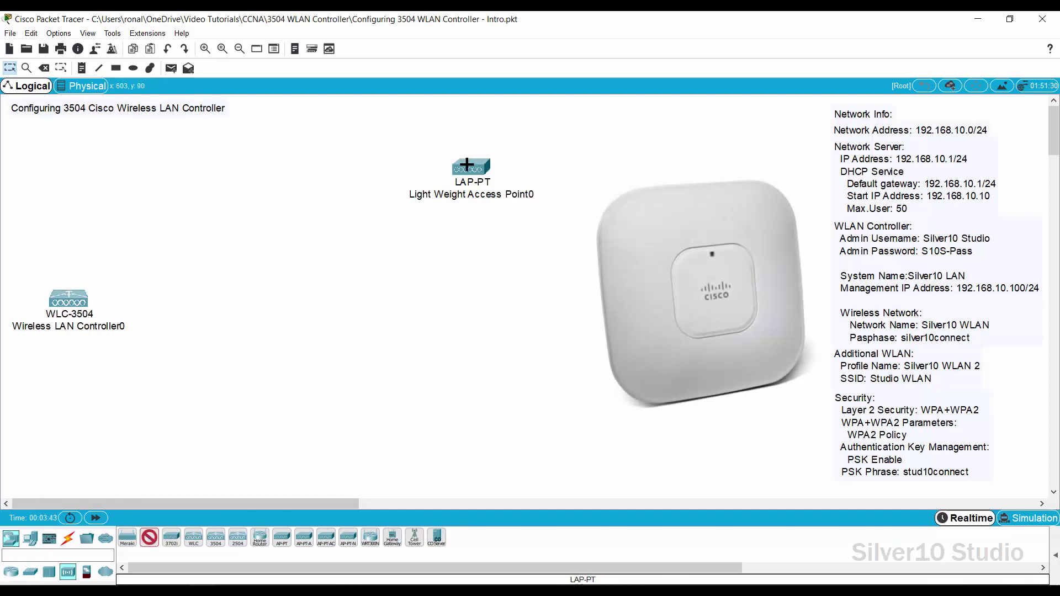
click(473, 430)
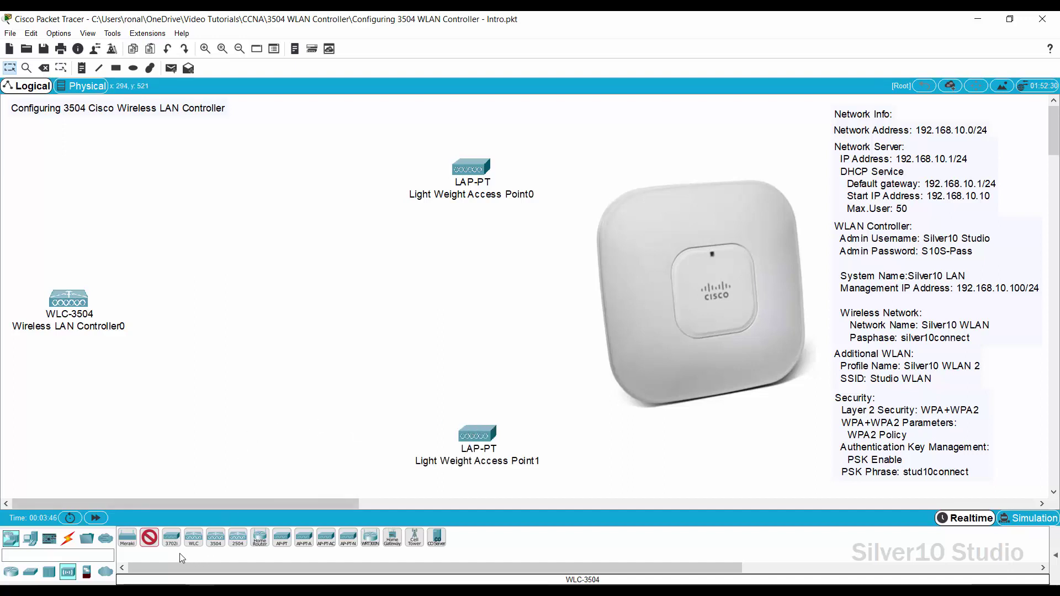
click(150, 539)
Place a Server-PT at the bottom left and a PC-PT at the top left.
click(30, 539)
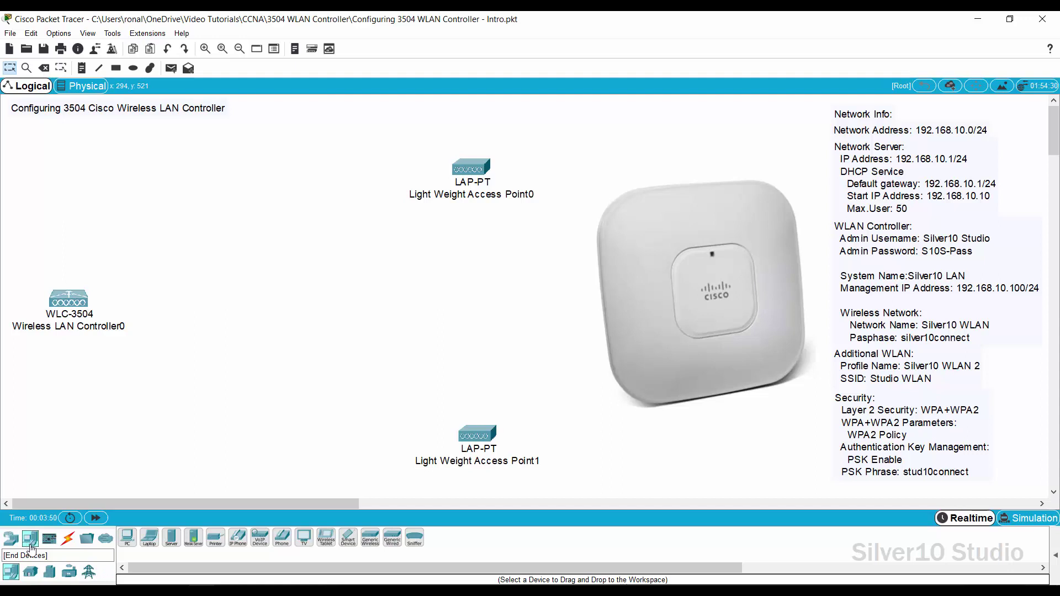
click(172, 539)
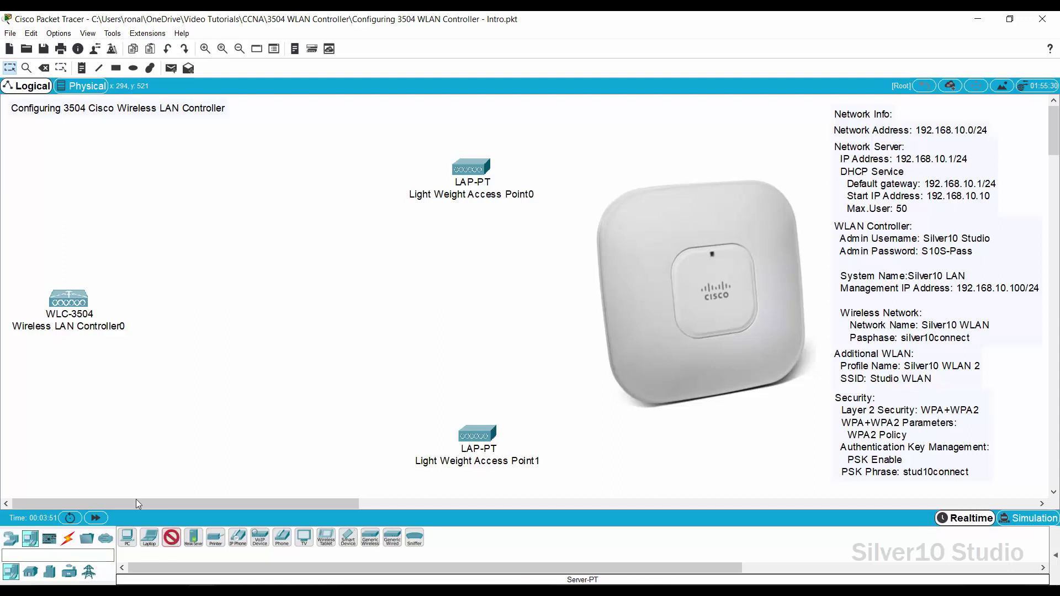
click(74, 437)
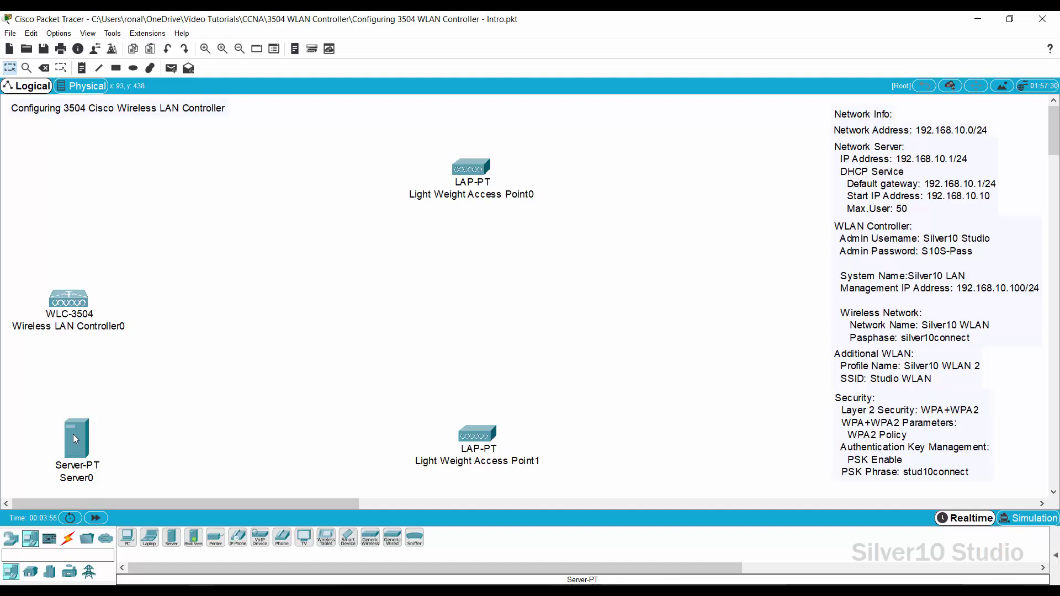
click(127, 539)
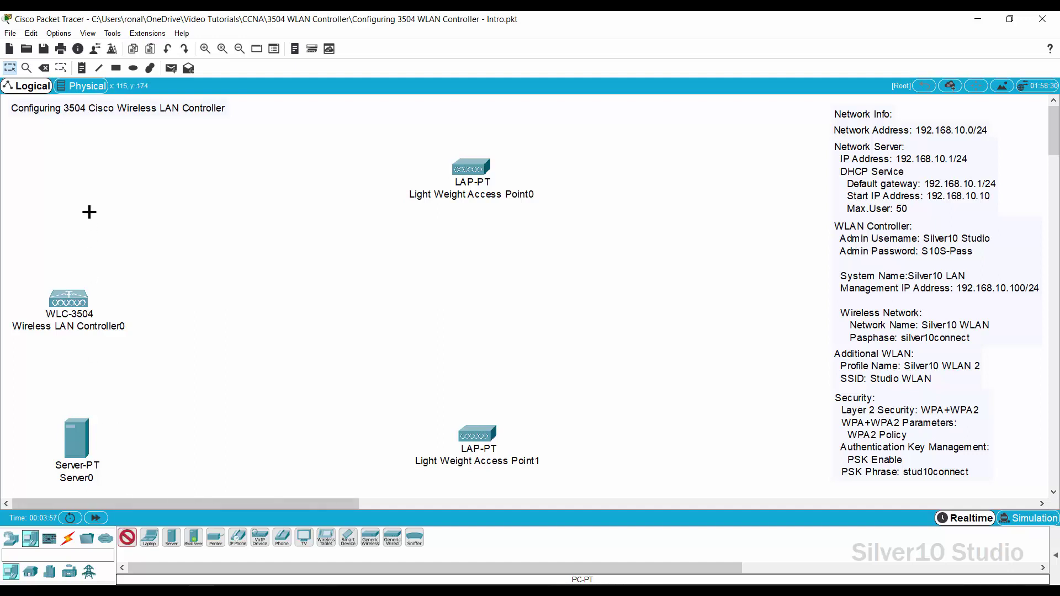
click(70, 166)
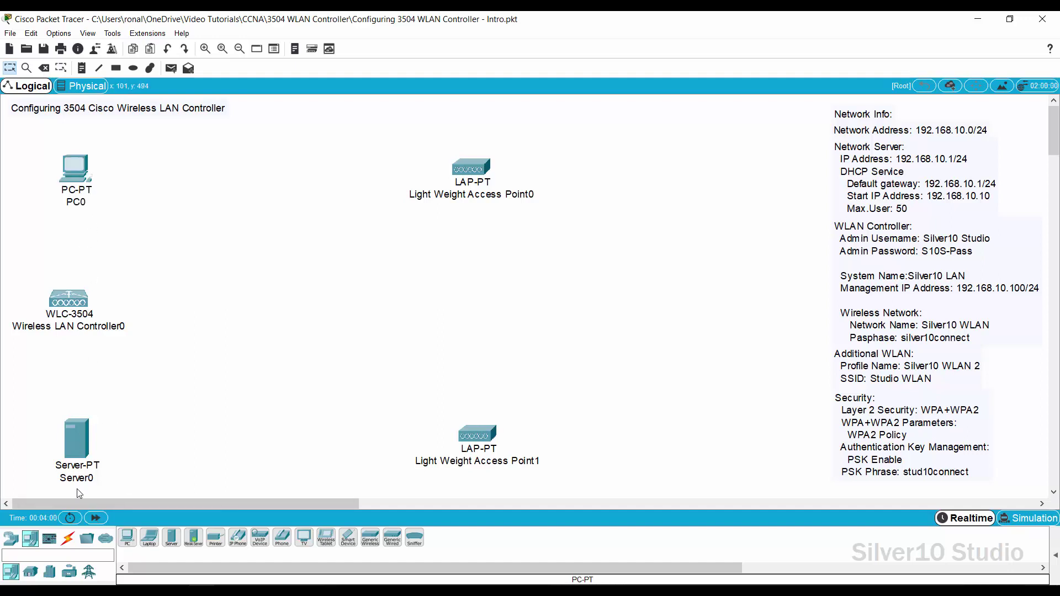
Place a 2950T-24 switch near the centre, a Laptop-PT at the top right and a TabletPC-PT at the bottom right.
click(10, 541)
click(304, 538)
click(263, 298)
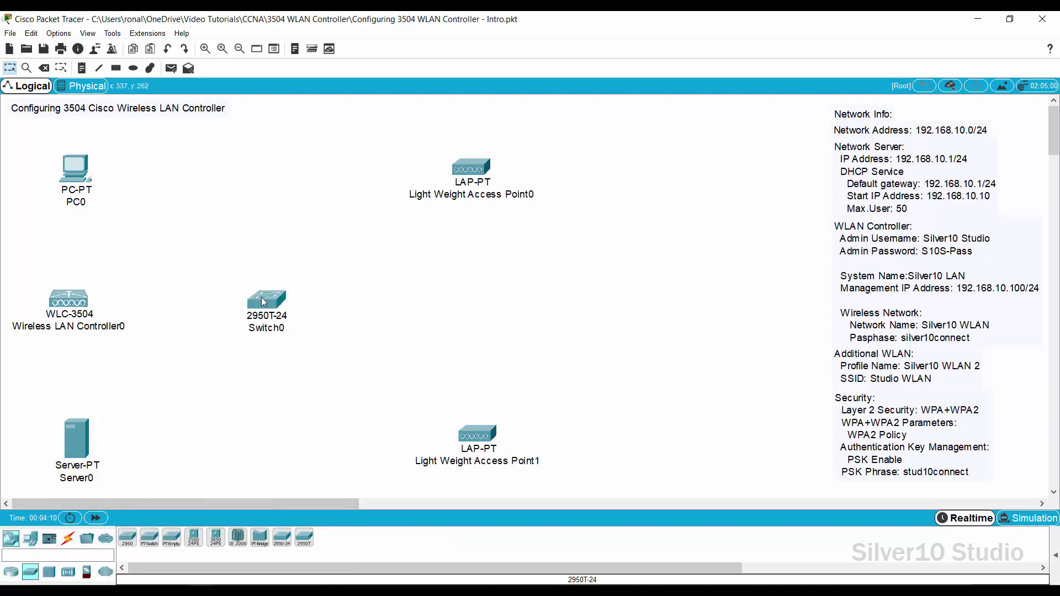
click(30, 538)
click(149, 539)
click(684, 167)
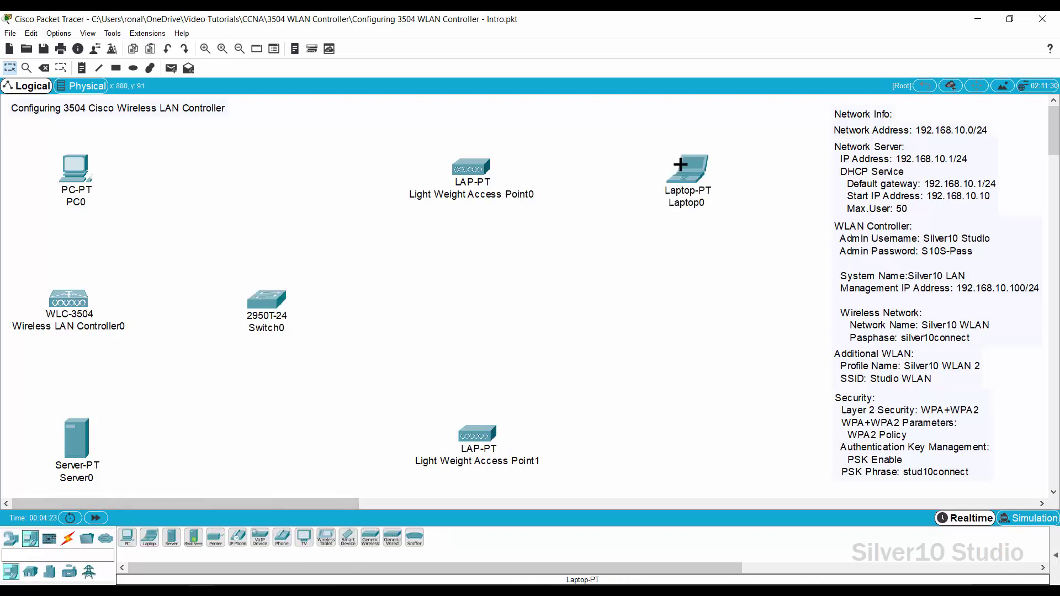
click(327, 540)
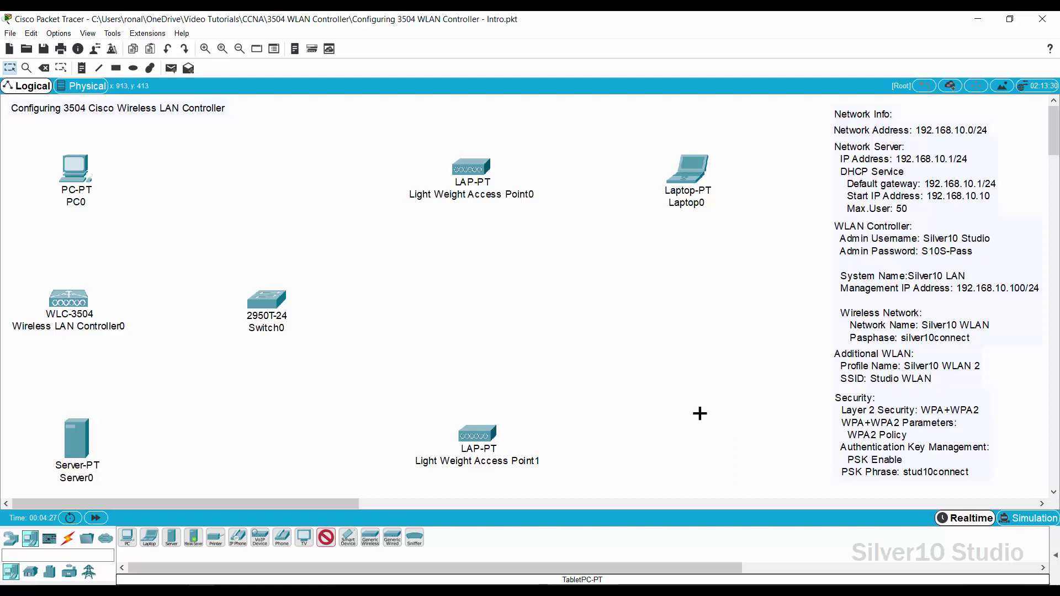
click(694, 421)
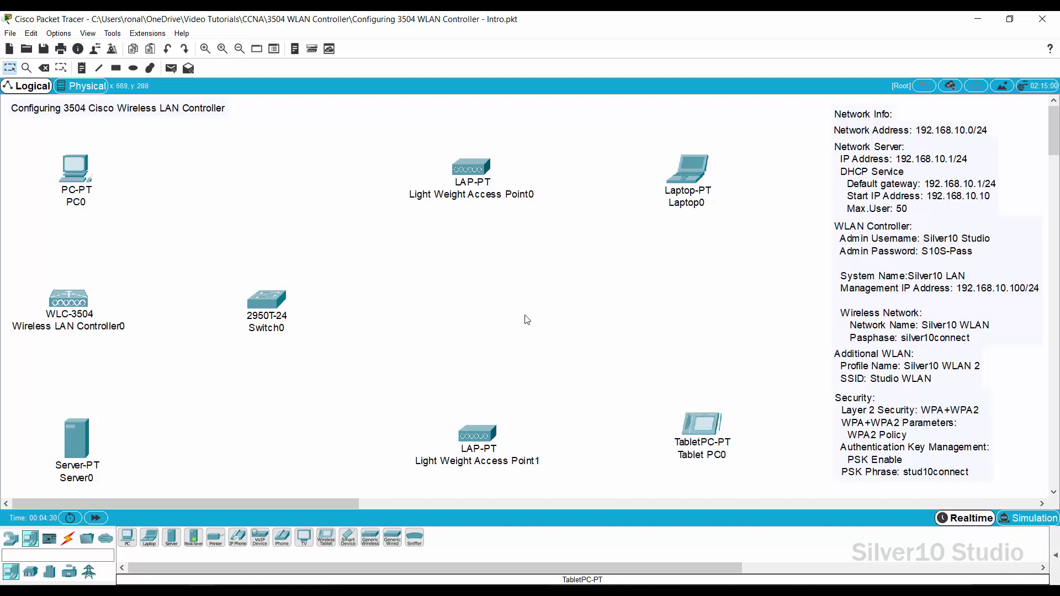
Rename the controller to 'WLAN Controller' and Server0 to 'DHCP Server'.
click(100, 327)
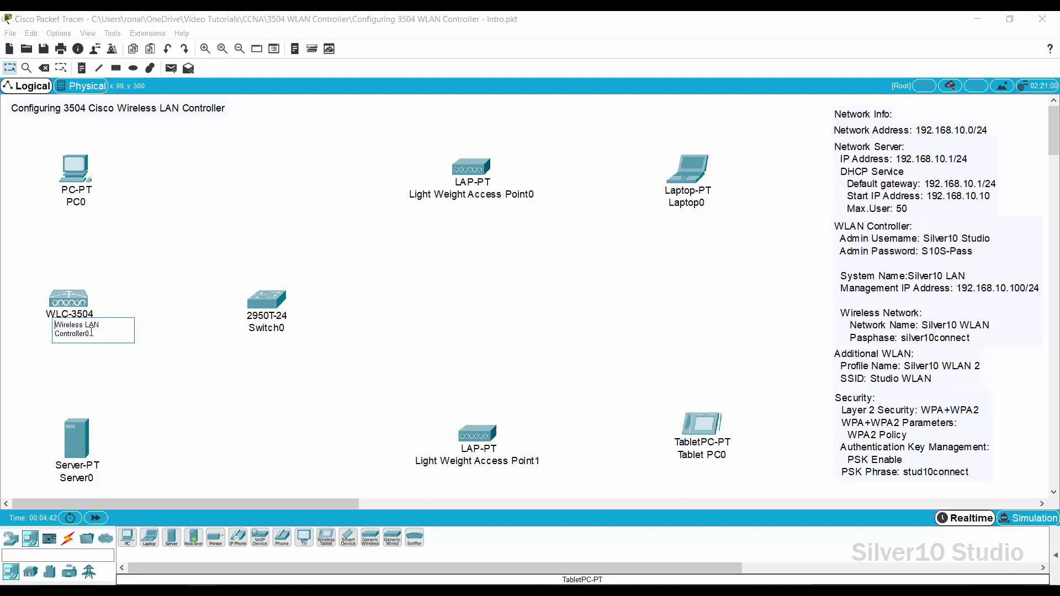
key(BackSpace)
key(BackSpace)
key(BackSpace)
key(BackSpace)
key(BackSpace)
key(BackSpace)
key(BackSpace)
key(BackSpace)
key(BackSpace)
key(BackSpace)
key(BackSpace)
key(BackSpace)
key(BackSpace)
key(BackSpace)
key(BackSpace)
key(BackSpace)
key(BackSpace)
key(BackSpace)
key(BackSpace)
key(BackSpace)
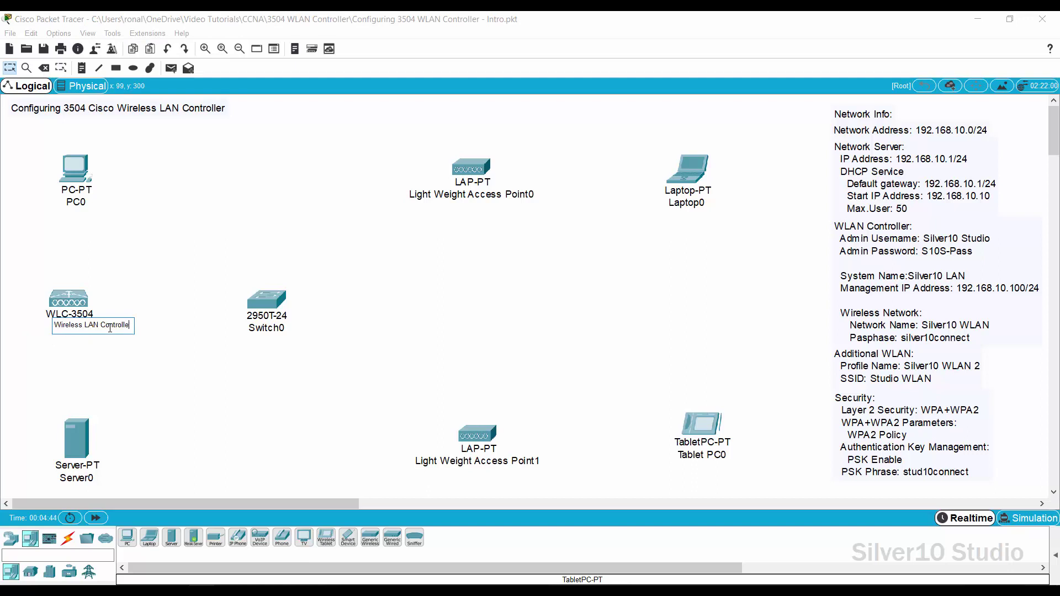
text(LAN Controll)
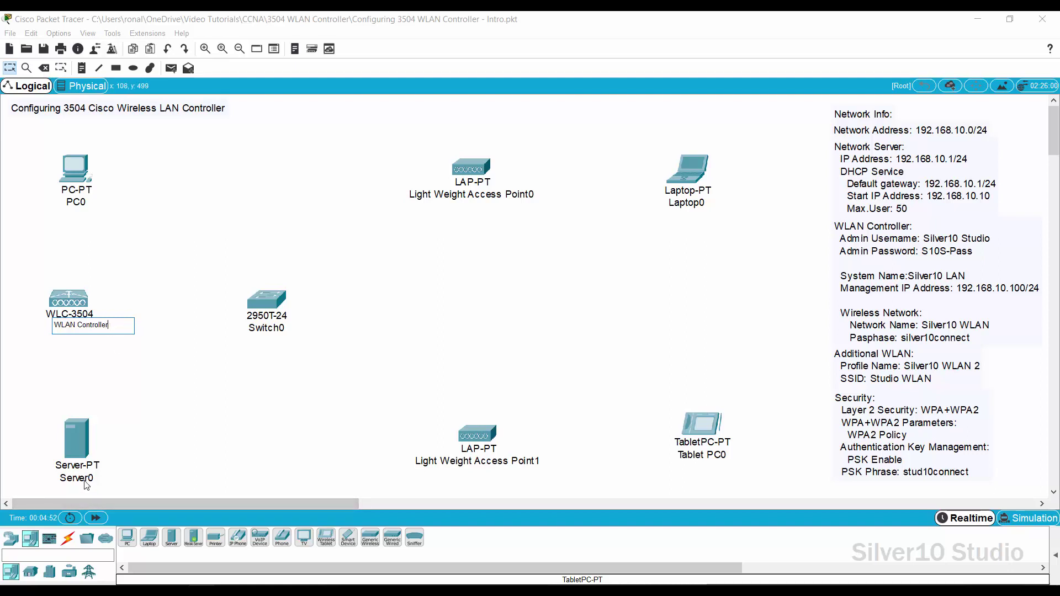
click(86, 481)
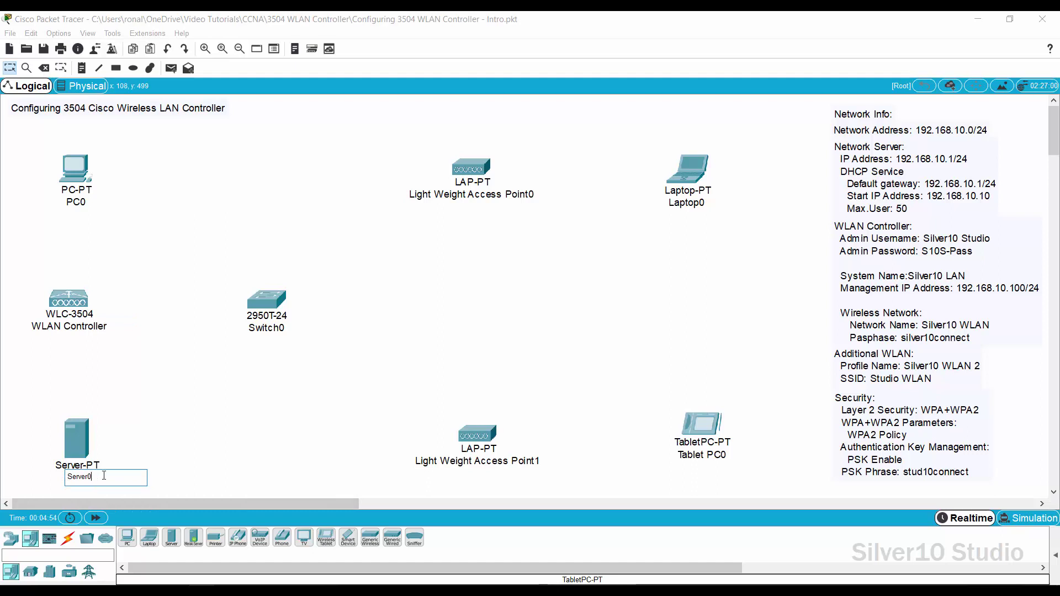
key(BackSpace)
key(Home)
text(DHCP)
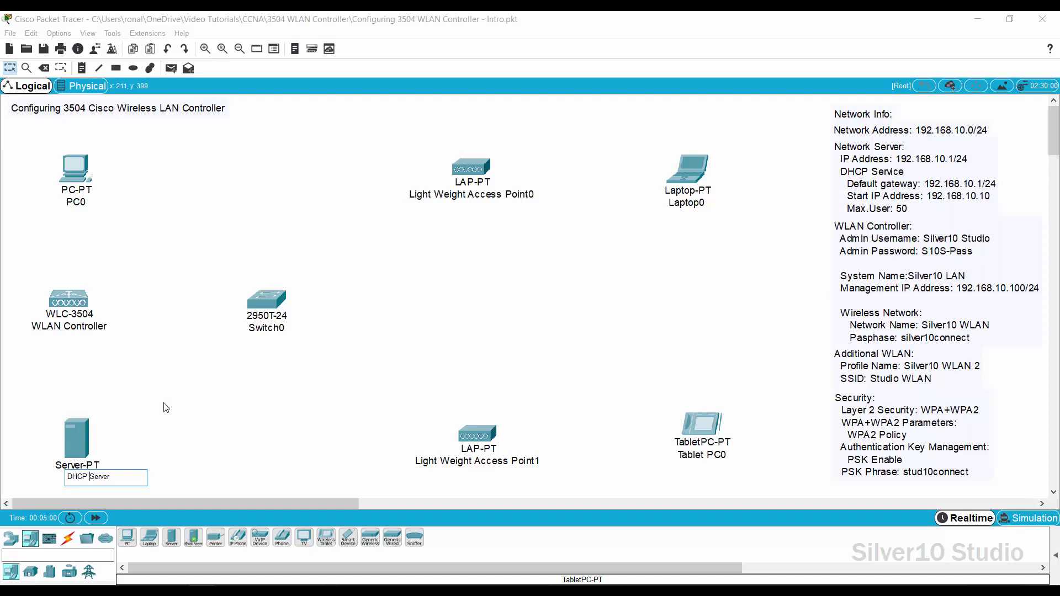
Rename PC0 to 'Studio PC' and Switch0 to 'Studio Switch'.
click(86, 202)
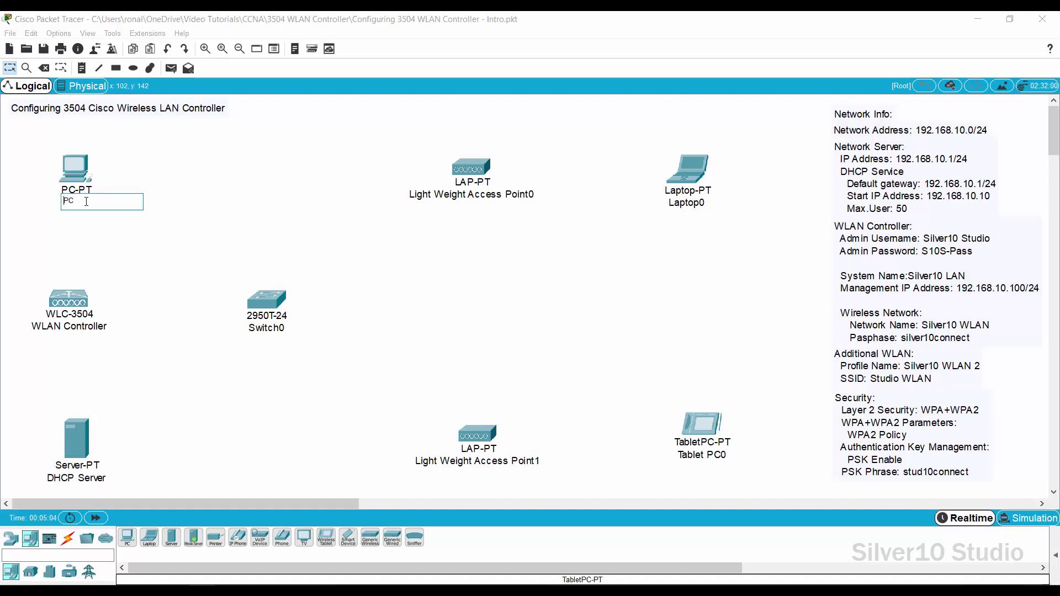
text(Studio)
click(122, 241)
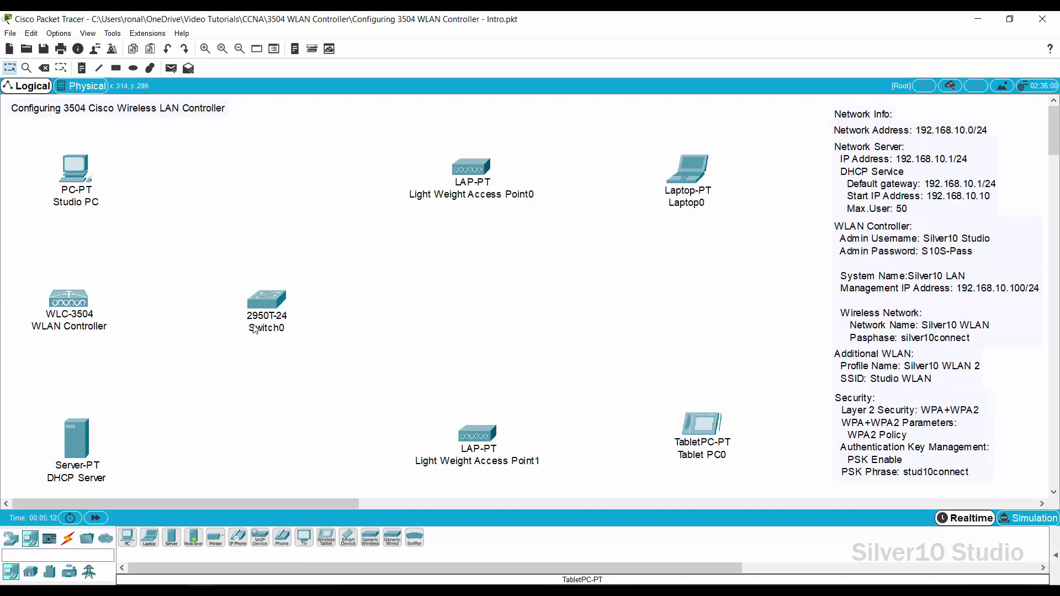
click(275, 331)
key(End)
key(BackSpace)
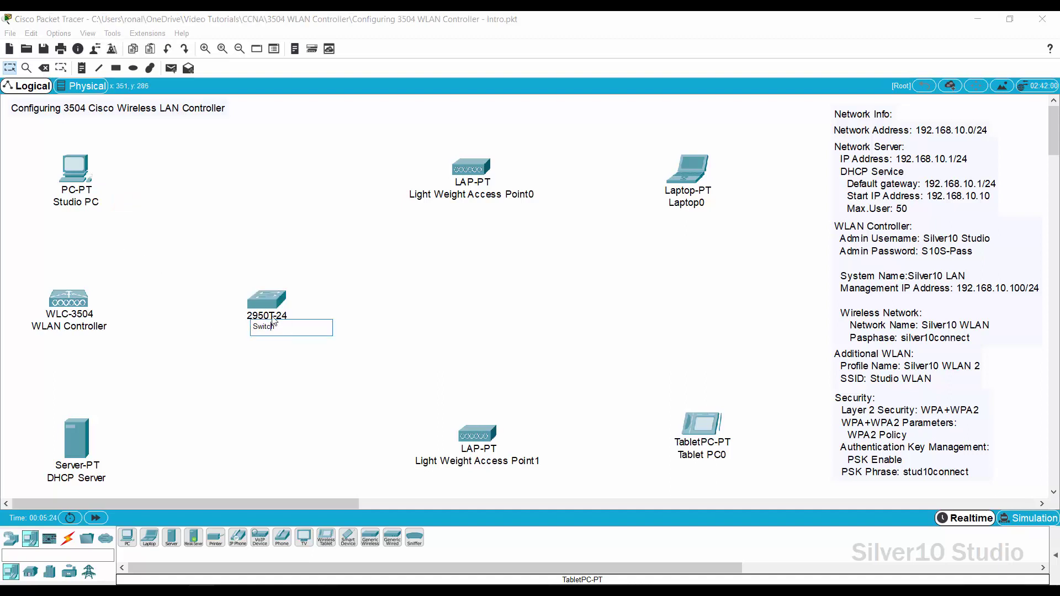
text(Studio)
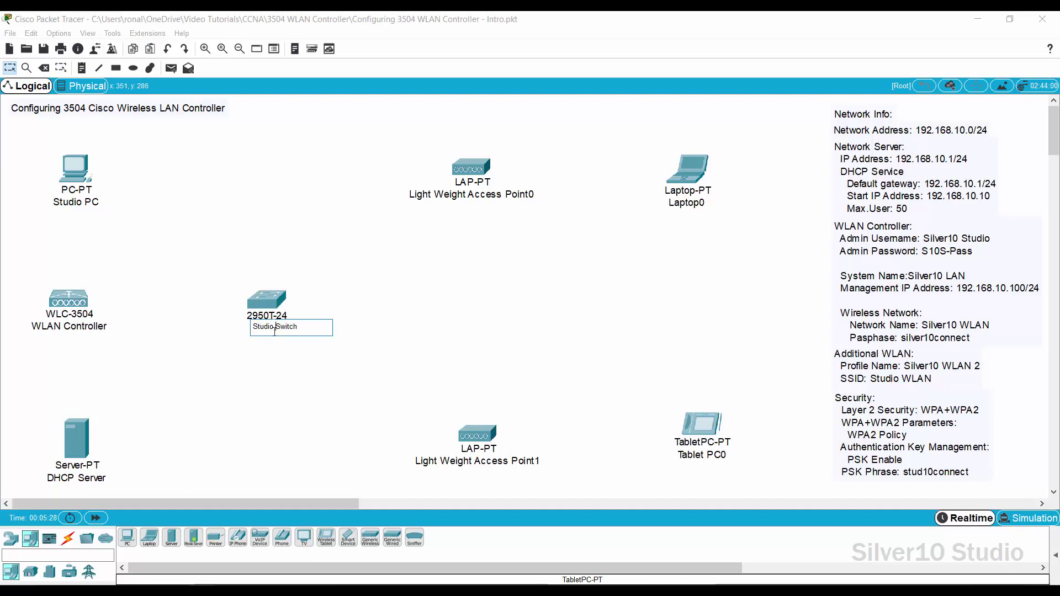
click(266, 375)
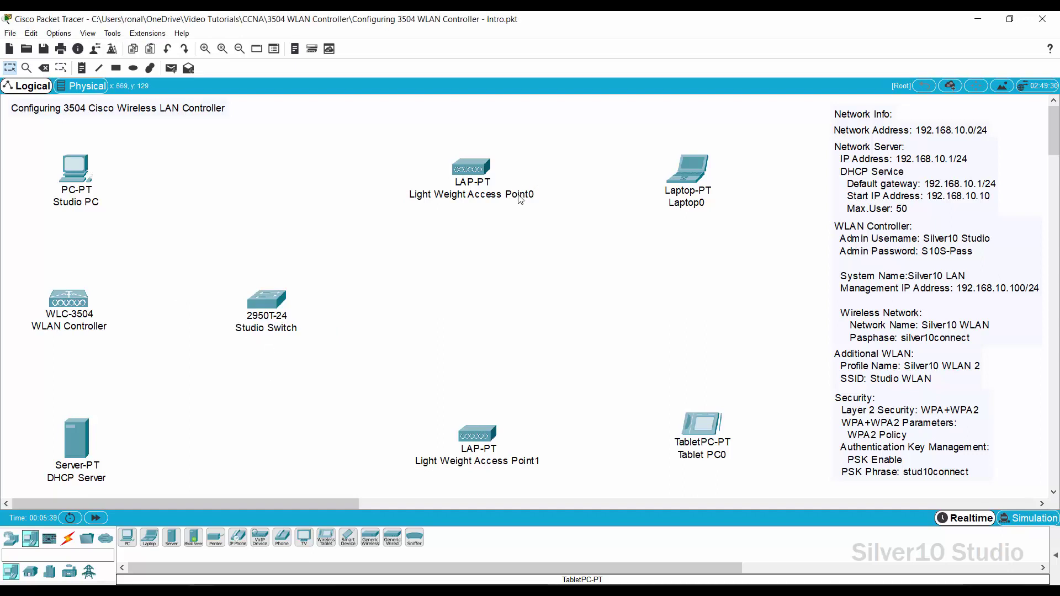
Rename the top and bottom access points to 'LAP 1' and 'LAP 2'.
click(501, 195)
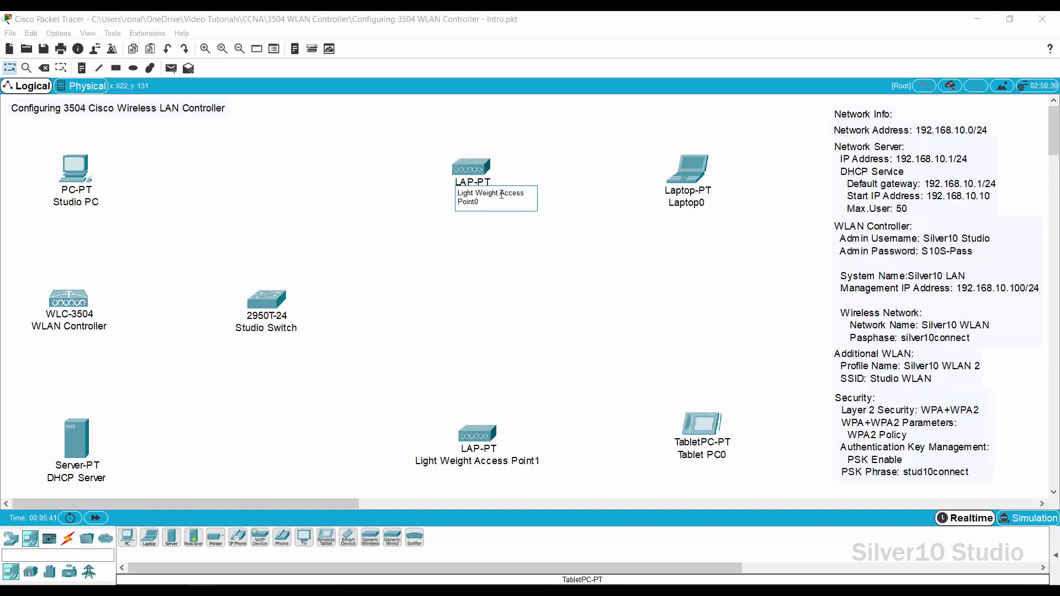
key(BackSpace)
key(BackSpace)
key(BackSpace)
key(BackSpace)
key(BackSpace)
key(BackSpace)
key(BackSpace)
key(BackSpace)
key(BackSpace)
key(BackSpace)
key(BackSpace)
key(BackSpace)
key(BackSpace)
key(BackSpace)
key(BackSpace)
key(BackSpace)
key(BackSpace)
key(BackSpace)
key(BackSpace)
key(BackSpace)
text(LAP 1)
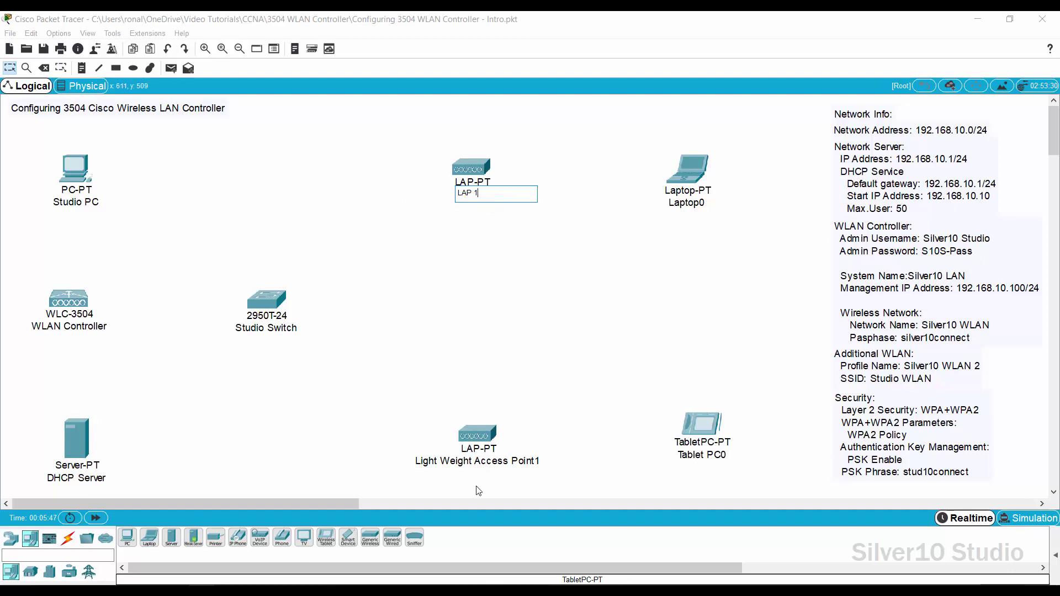
click(491, 467)
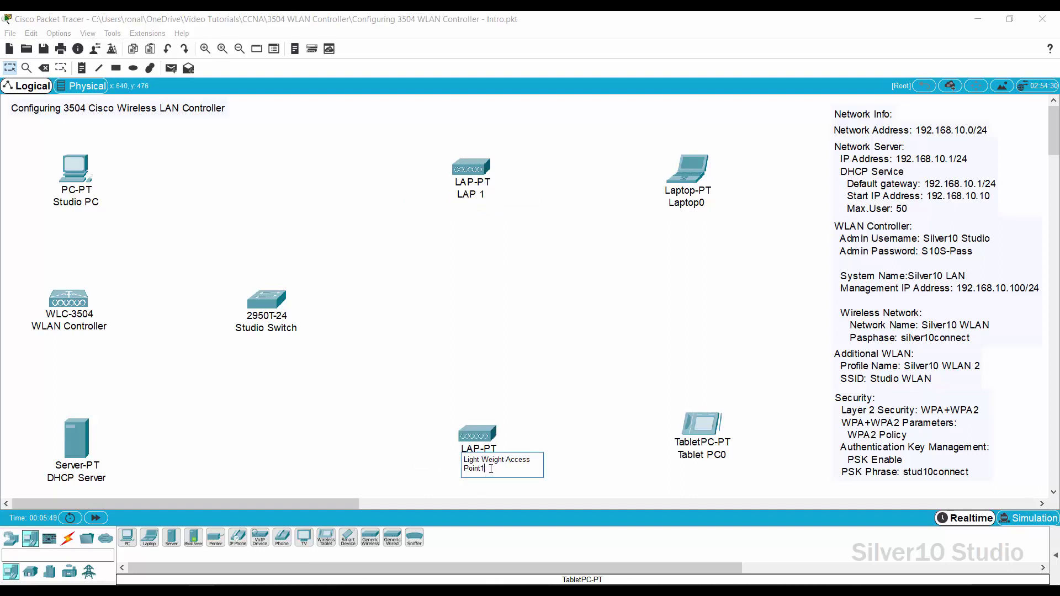
drag(491, 469, 429, 448)
text(LAP 2)
key(Return)
Rename Laptop0 to 'Client 1' and Tablet PC0 to 'Client 2'.
click(695, 203)
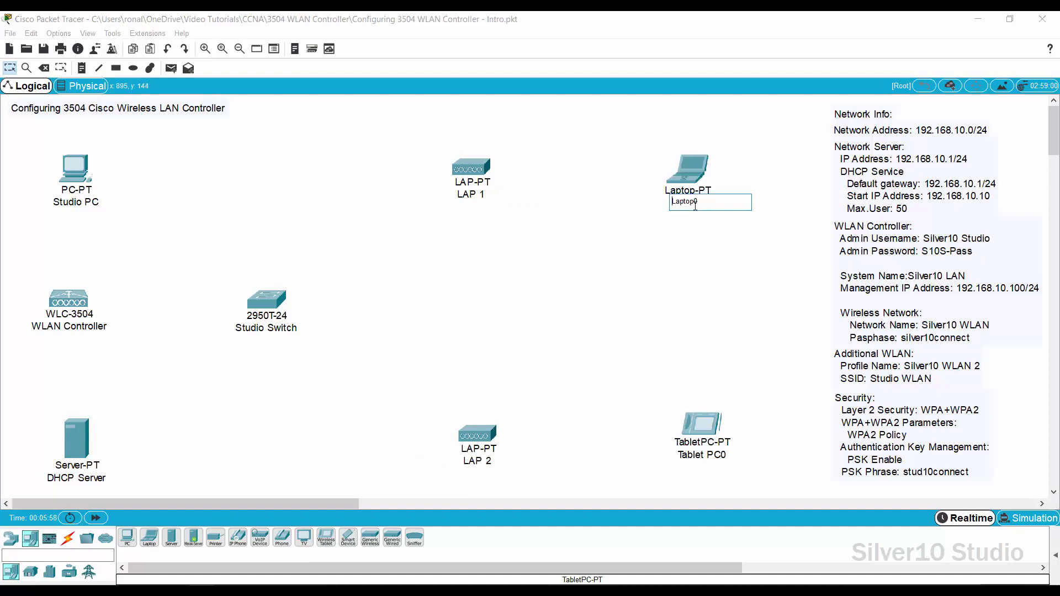
drag(695, 203, 642, 204)
text(Client 1)
key(Return)
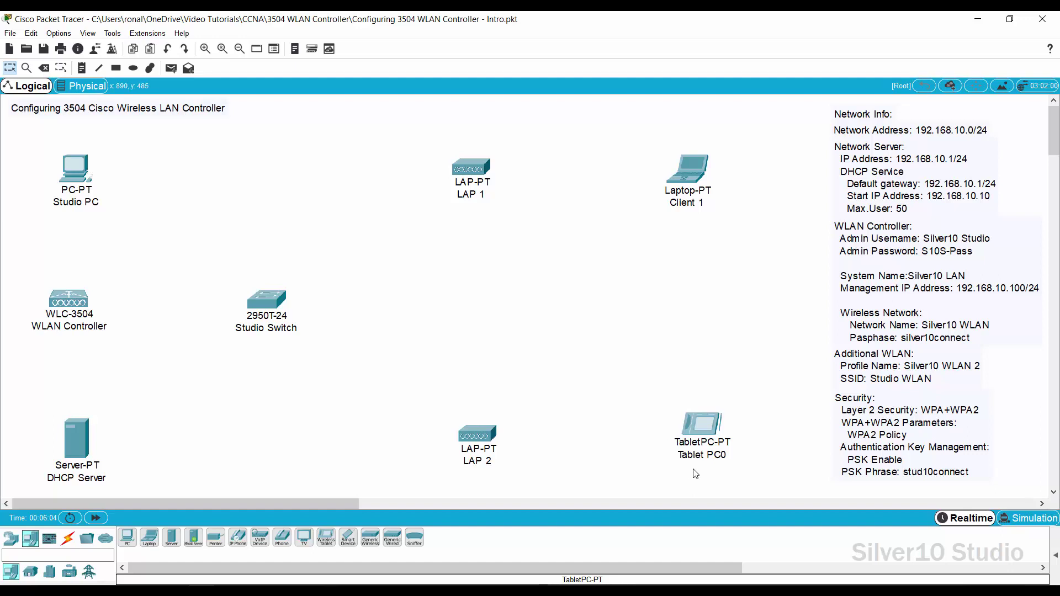
click(699, 462)
drag(700, 462, 598, 450)
text(C)
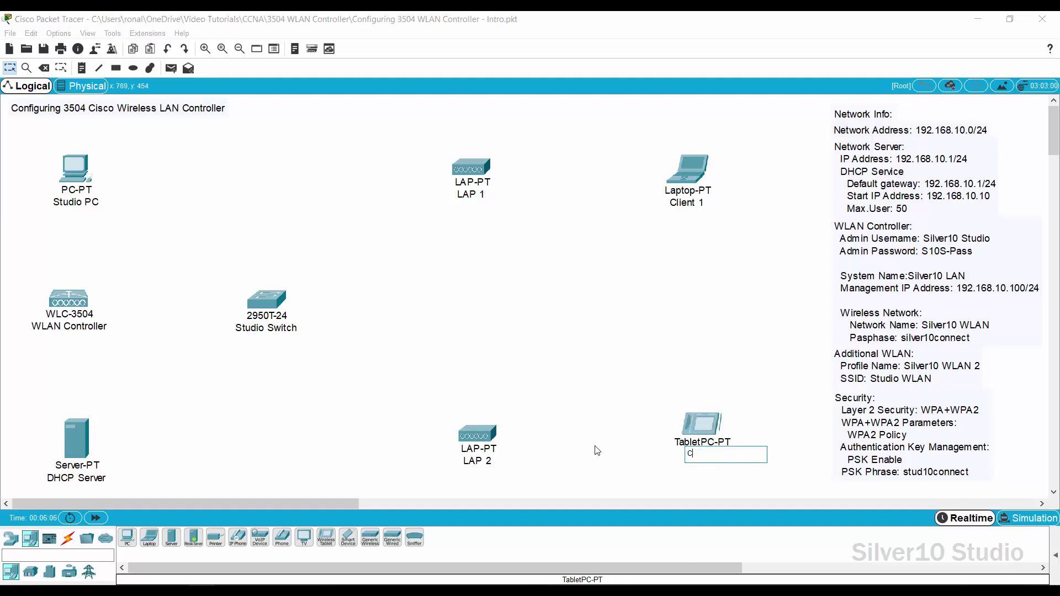
text(lient 2)
key(Return)
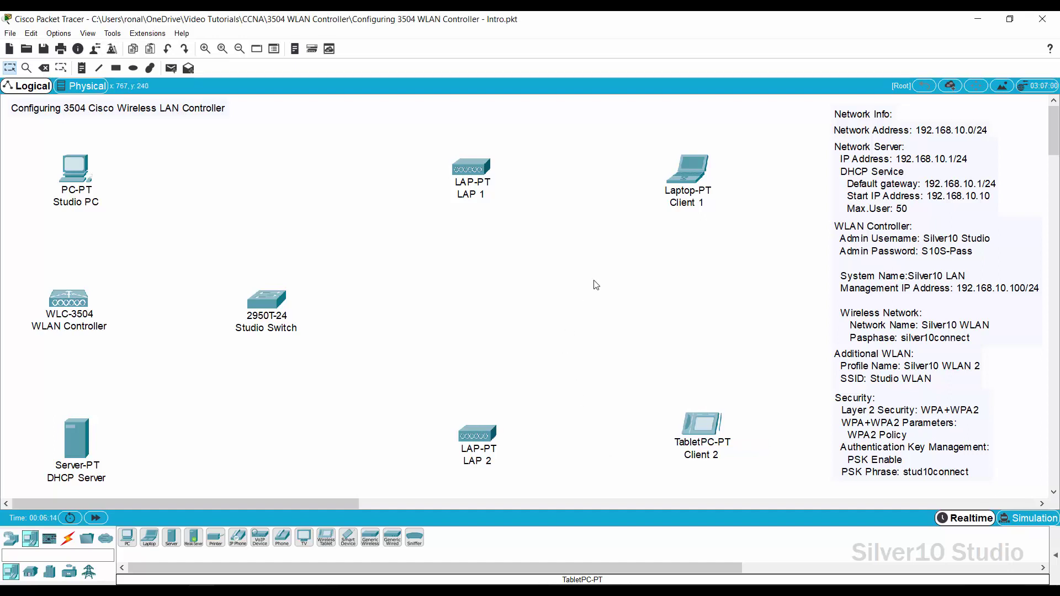
Set the DHCP Server's IP configuration to static 192.168.10.1 with mask 255.255.255.0.
click(84, 433)
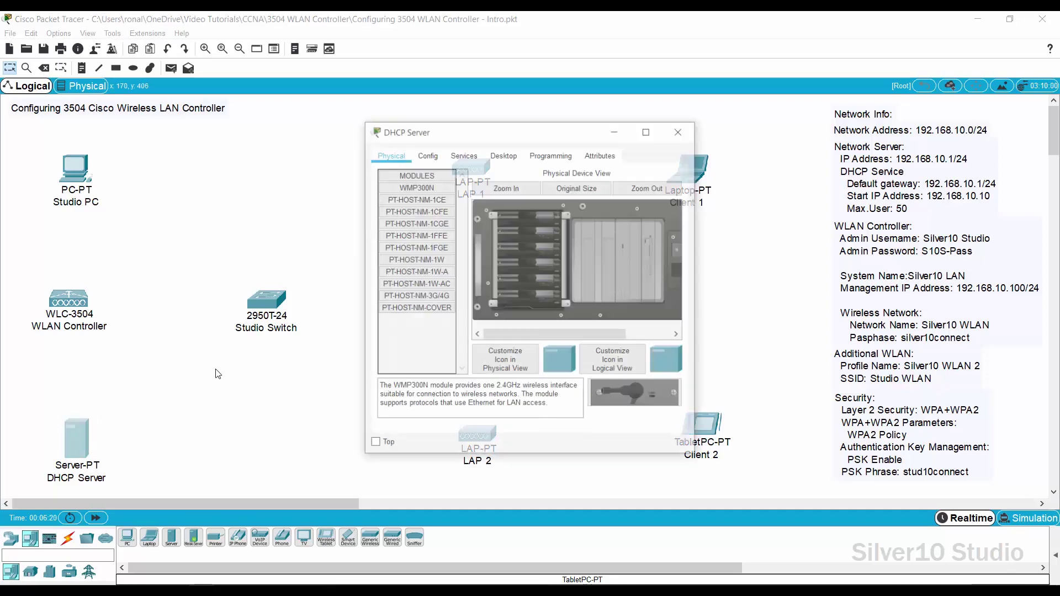
click(504, 156)
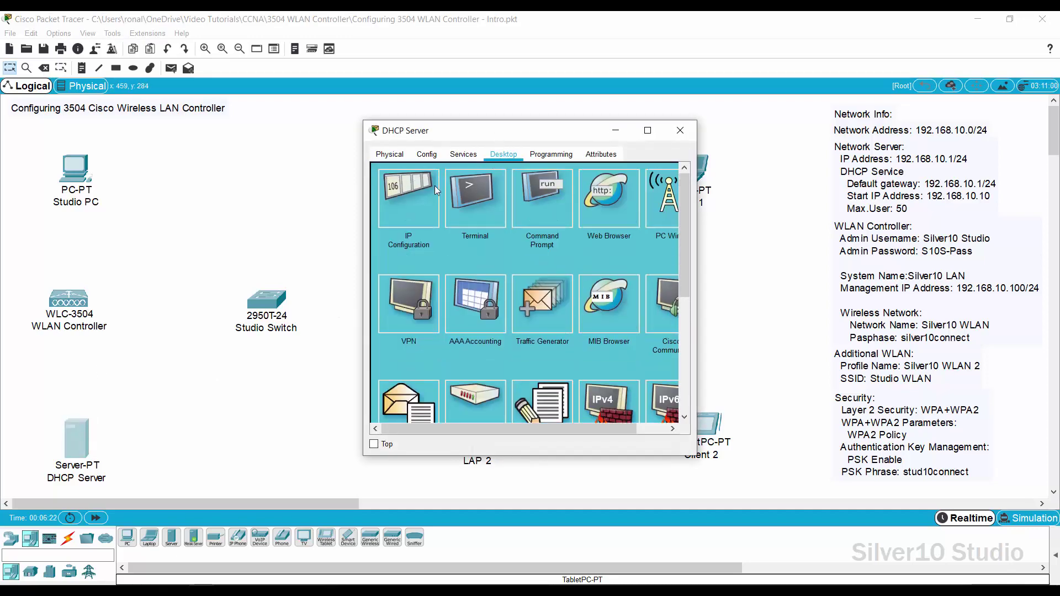
click(413, 188)
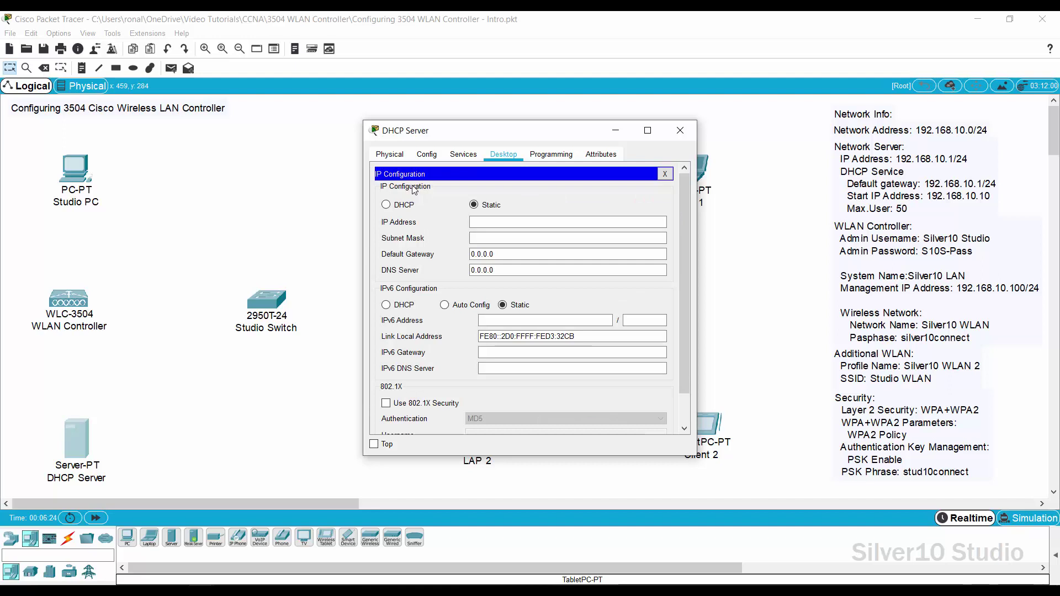
click(473, 205)
click(477, 221)
text(192.168.10.1)
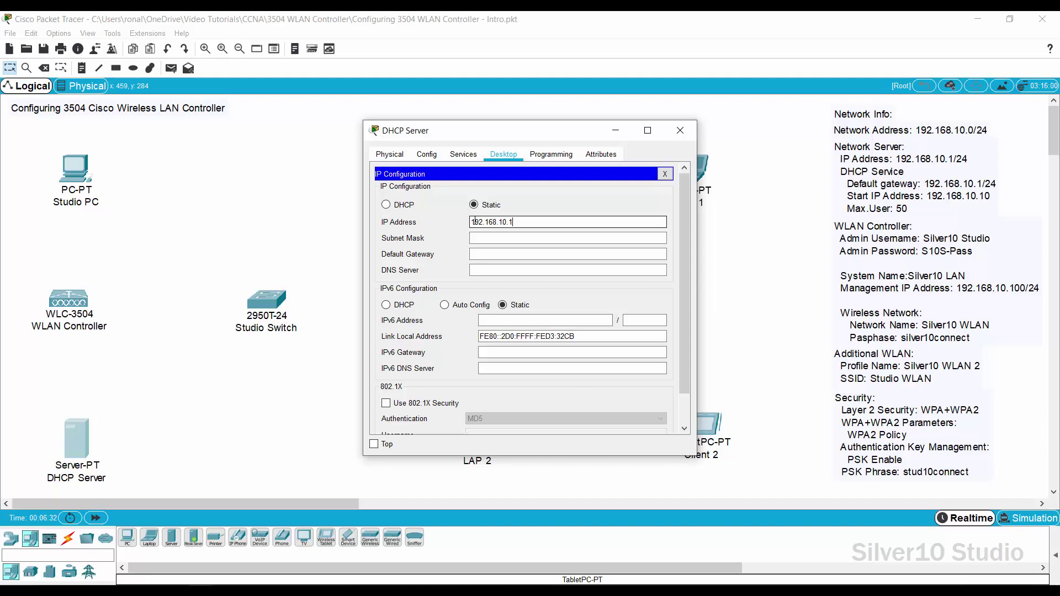
click(552, 238)
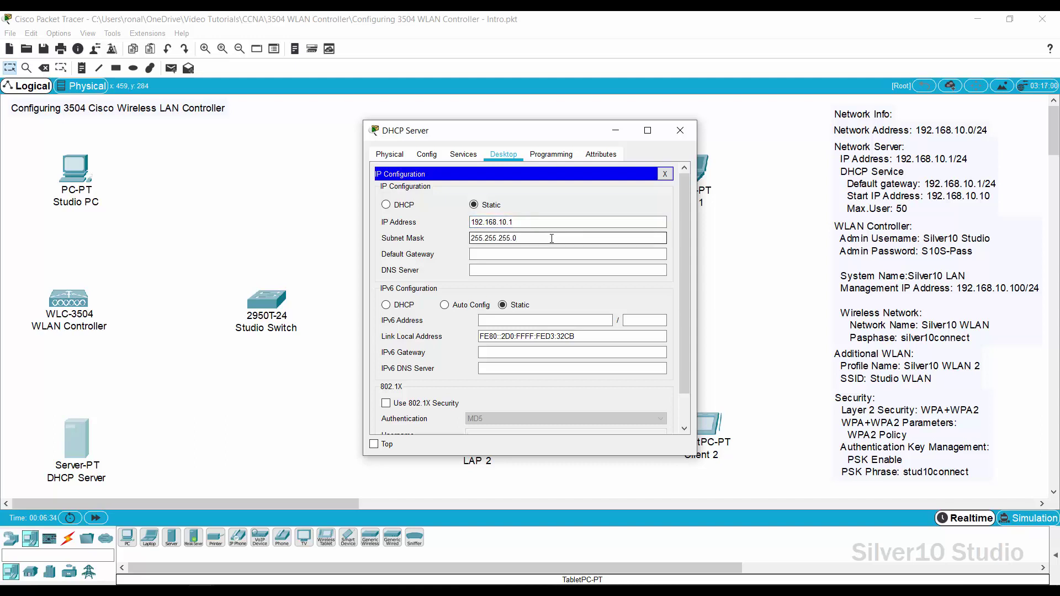
click(665, 174)
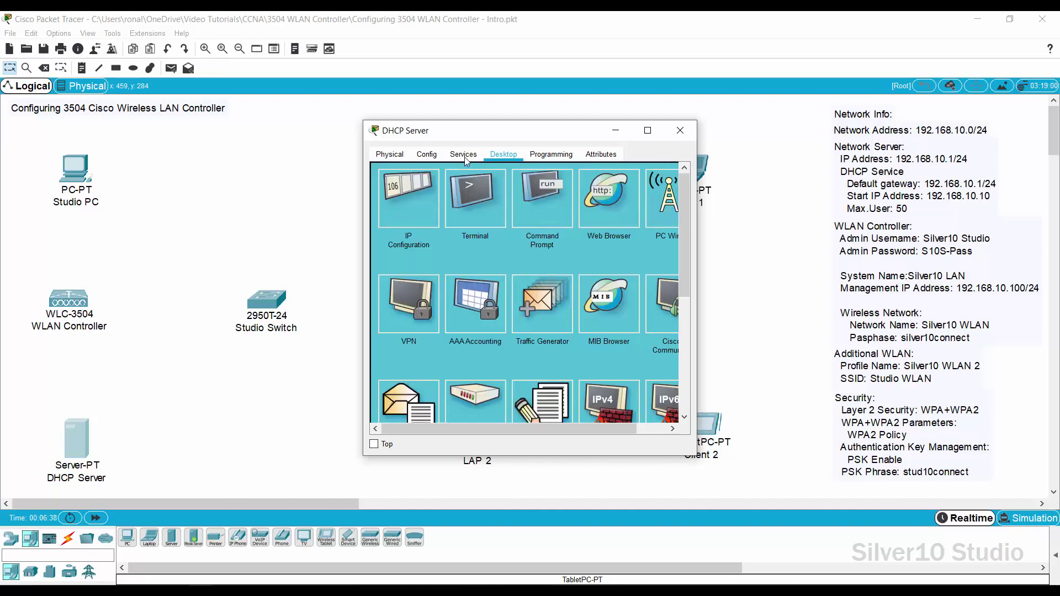
click(464, 157)
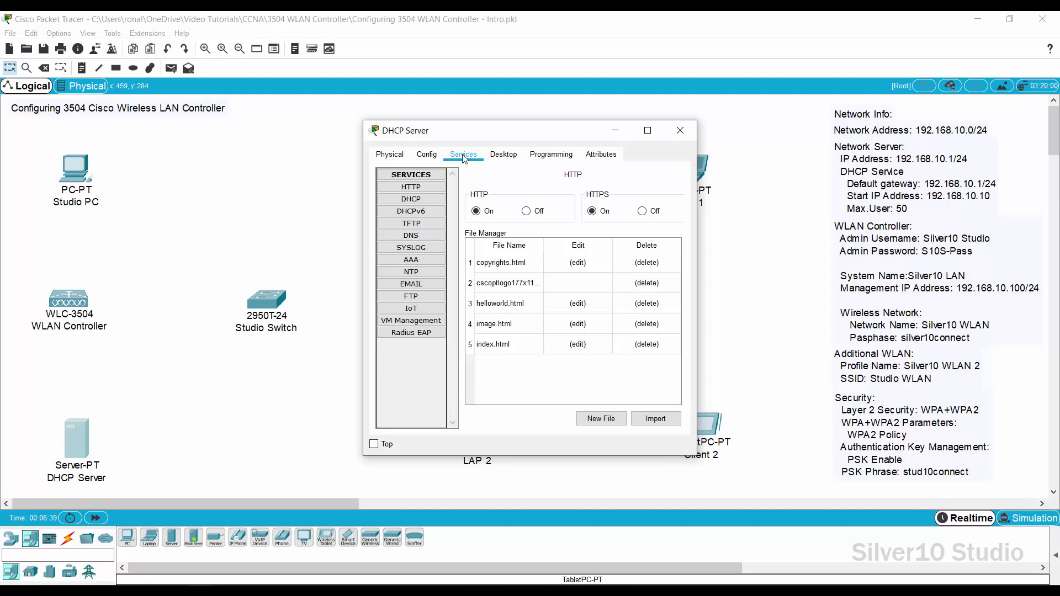
Enable DHCP with gateway 192.168.10.1, start address 192.168.10.10 and 50 max users, then save.
click(411, 200)
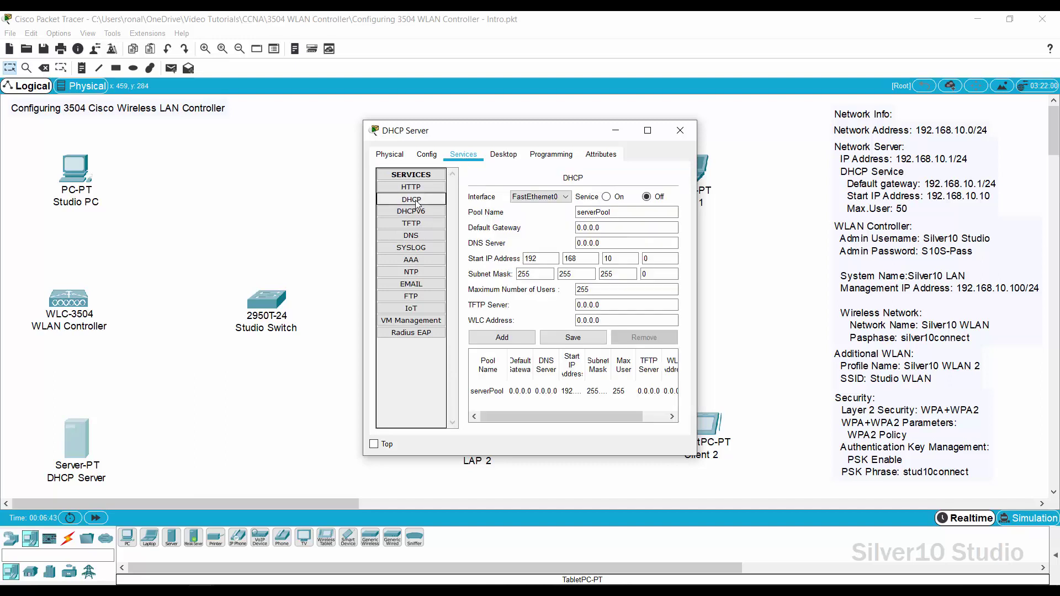
click(606, 198)
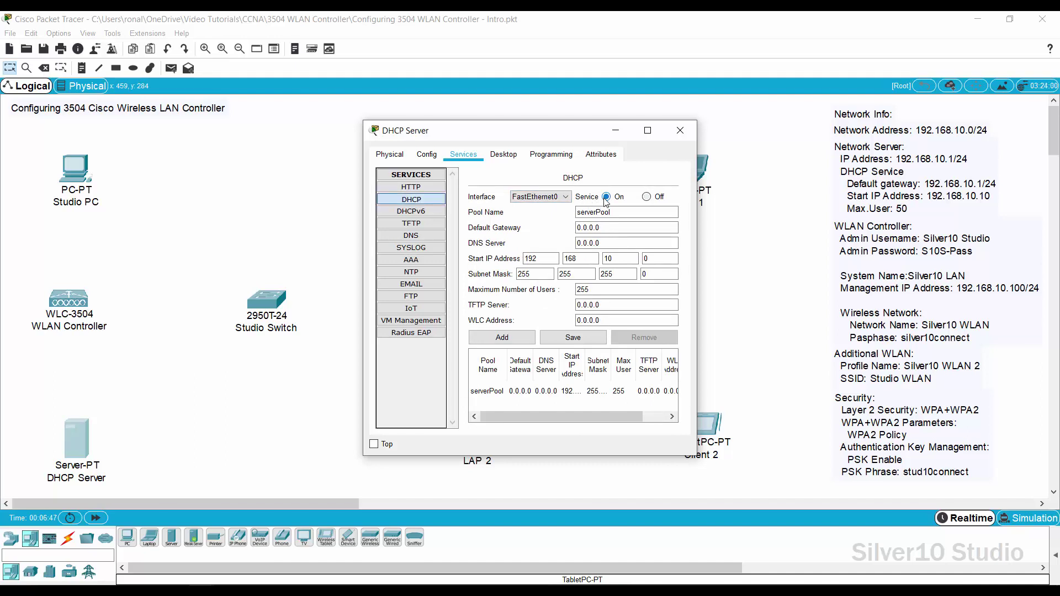
click(608, 229)
drag(608, 228, 556, 223)
text(192)
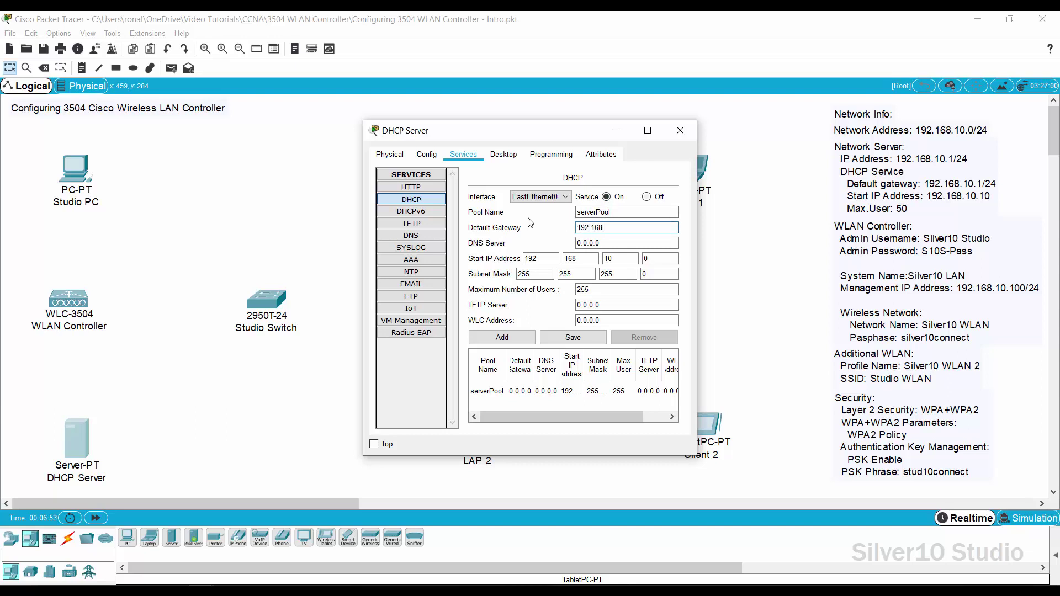
text(.168.)
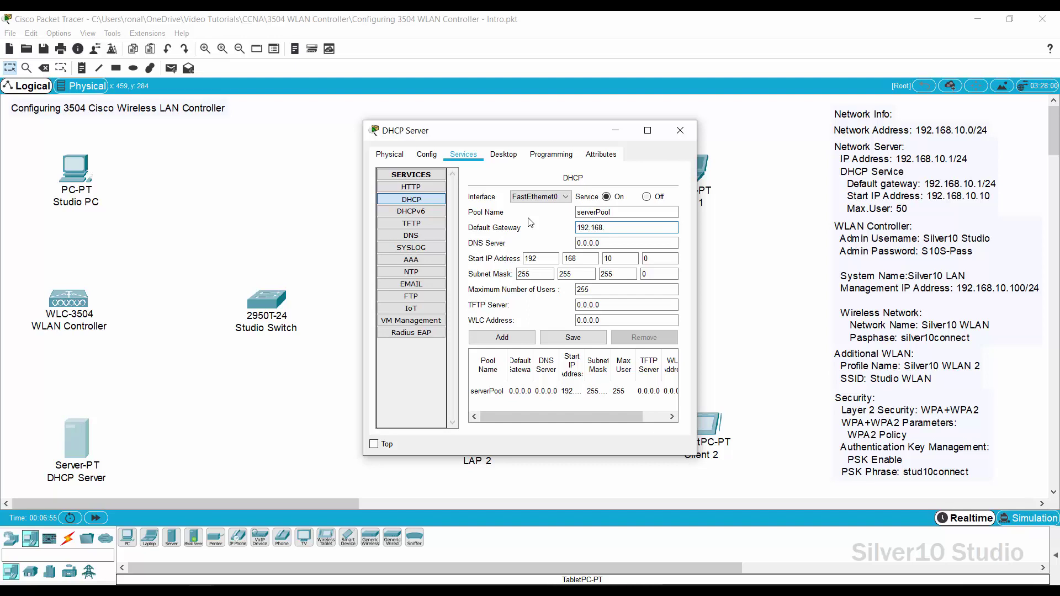
text(10.1)
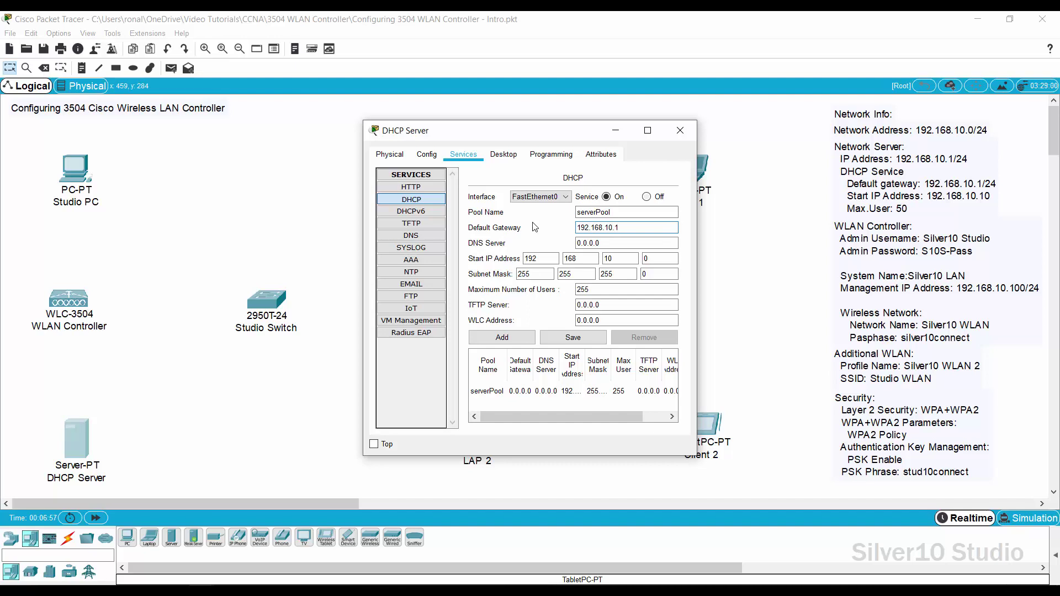
double_click(653, 259)
text(1)
click(621, 289)
double_click(619, 290)
text(50)
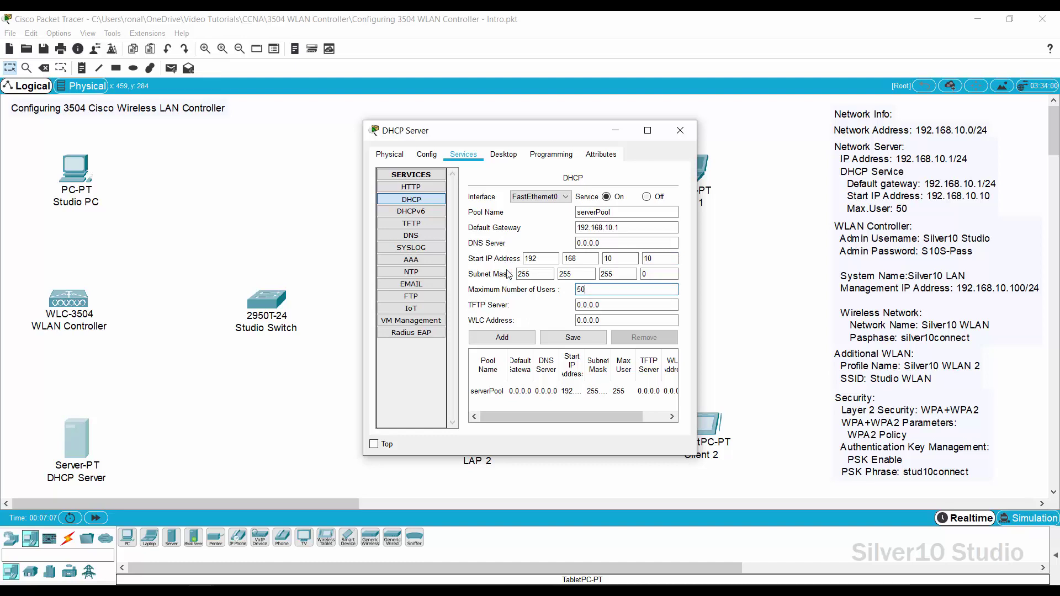
click(565, 340)
click(565, 341)
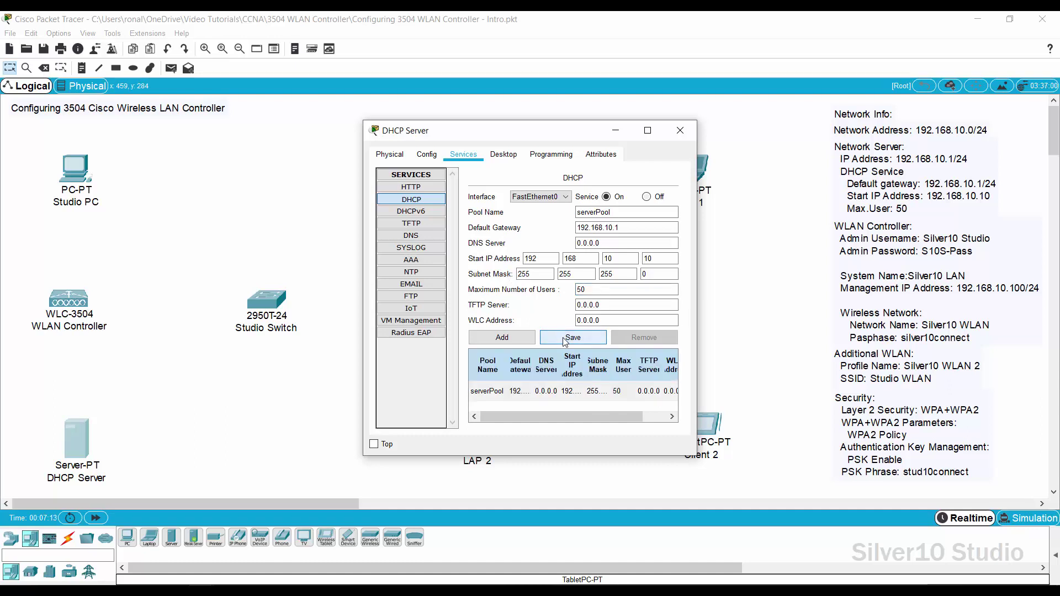
click(681, 131)
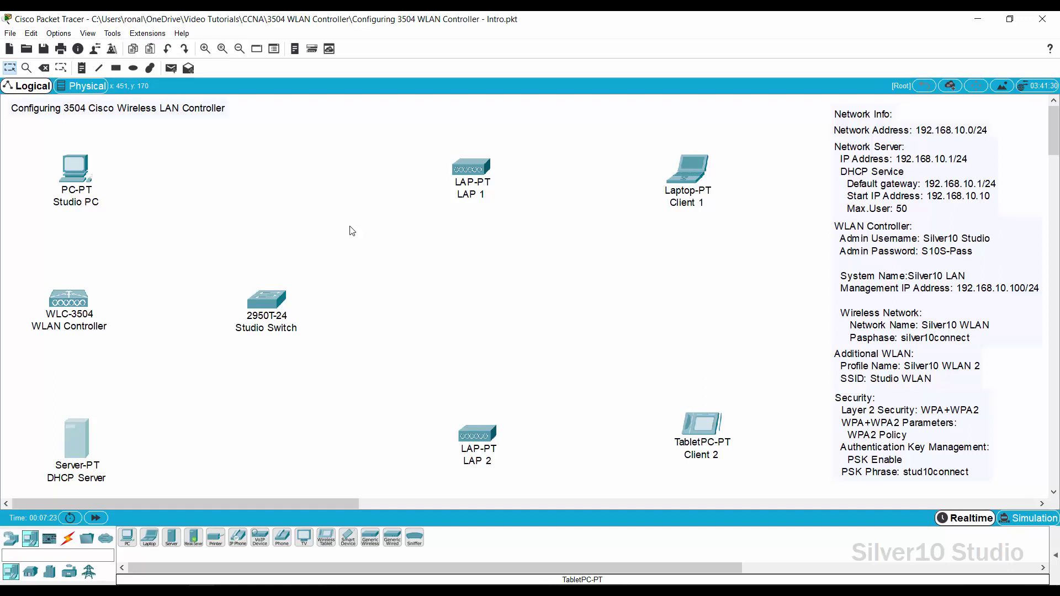
Connect the WLC's GigabitEthernet1 to Studio PC's FastEthernet0 with a copper cross-over cable.
click(76, 537)
click(193, 538)
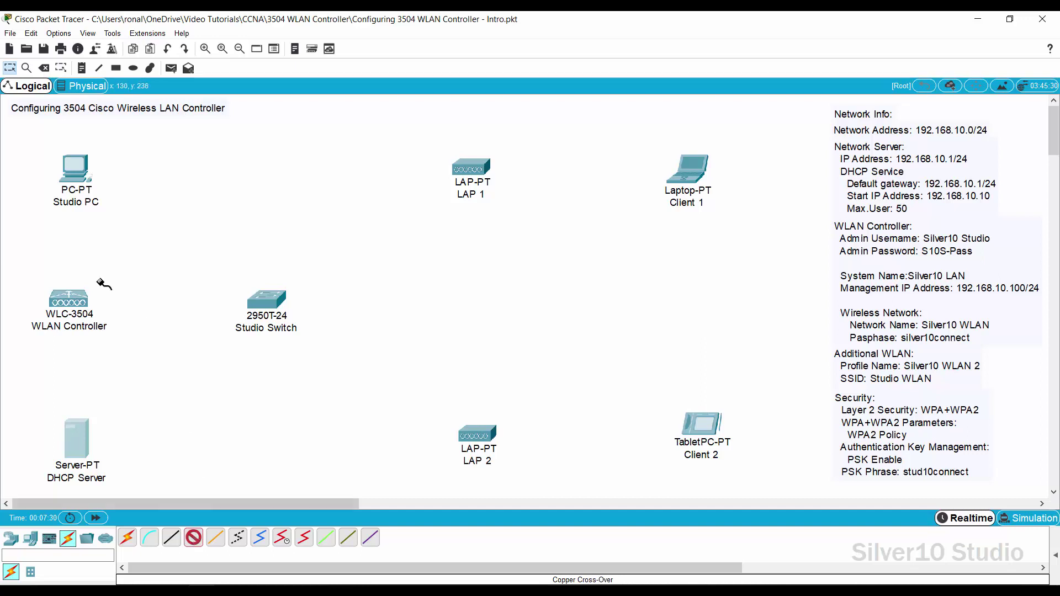
click(68, 297)
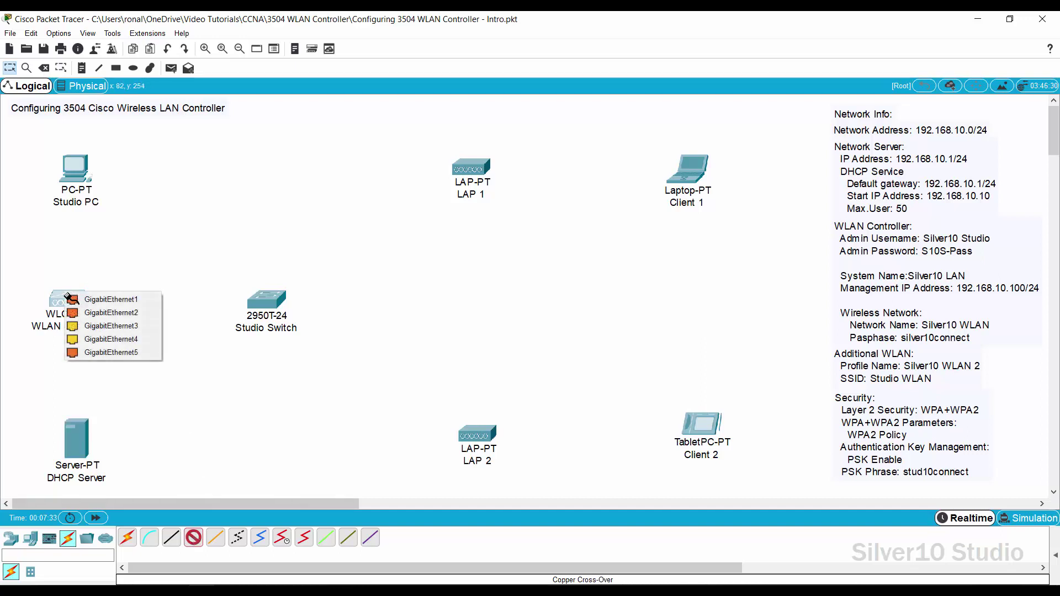
click(91, 299)
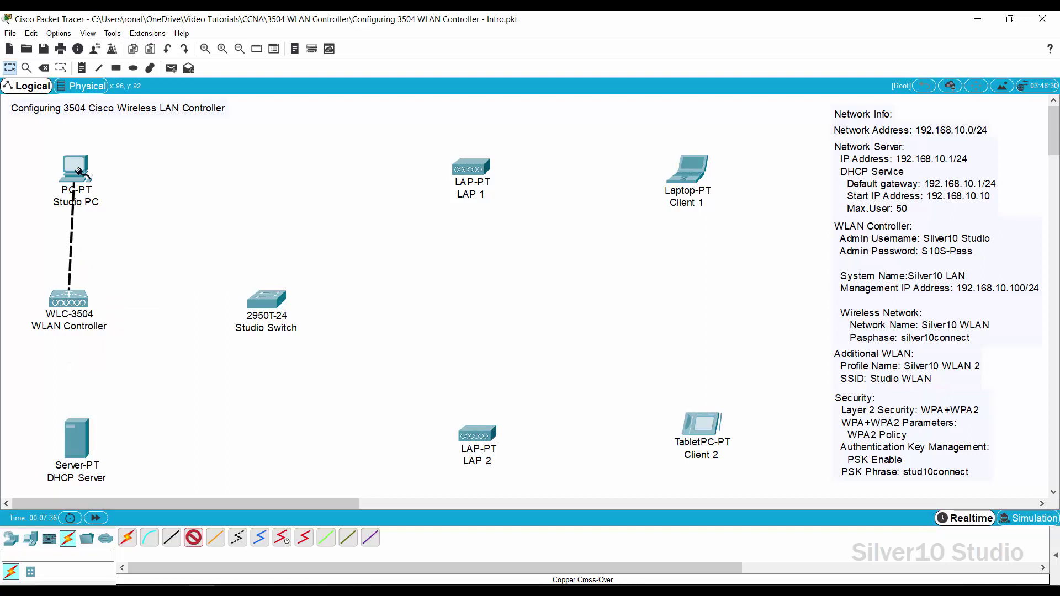
click(80, 173)
click(110, 214)
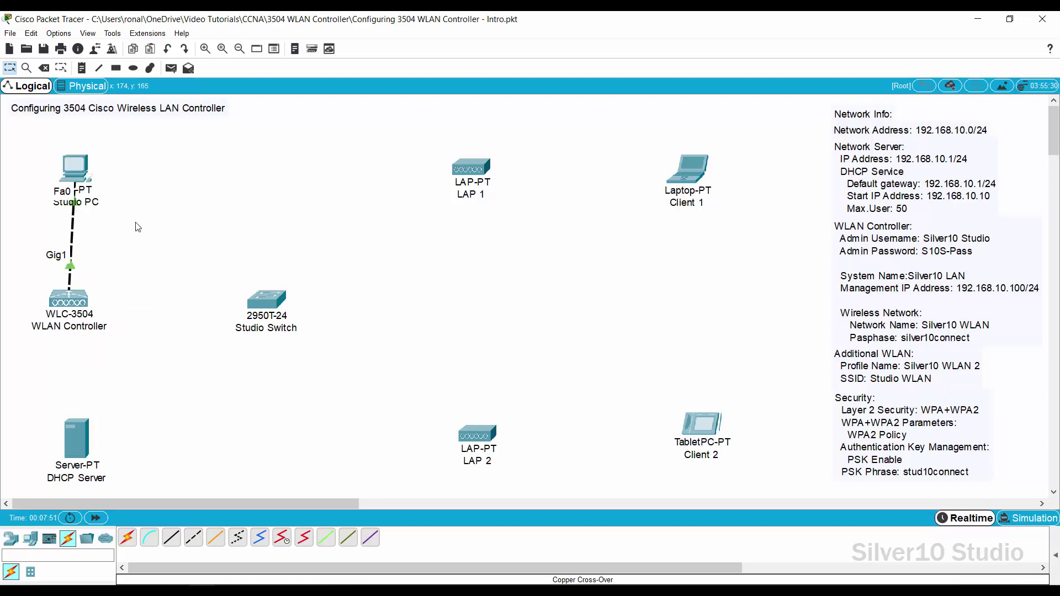
Run 'ipconfig /renew' in the Studio PC's command prompt to obtain a DHCP address.
click(84, 168)
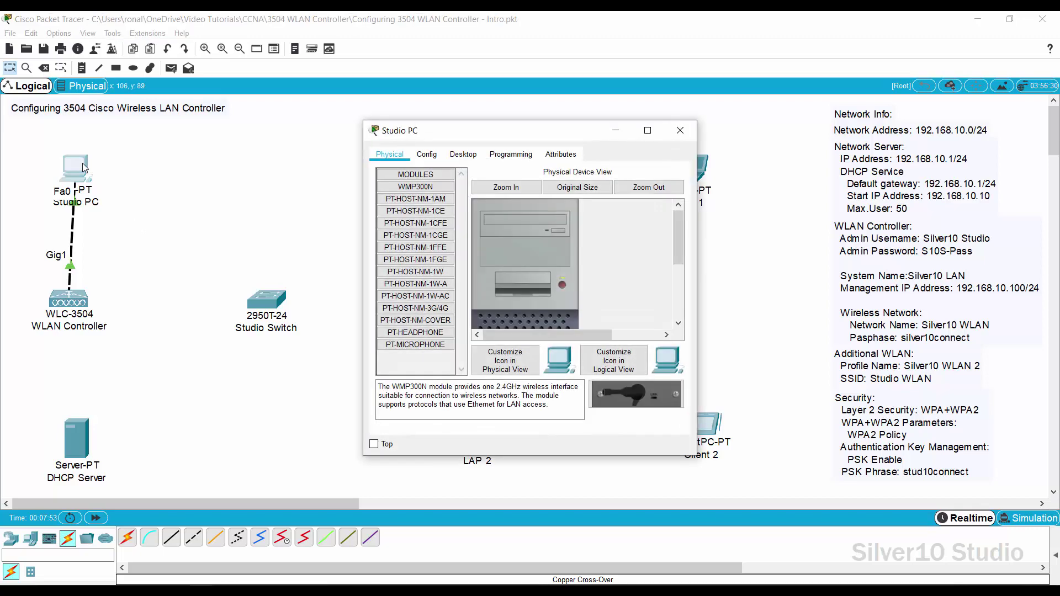
click(460, 154)
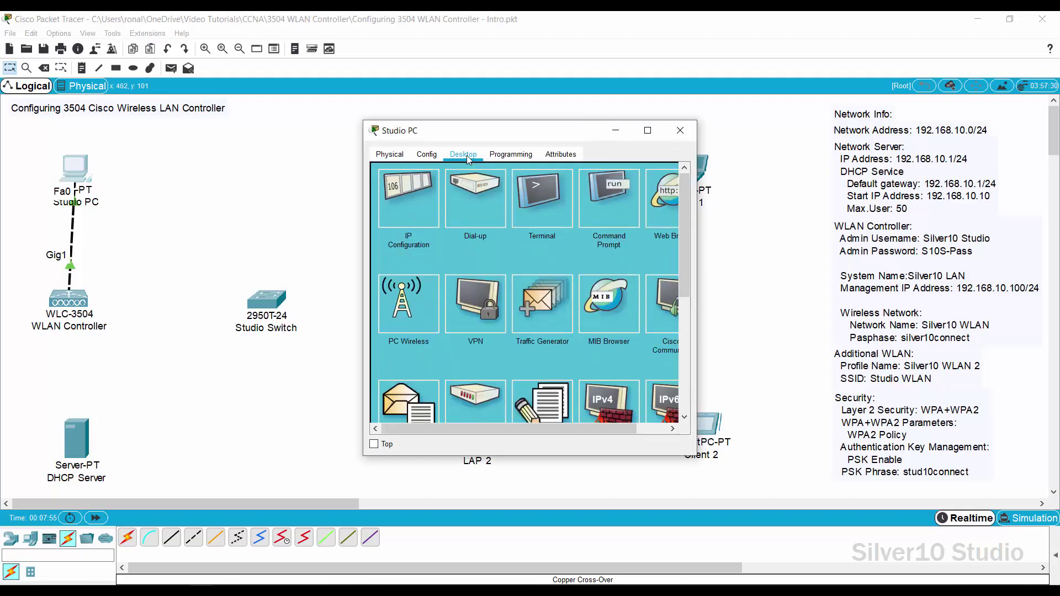
click(611, 195)
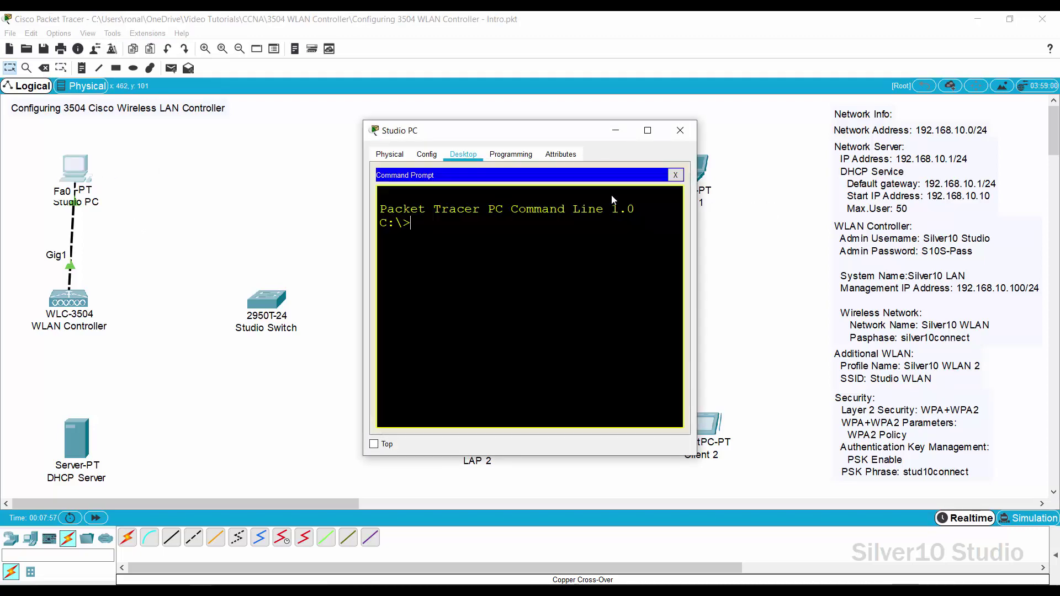
drag(697, 243, 822, 241)
text(ipcon)
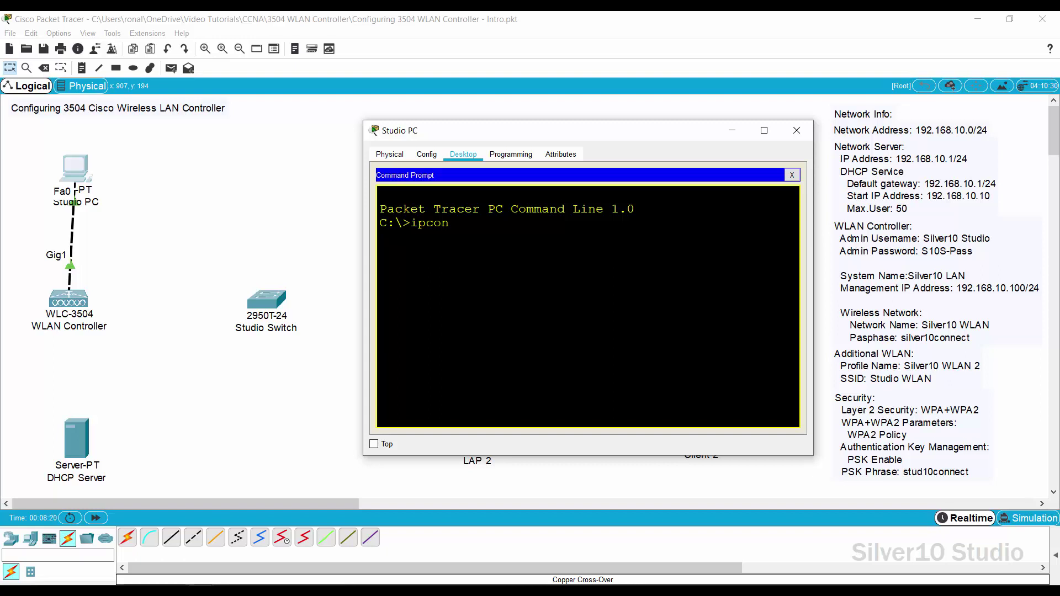
text(fig /renew)
key(Return)
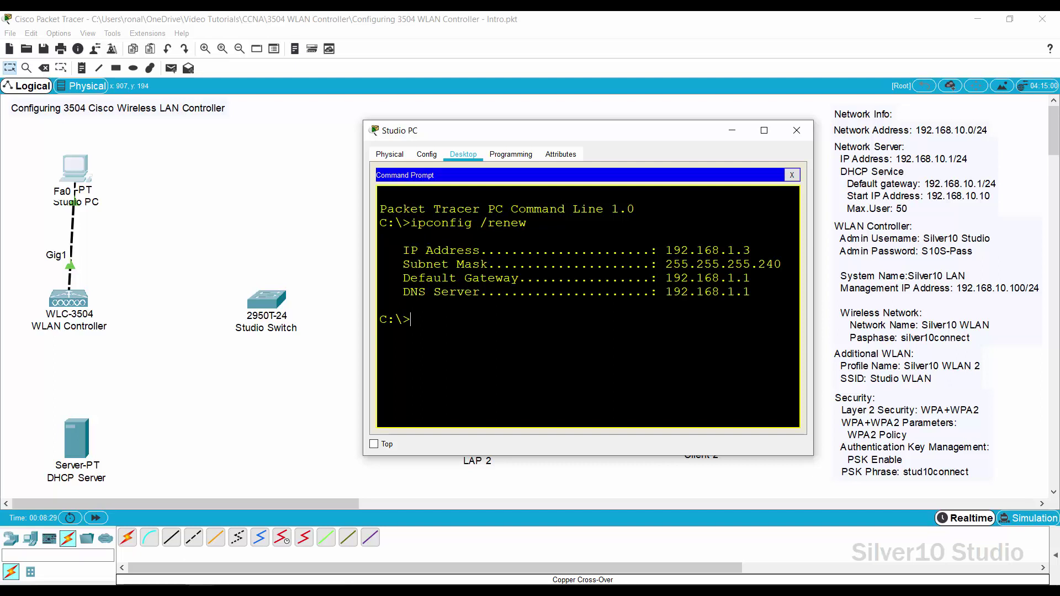
click(792, 176)
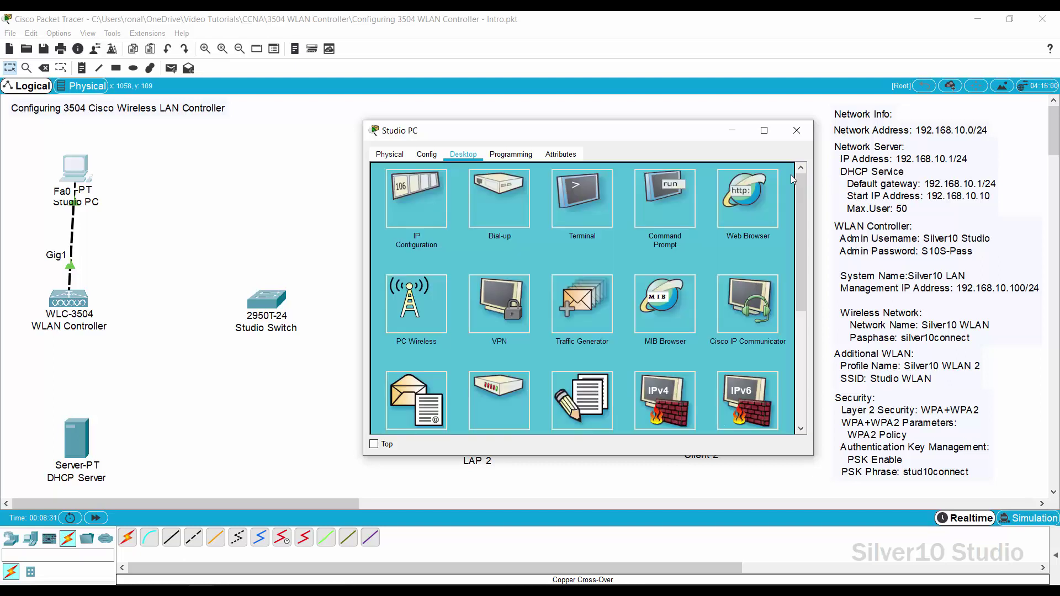
click(740, 197)
click(650, 192)
text(htt)
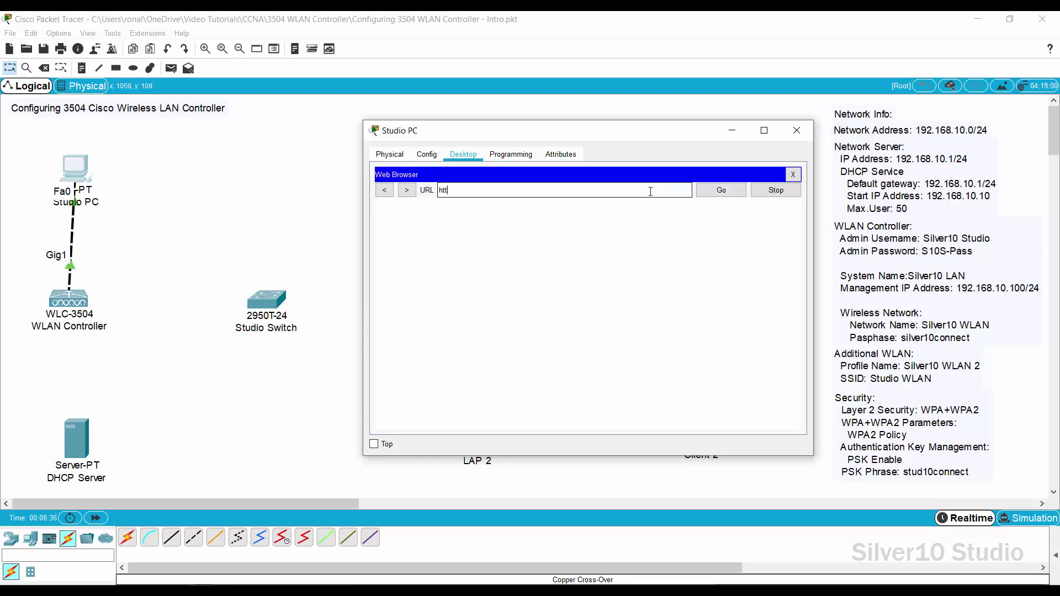
text(p://192.1)
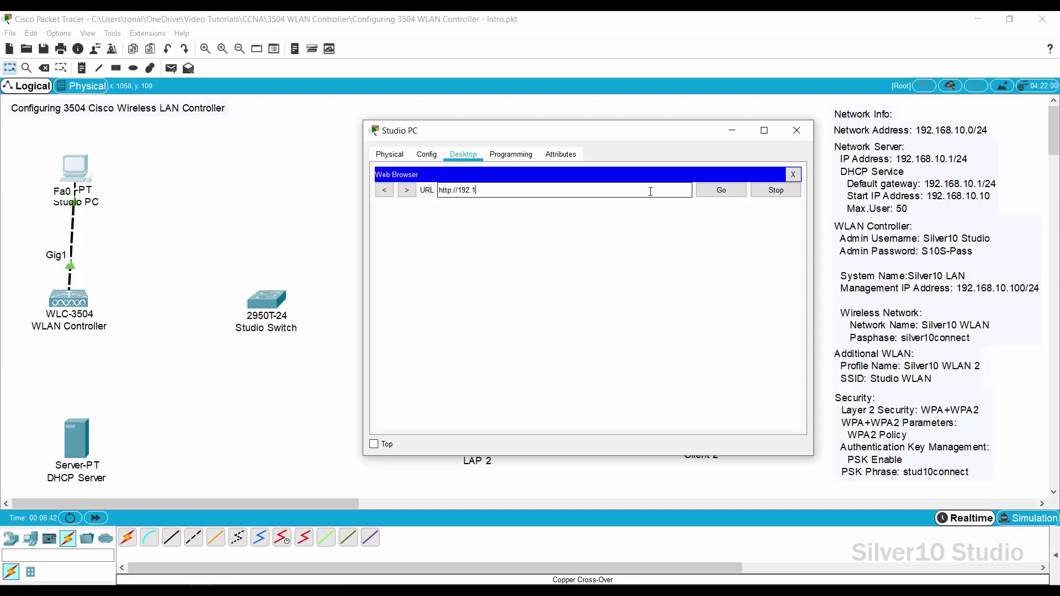
text(68.1.1)
click(724, 193)
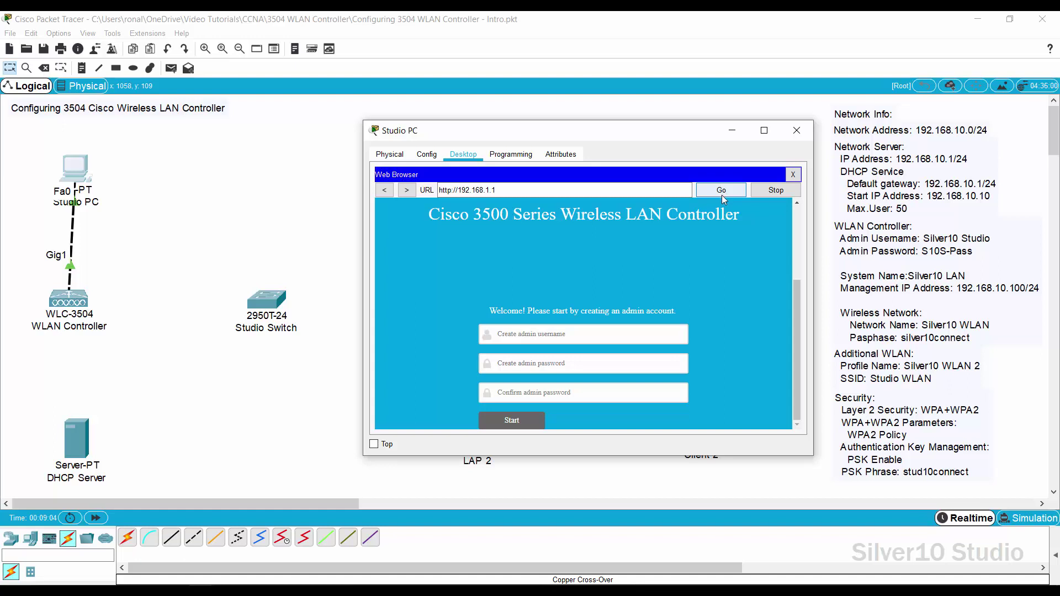
Create the controller admin account with a username and confirmed password, then submit it.
click(659, 339)
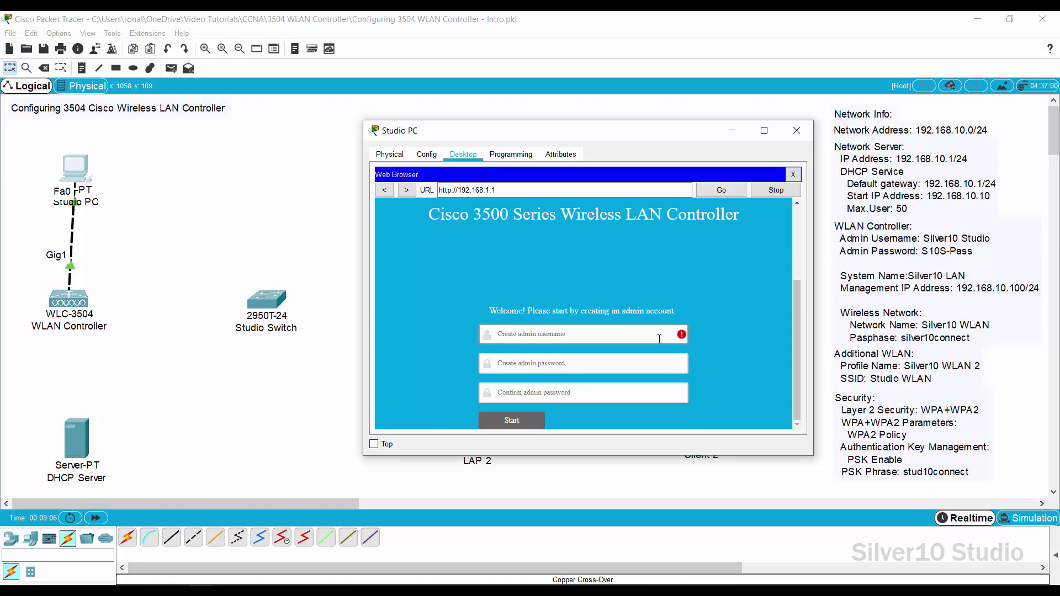
text(Silver10 Studio)
click(658, 363)
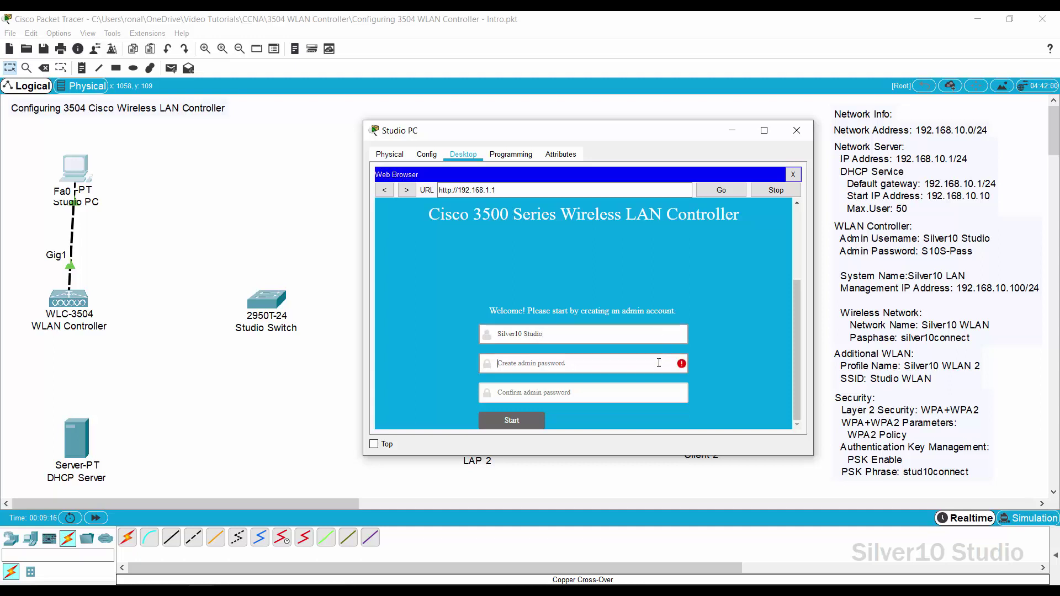
text(S10S)
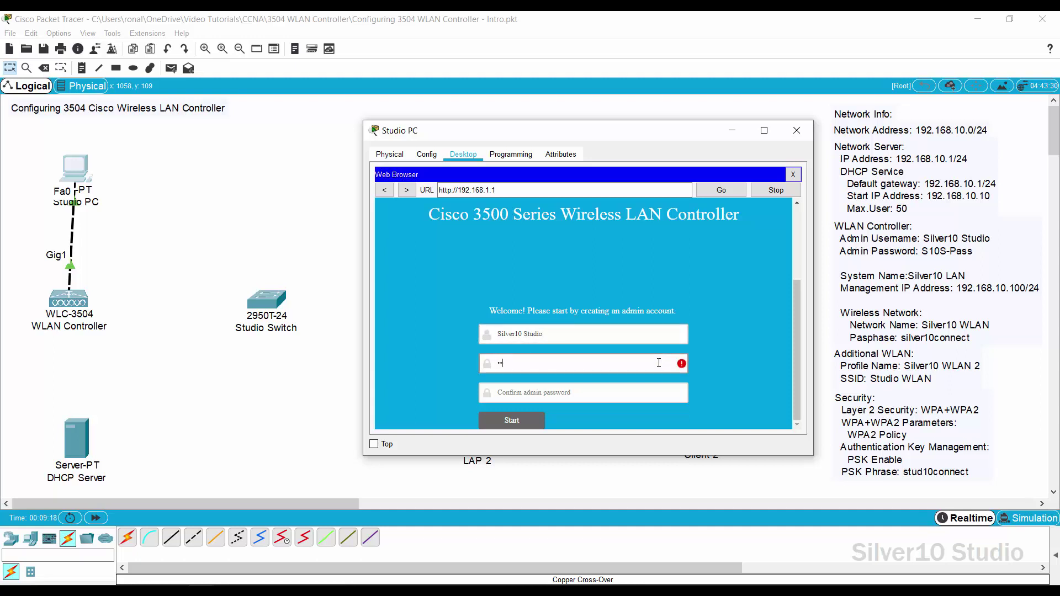
text(-Pass)
click(636, 390)
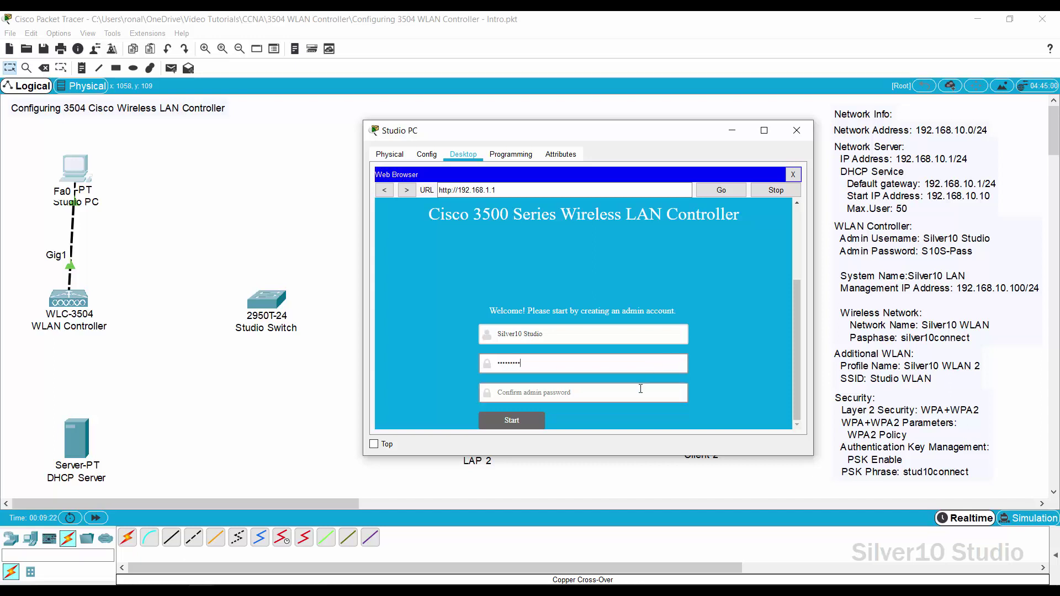
text(S10)
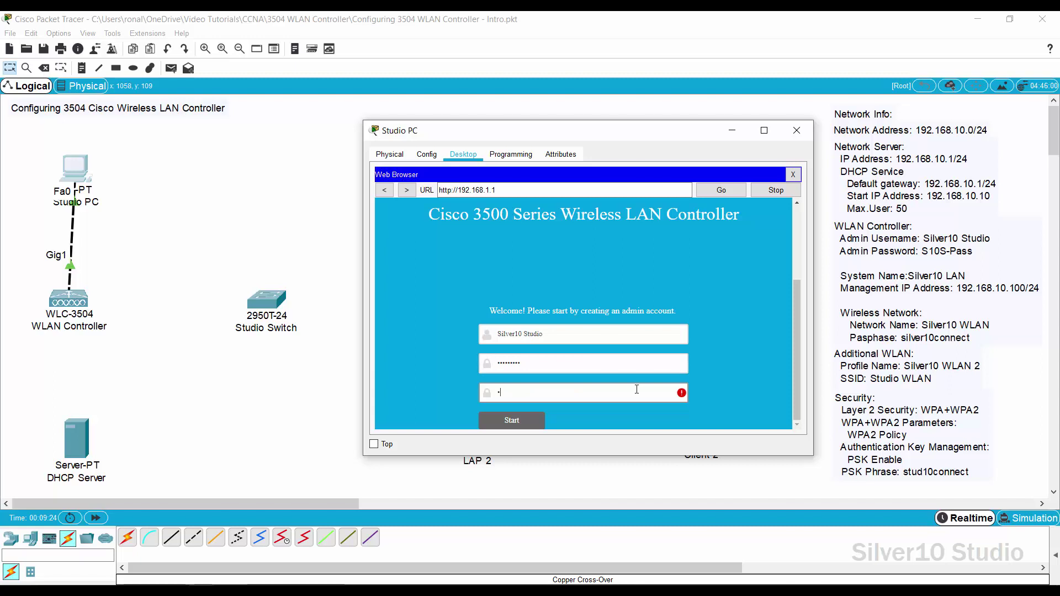
text(S-Pass)
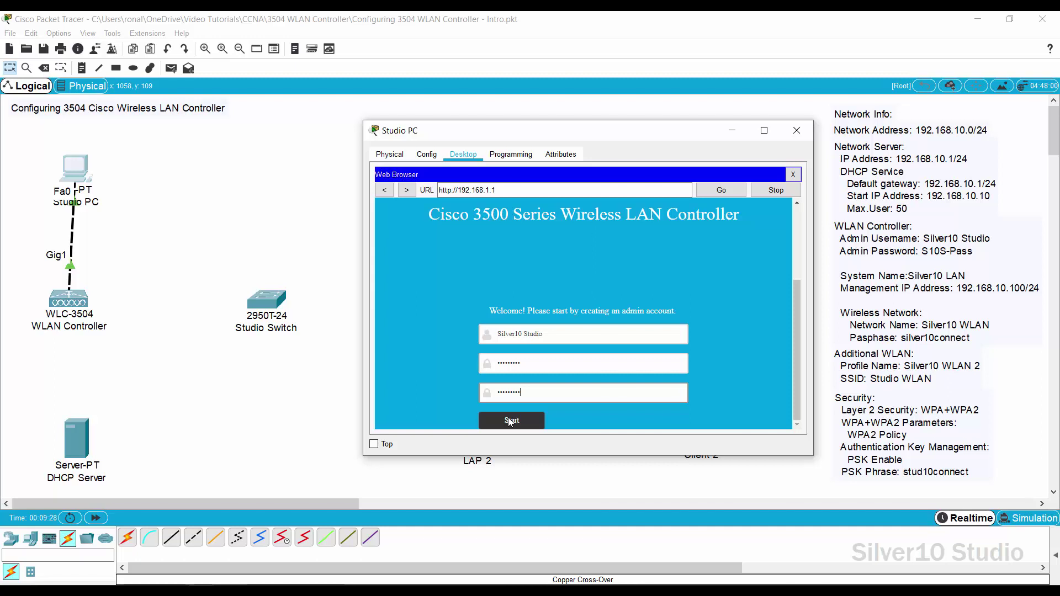
click(509, 420)
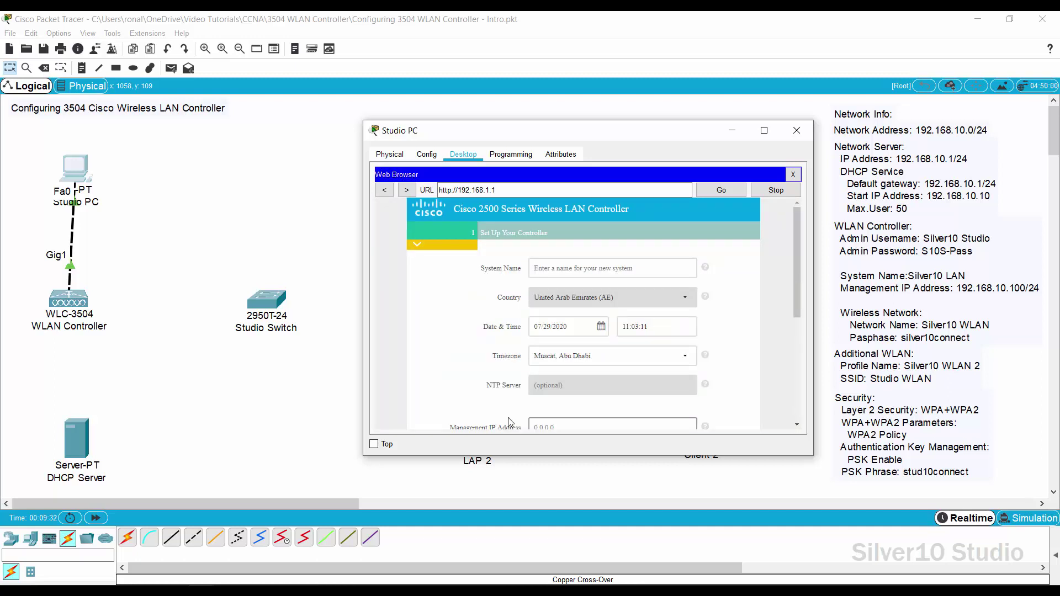
Enter system name 'Silver10 LAN', management IP 192.168.10.100/255.255.255.0 and gateway 192.168.10.1, then continue.
click(584, 263)
text(Silver10 LAN)
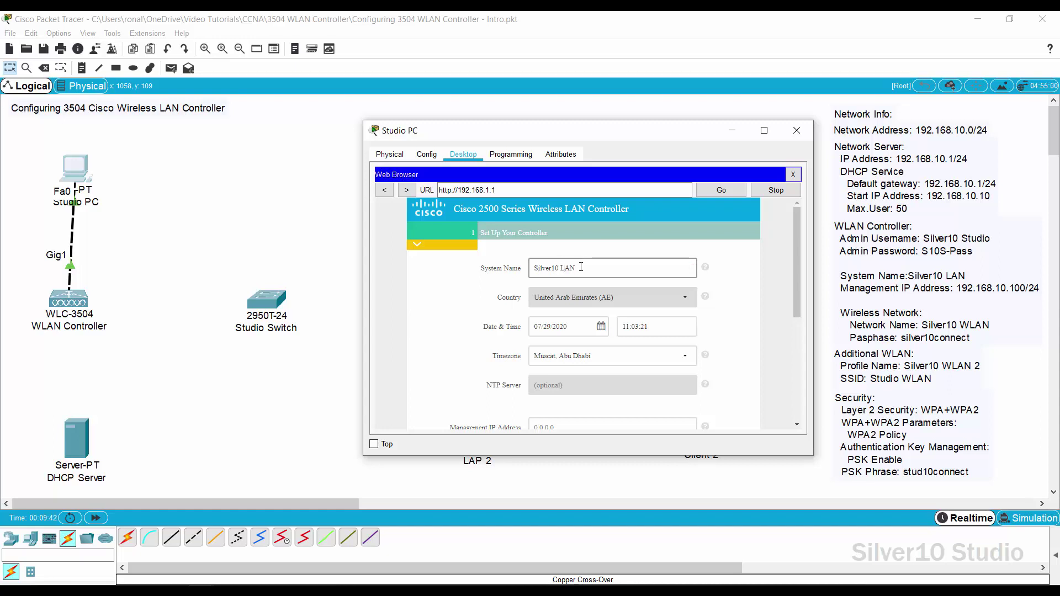
key(Tab)
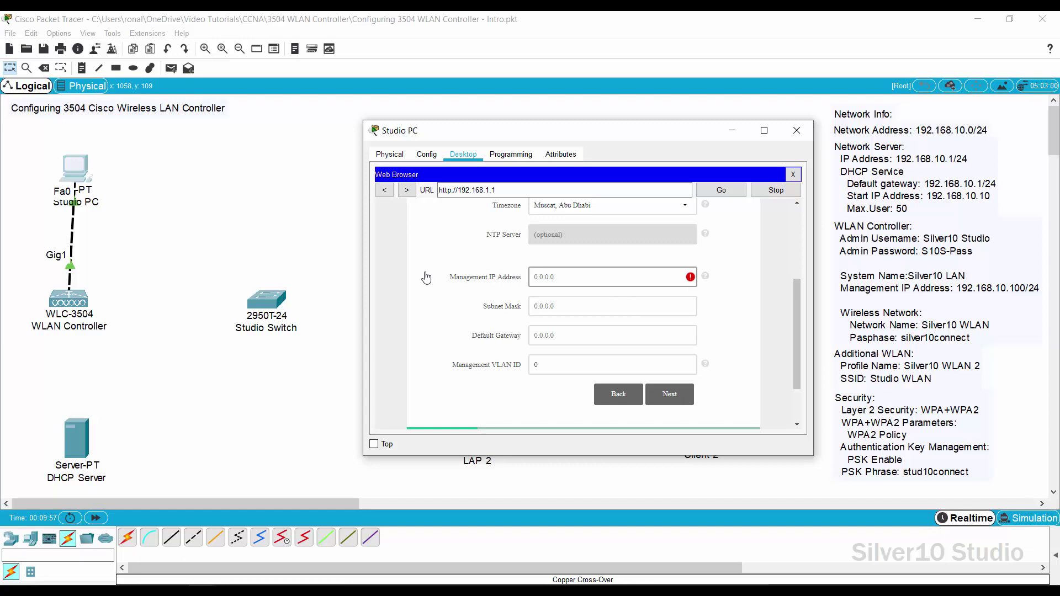
text(192.168.10.100)
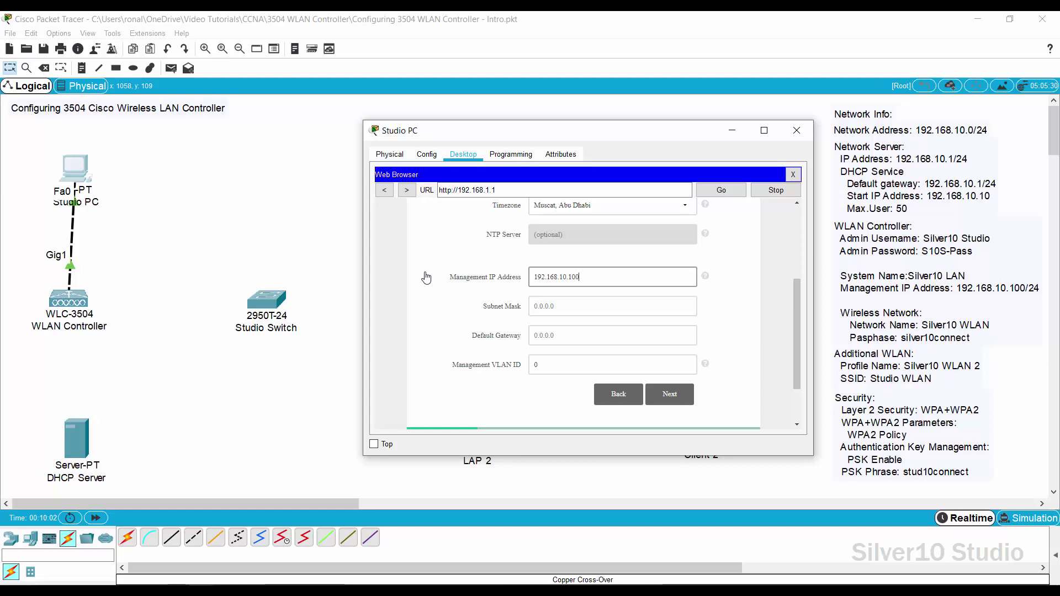
key(Tab)
text(2)
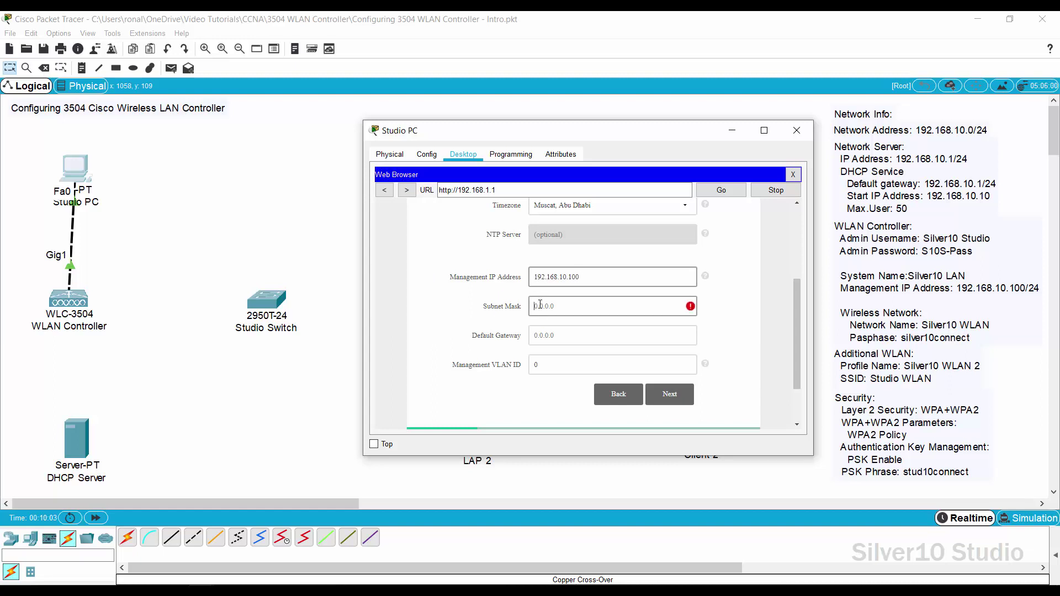
text(55.25)
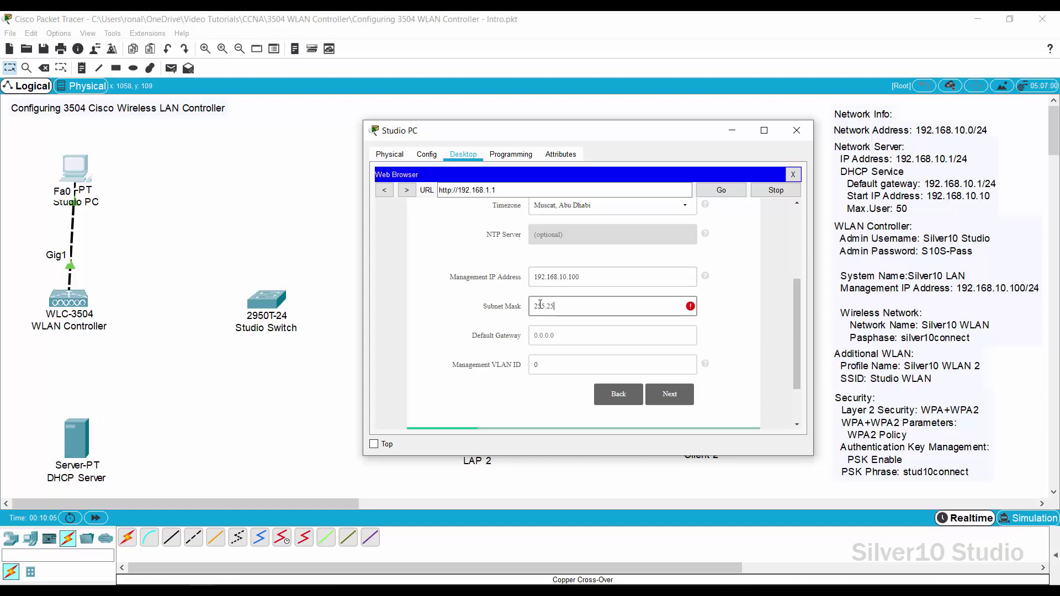
text(5.255.0)
click(547, 334)
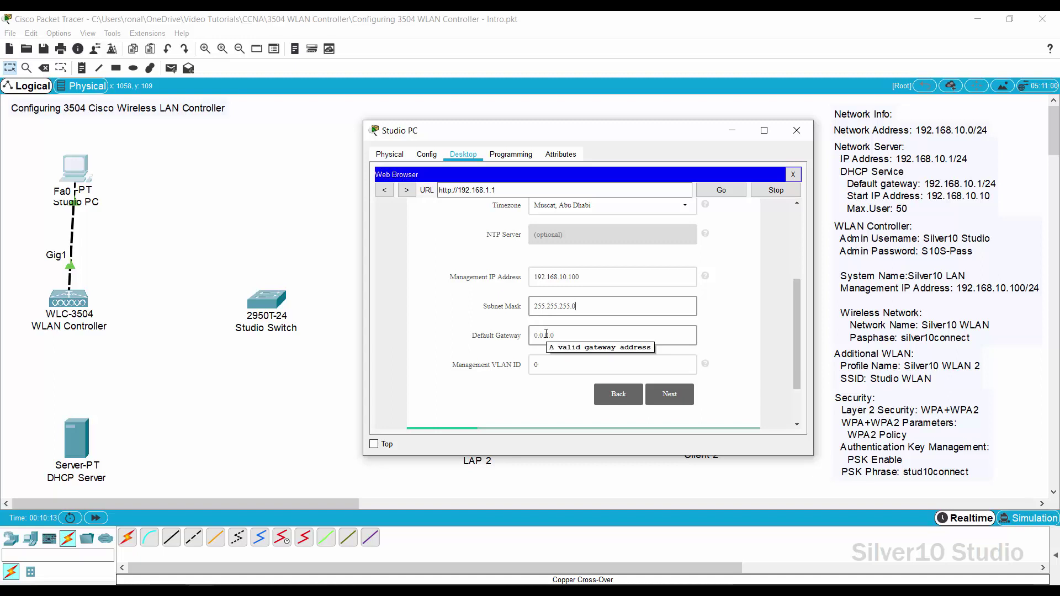
click(546, 334)
text(192.168.10.1)
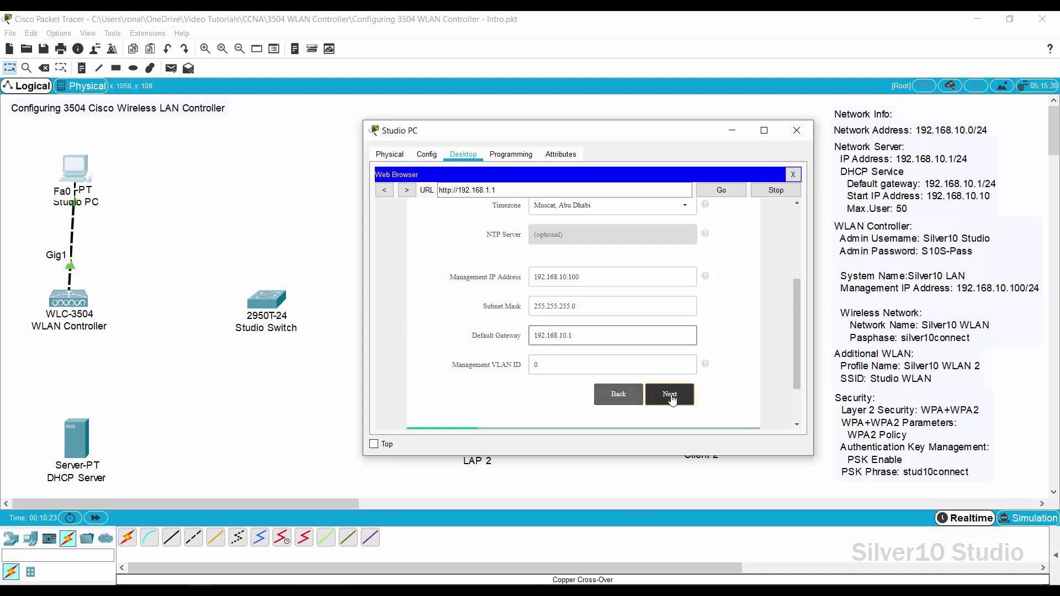
click(670, 395)
drag(794, 348, 778, 319)
Enter network name 'Silver10 WLAN' and the WPA2 passphrase, typed twice to confirm.
click(548, 246)
text(Silver10)
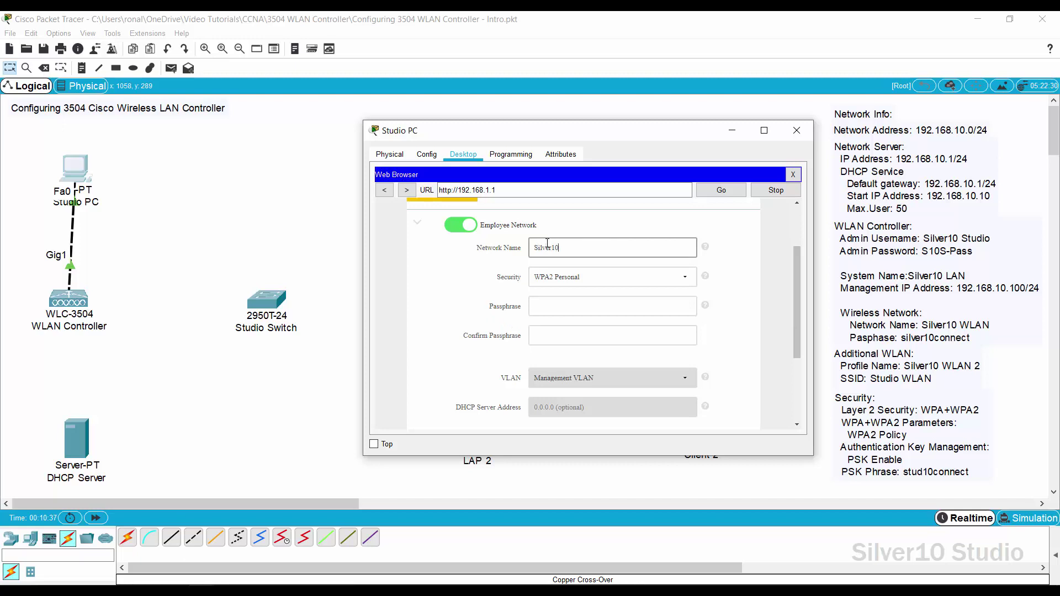
text( WLAN)
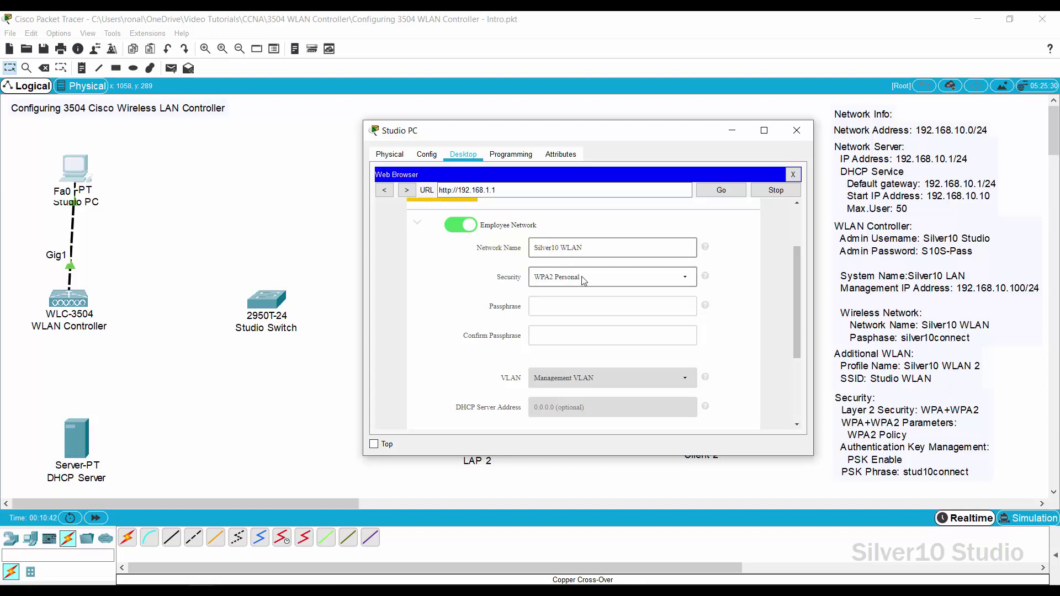
click(576, 305)
text(silver10conn)
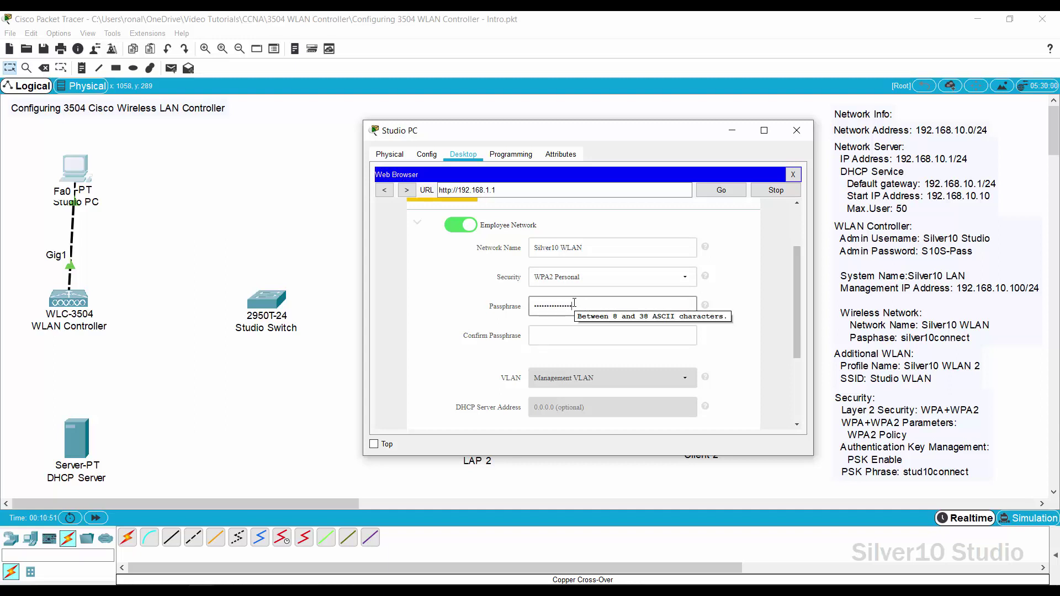
text(ect)
click(549, 336)
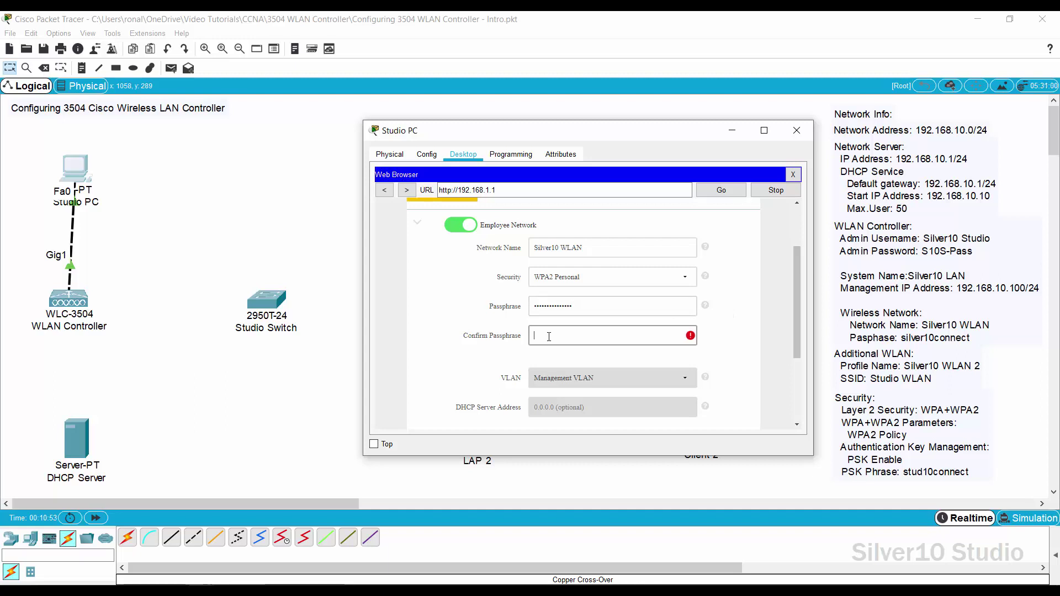
text(silver10connectct)
drag(796, 329, 797, 383)
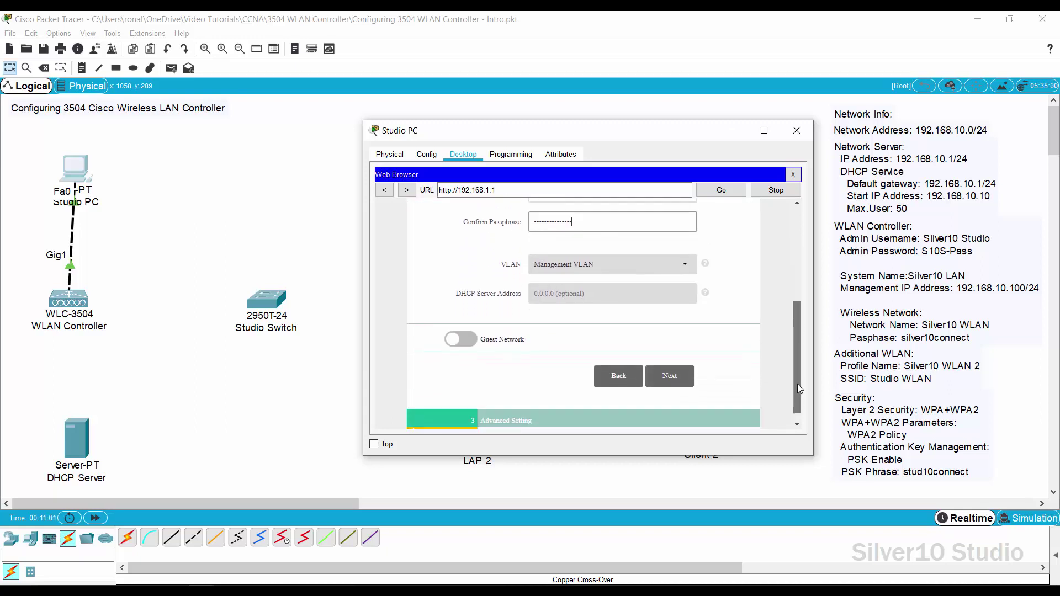
Skip through advanced settings, apply the configuration and confirm the controller reboot.
click(670, 376)
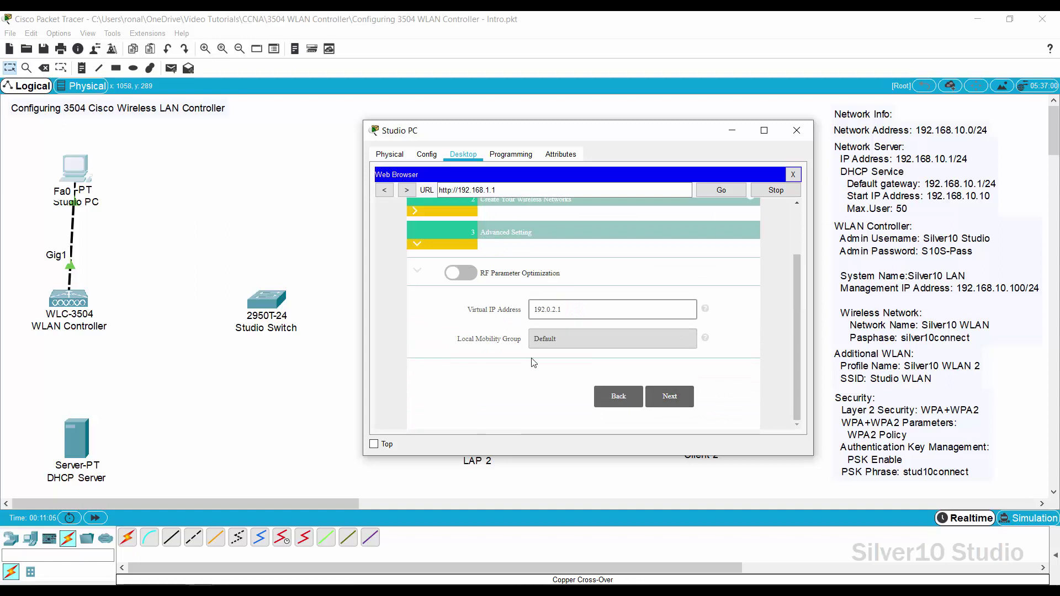
click(677, 386)
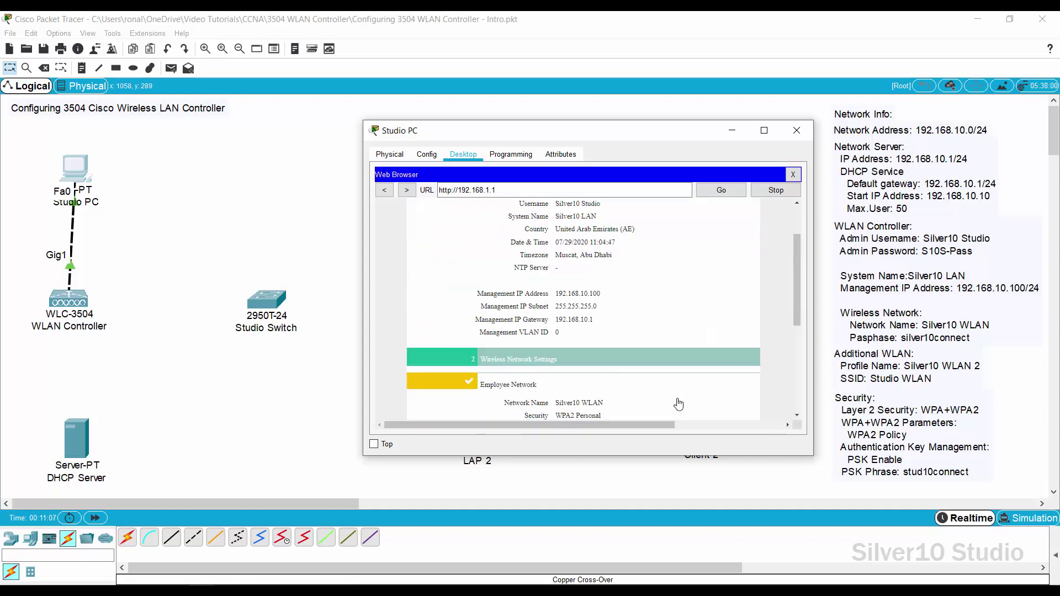
drag(798, 310, 800, 392)
click(681, 401)
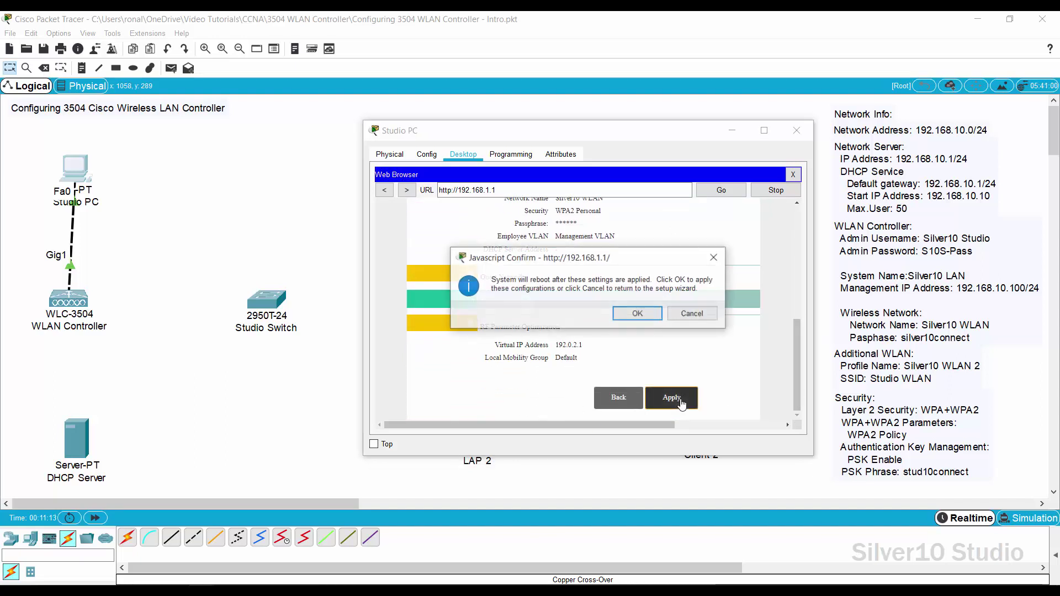
click(638, 314)
click(797, 130)
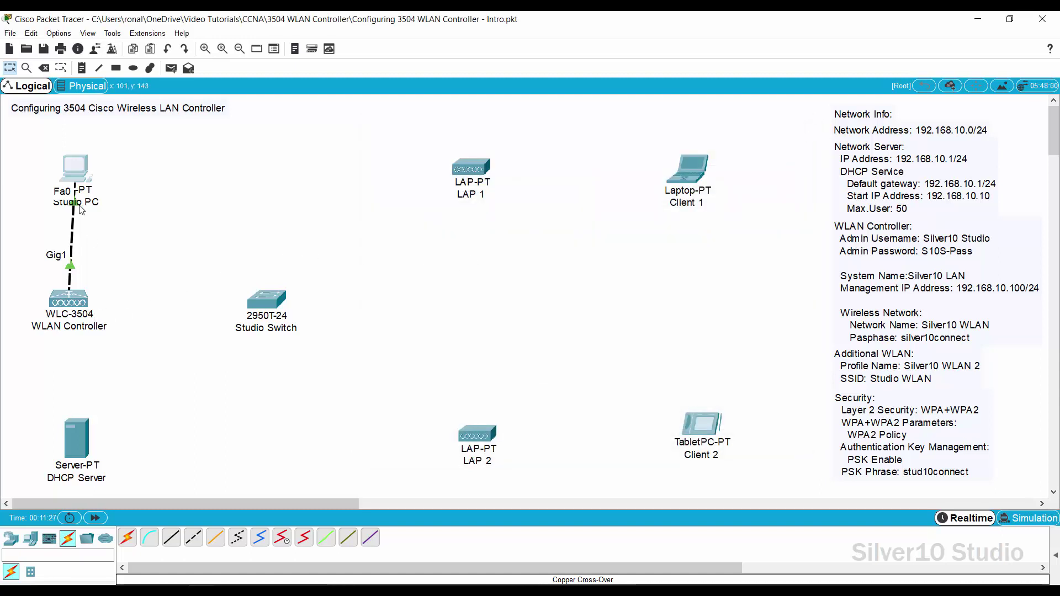
Connect the WLAN controller's cable to Studio Switch port Gig0/2.
mouse_move(78, 201)
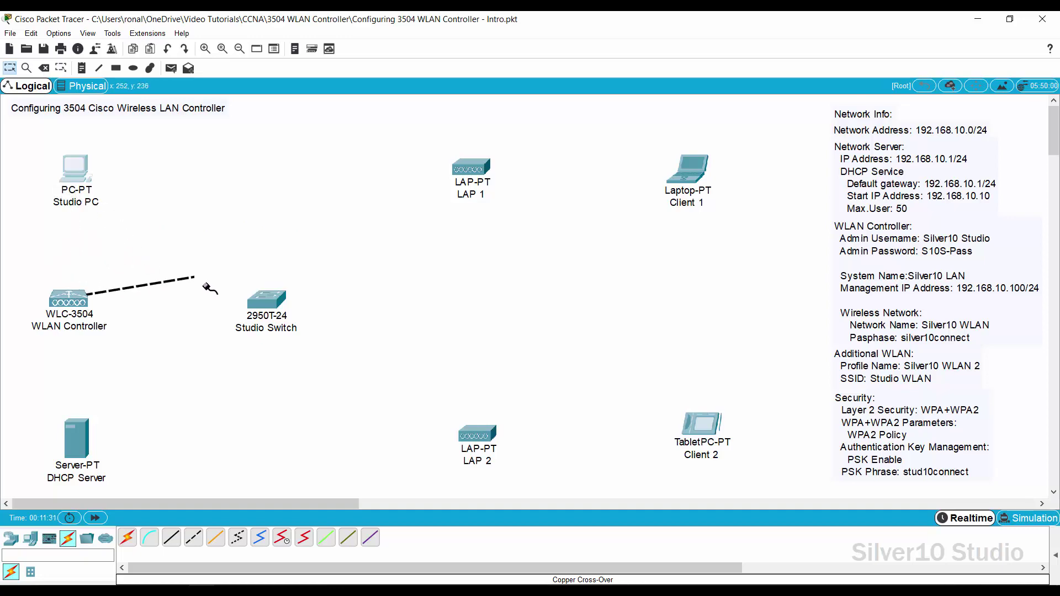
click(270, 305)
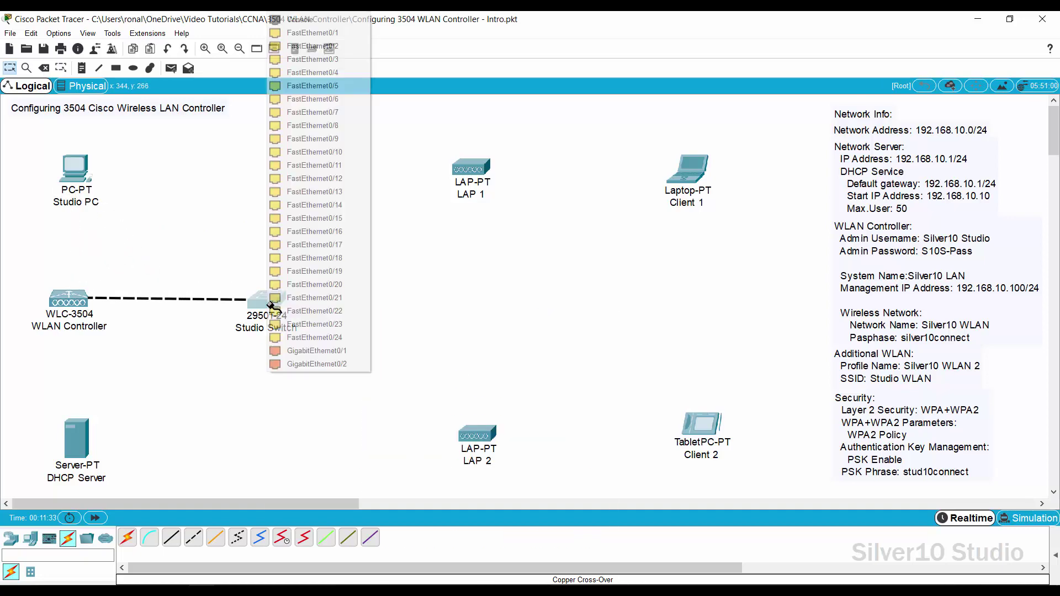
click(327, 365)
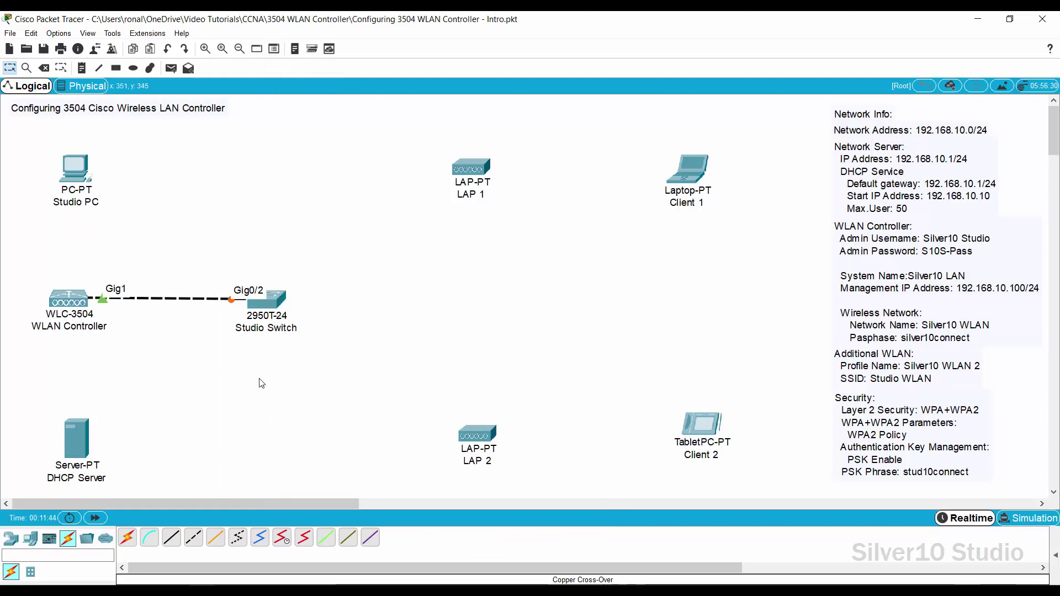
Cable Studio PC's Fa0 to Studio Switch Fa0/1 with a copper straight-through cable.
click(172, 540)
click(73, 170)
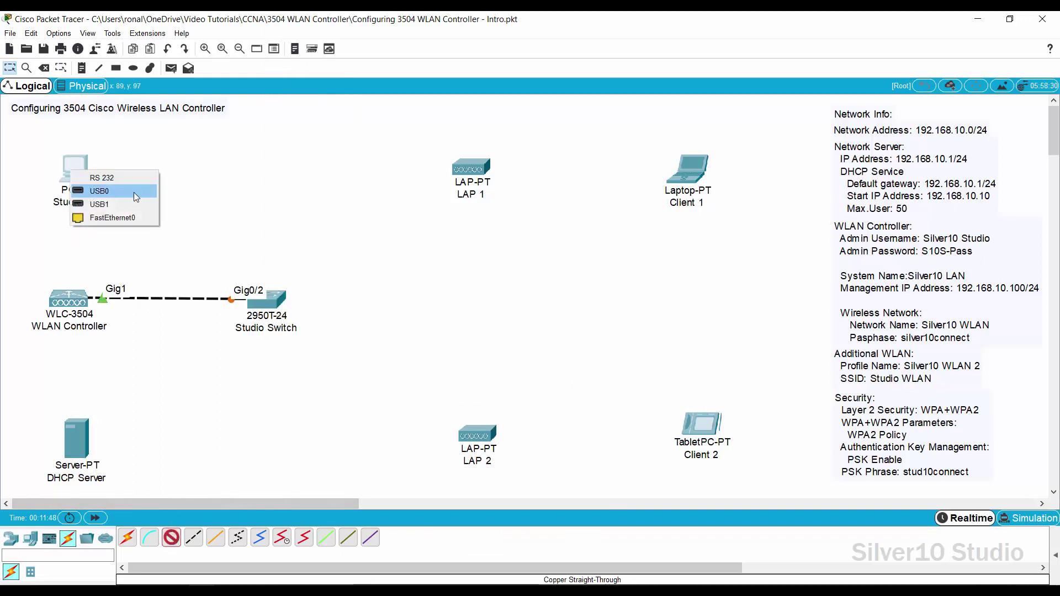
click(126, 219)
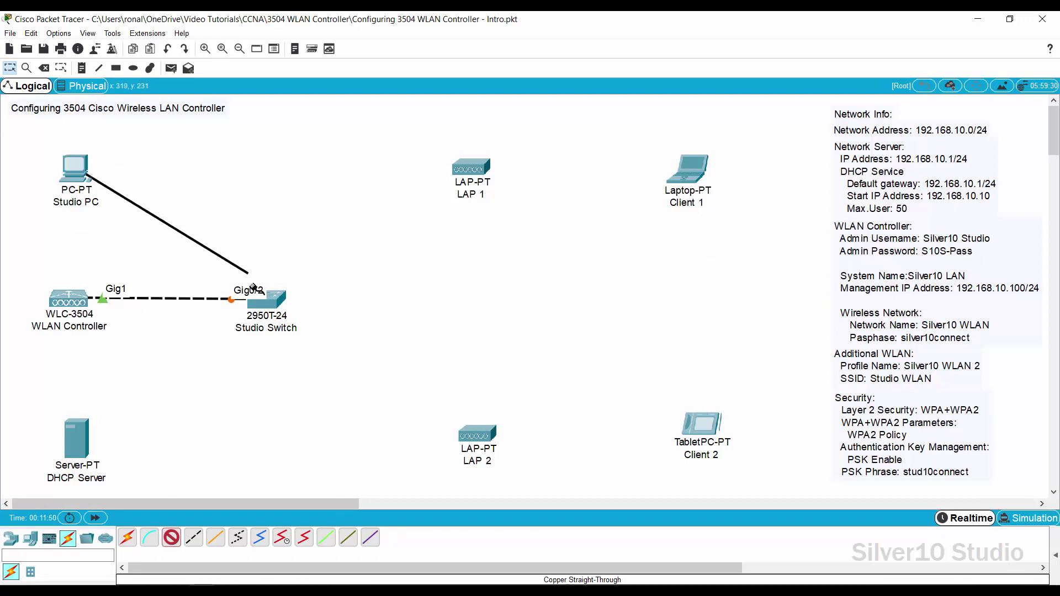
click(268, 299)
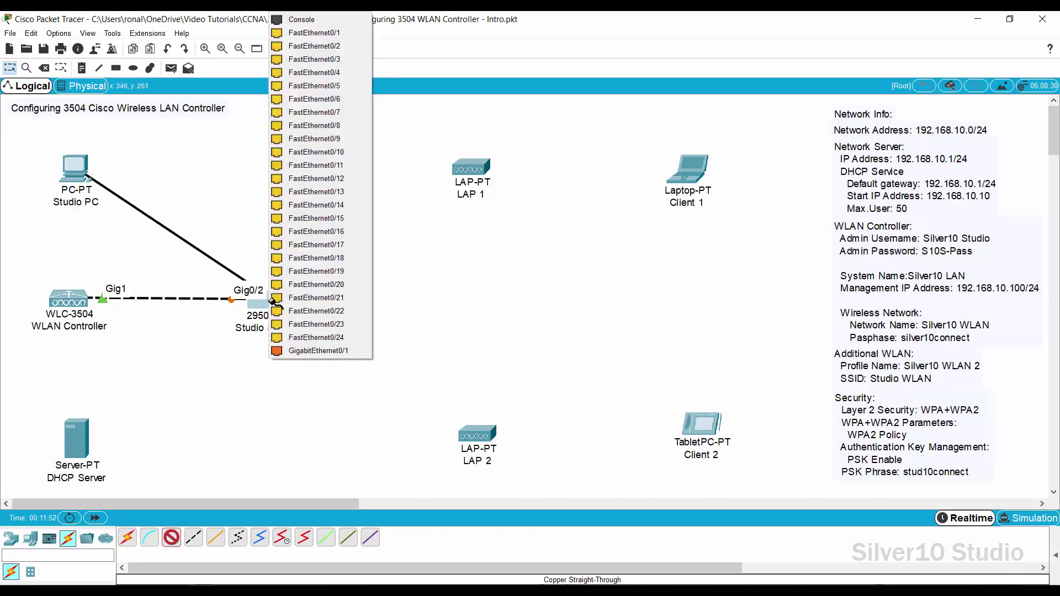
click(336, 34)
Cable the DHCP Server's Fa0 to Studio Switch Gig0/1.
click(79, 440)
click(117, 448)
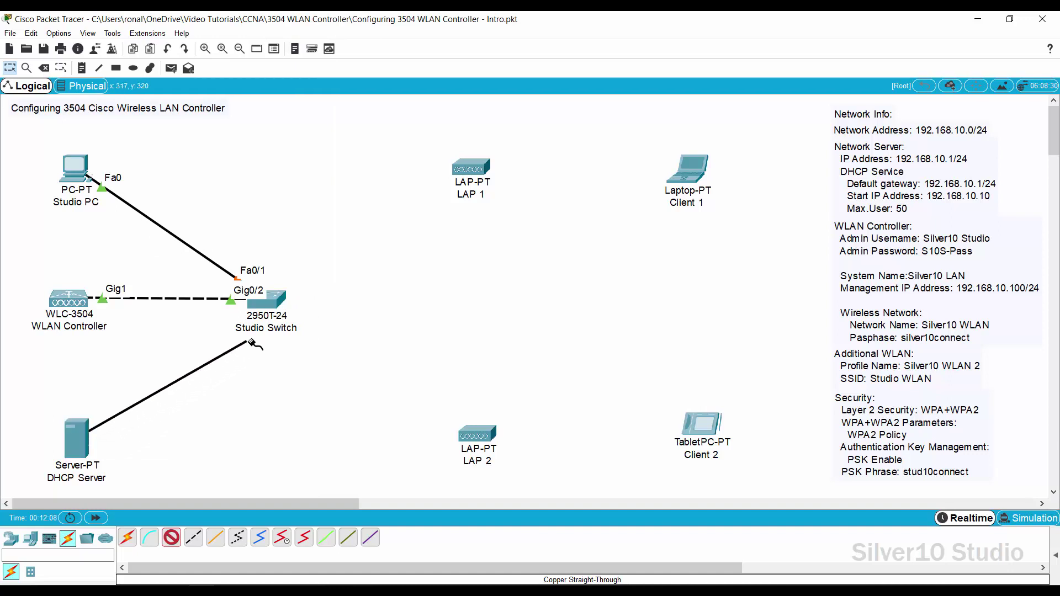
click(268, 301)
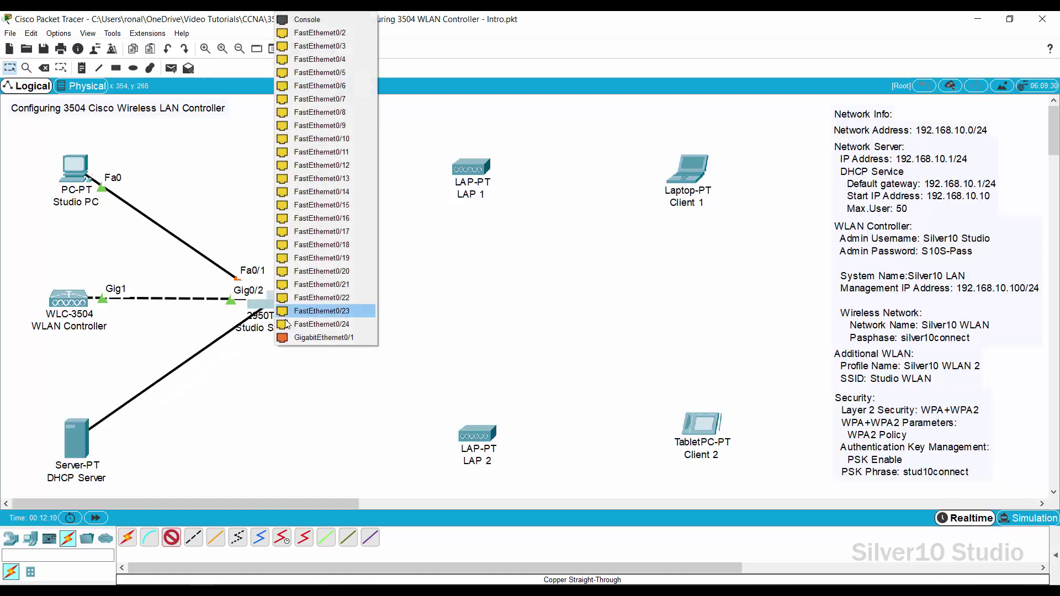
click(294, 337)
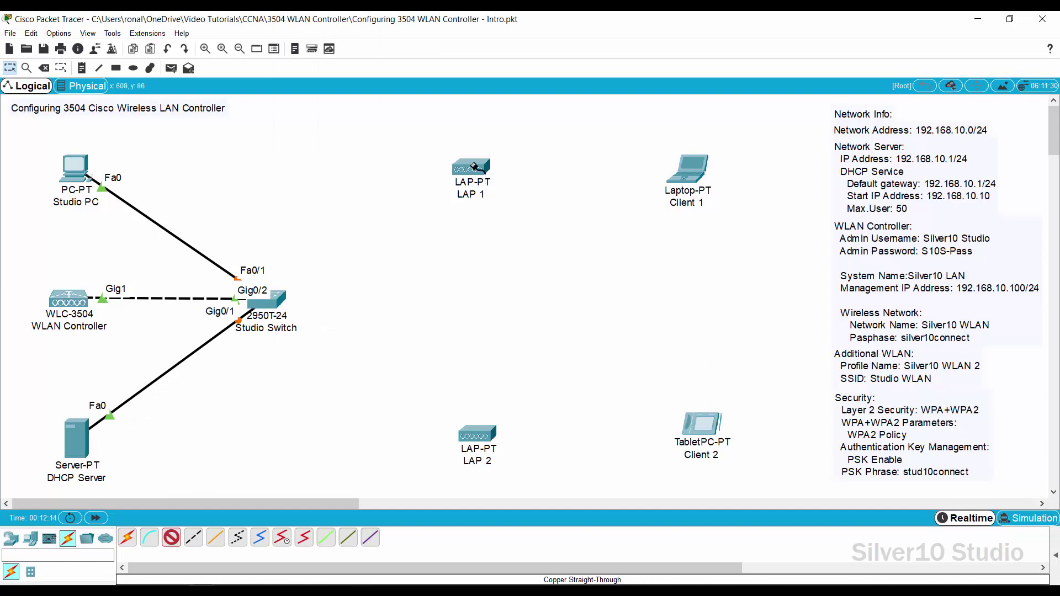
Cable LAP 1's Gig0 to switch Fa0/21 and LAP 2 to switch Fa0/22.
click(476, 167)
click(478, 168)
click(282, 298)
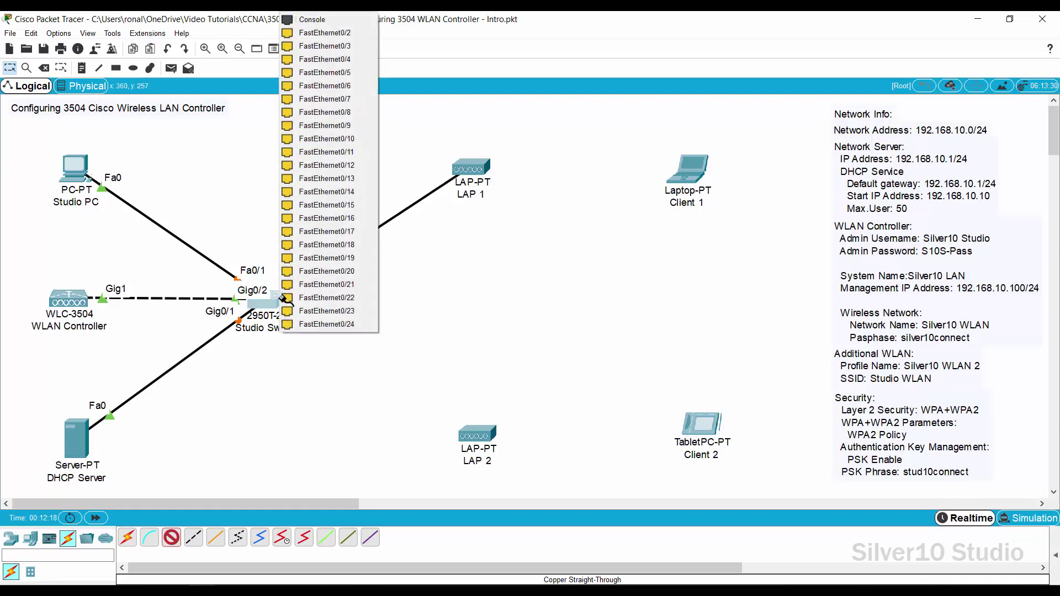
click(326, 284)
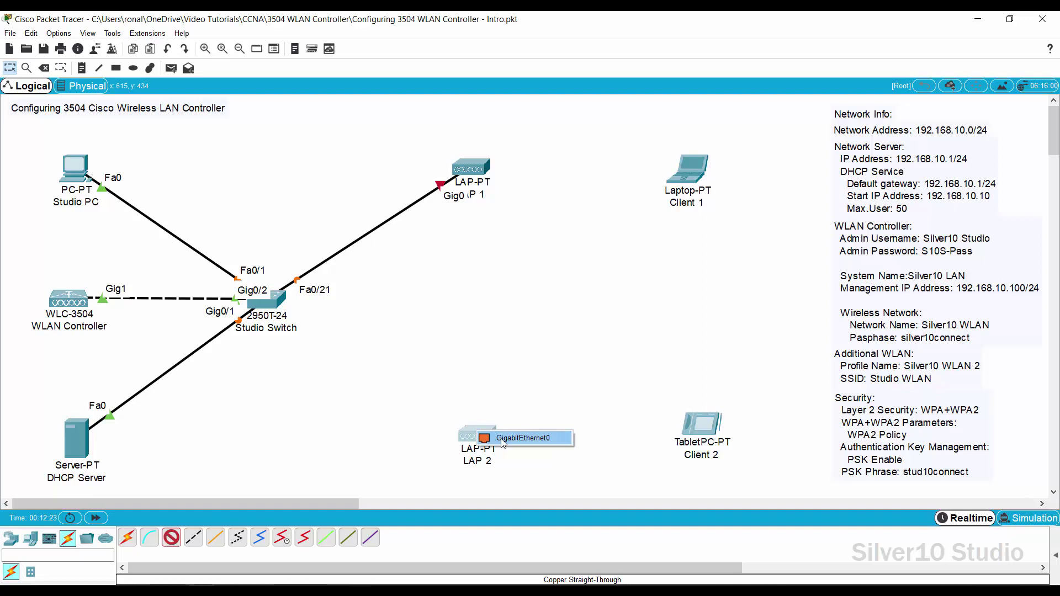
click(480, 434)
click(277, 301)
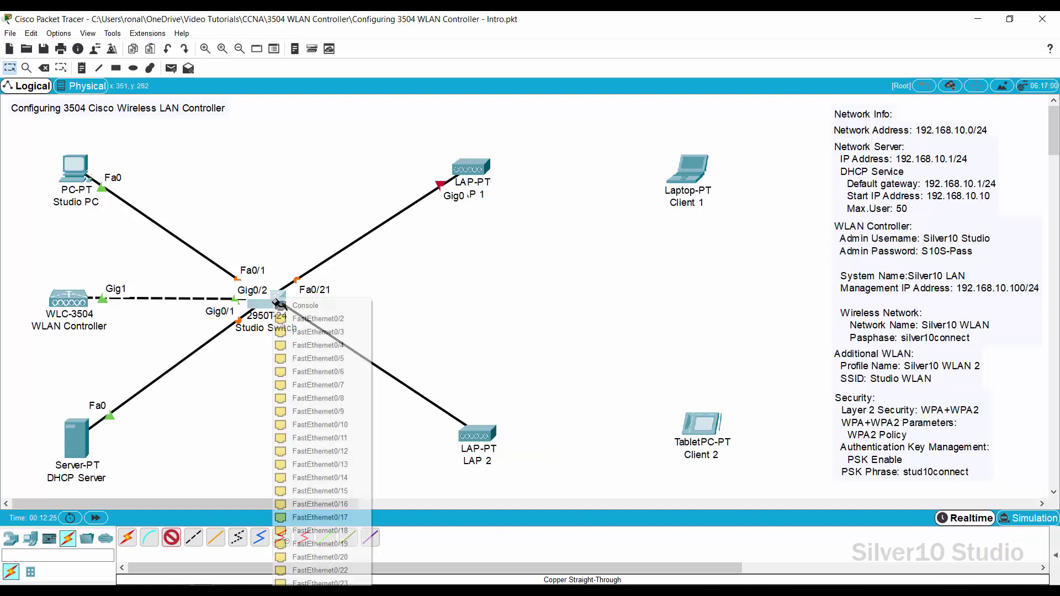
click(339, 570)
Plug a power adapter into LAP 1 and LAP 2 in their Physical views.
click(472, 167)
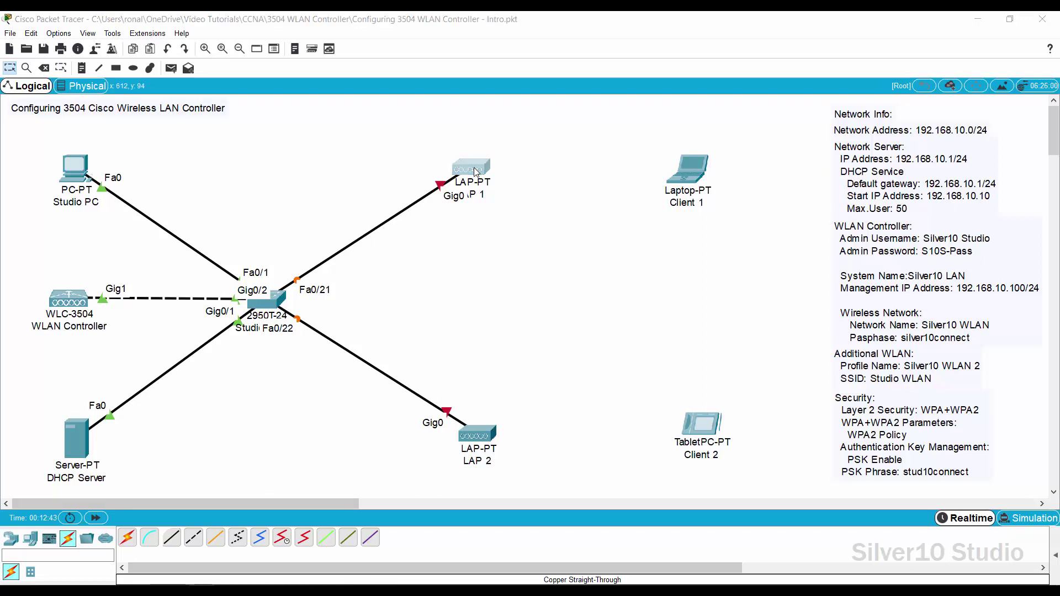
drag(610, 408, 637, 216)
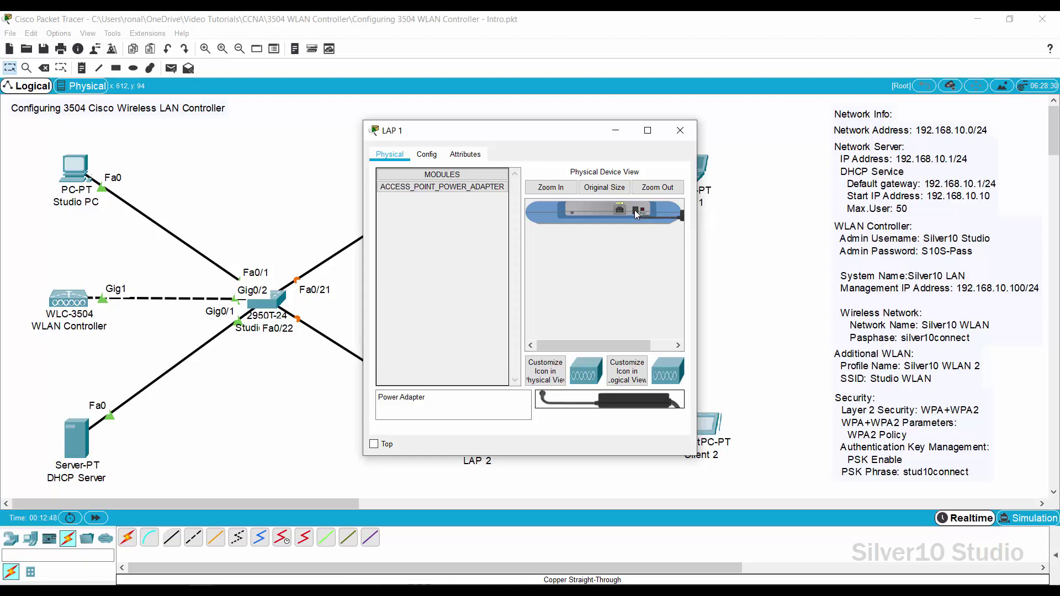
click(680, 130)
click(483, 439)
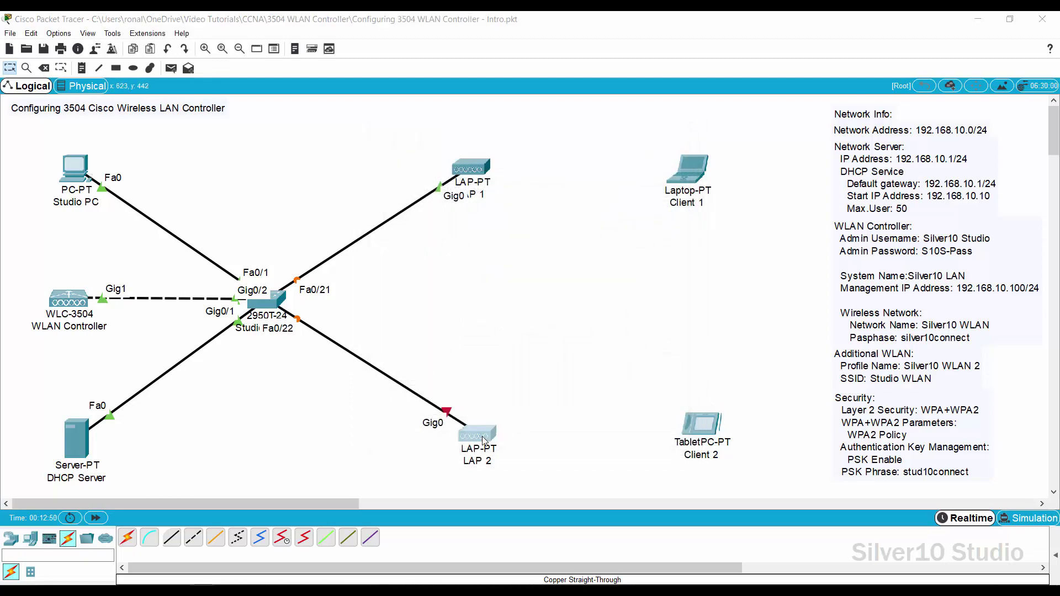
drag(591, 402, 639, 215)
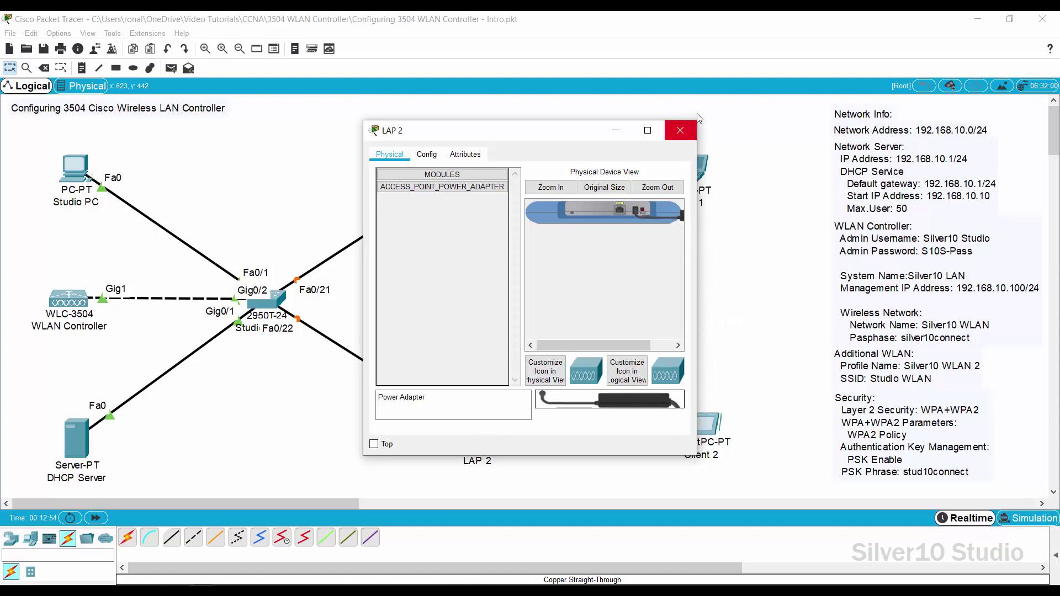
click(681, 131)
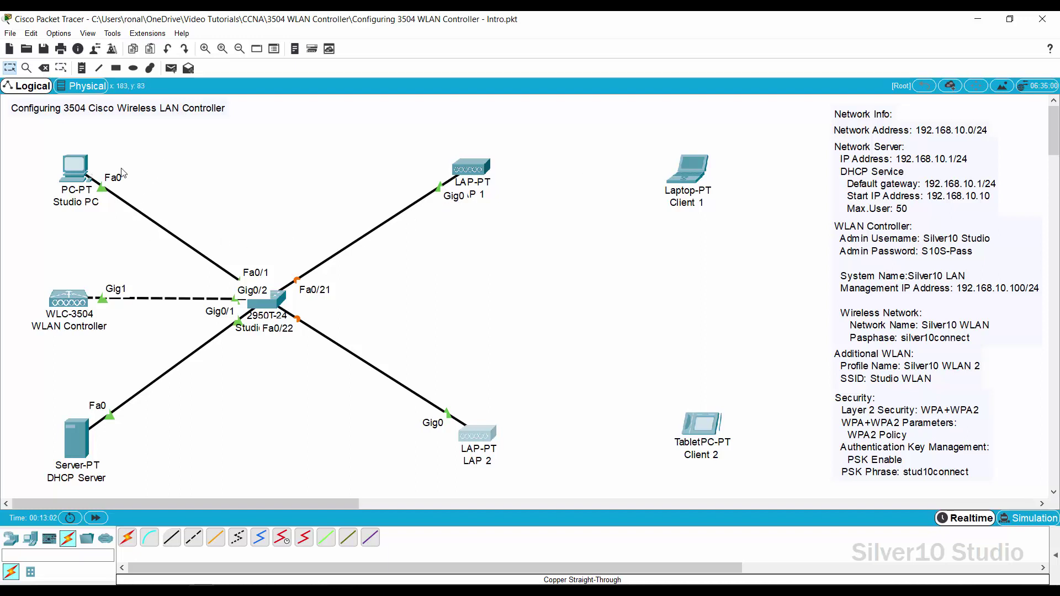
Run ipconfig /release and ipconfig /renew on Studio PC to obtain 192.168.10.11.
click(76, 168)
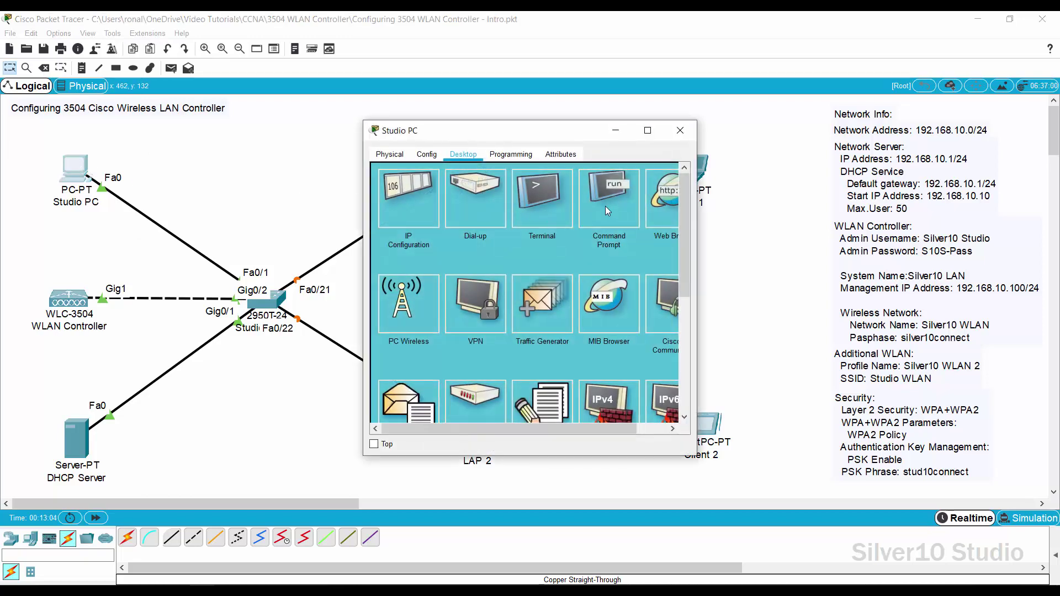
click(608, 205)
drag(697, 251, 815, 250)
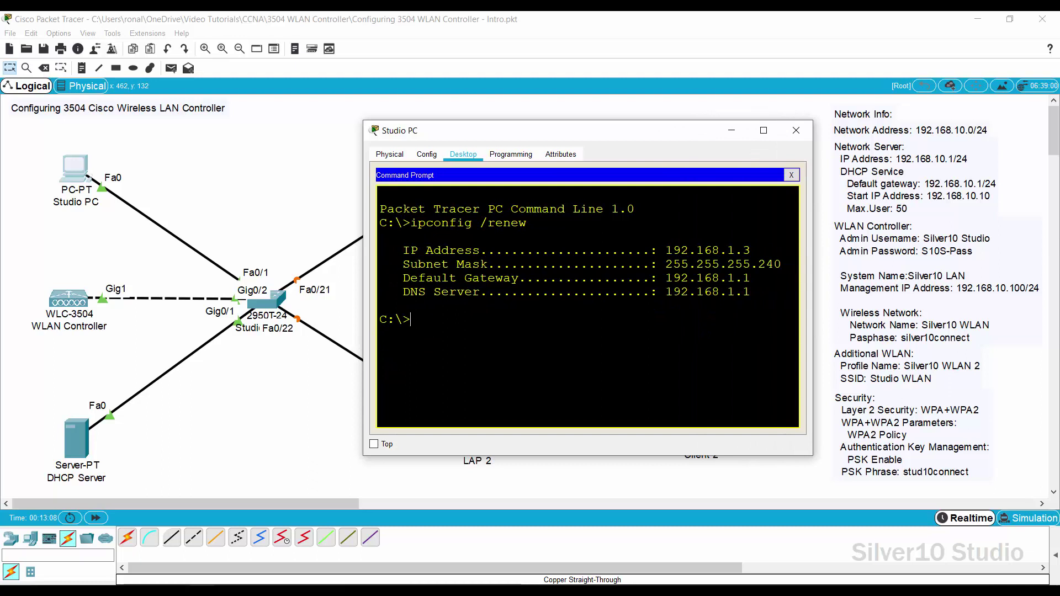
text(pconfig)
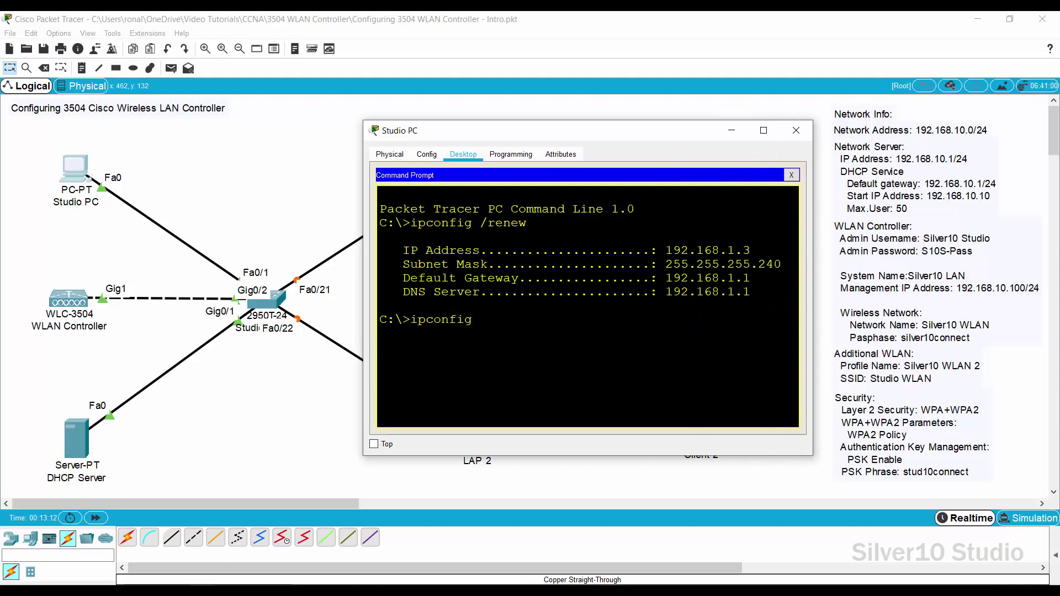
text( /release)
key(Return)
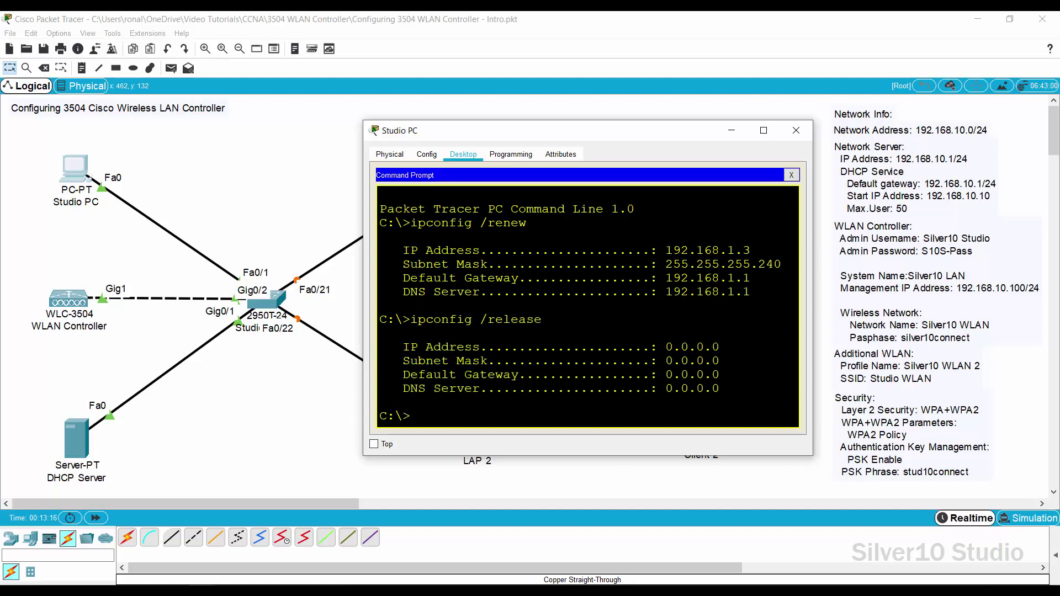
text(ipconfig /renew)
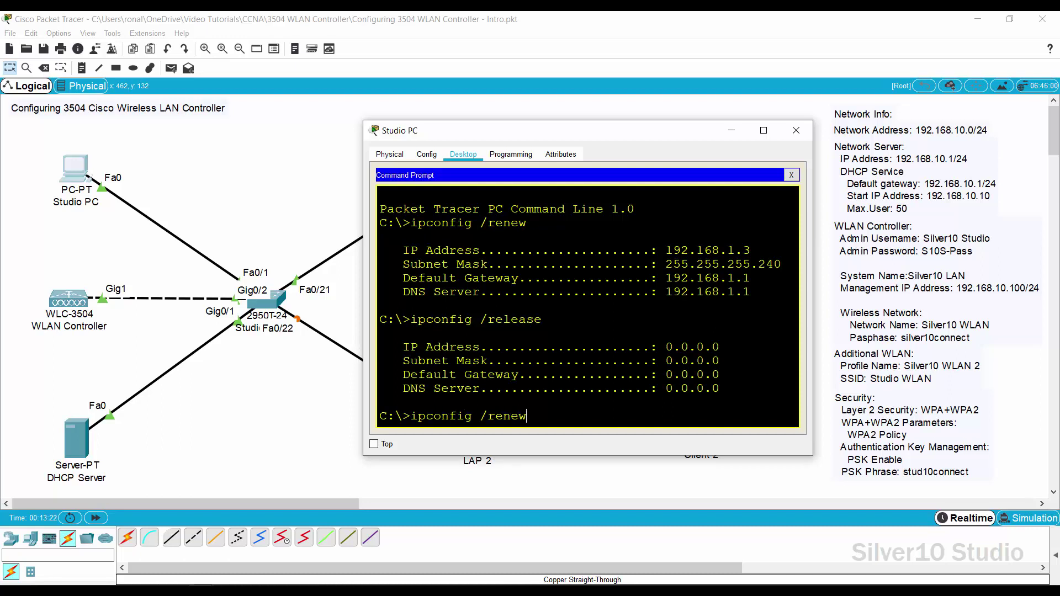
key(Return)
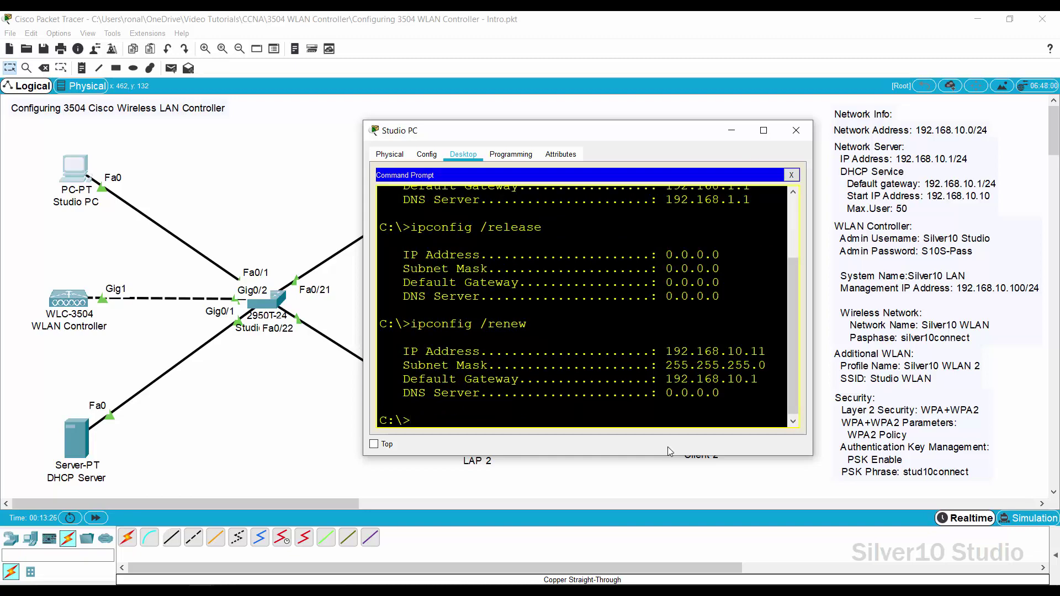
drag(666, 461, 664, 566)
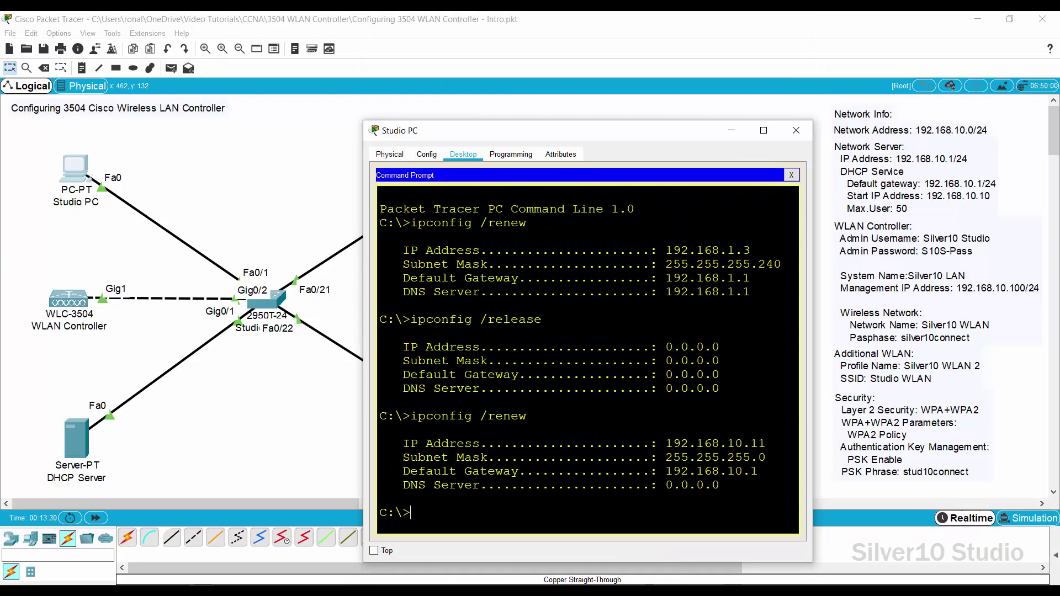
click(791, 175)
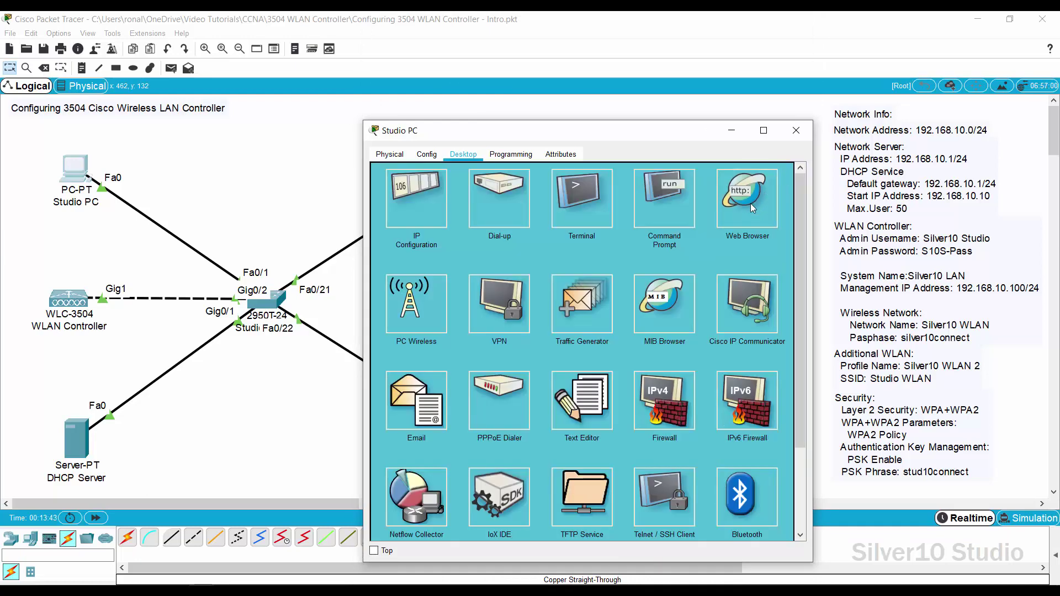
click(751, 203)
click(663, 192)
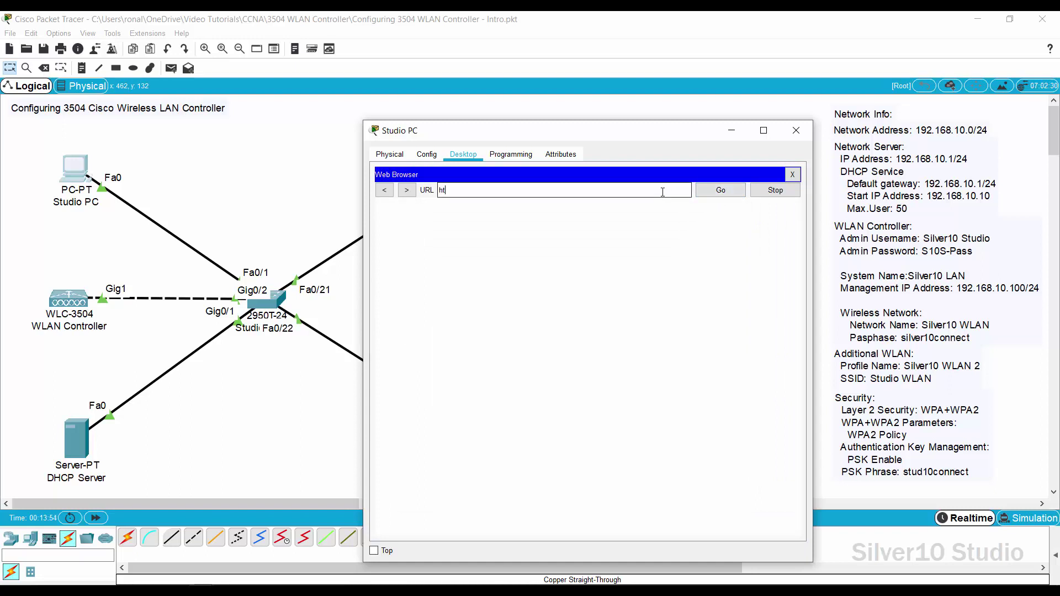
text(https://192.168.10.100)
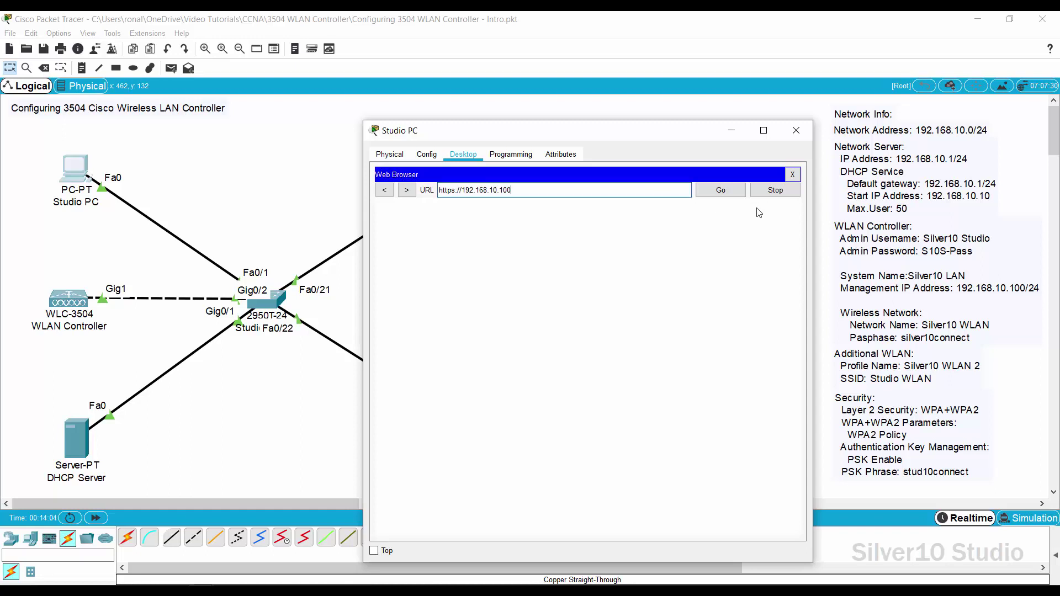
click(729, 192)
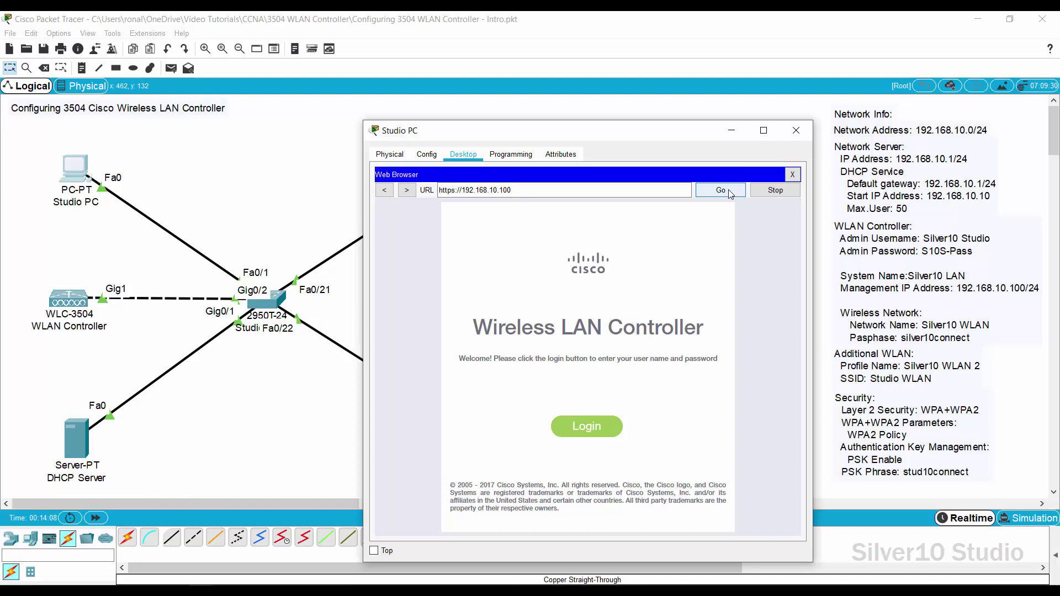
Log in to the controller with the admin username and password.
click(592, 430)
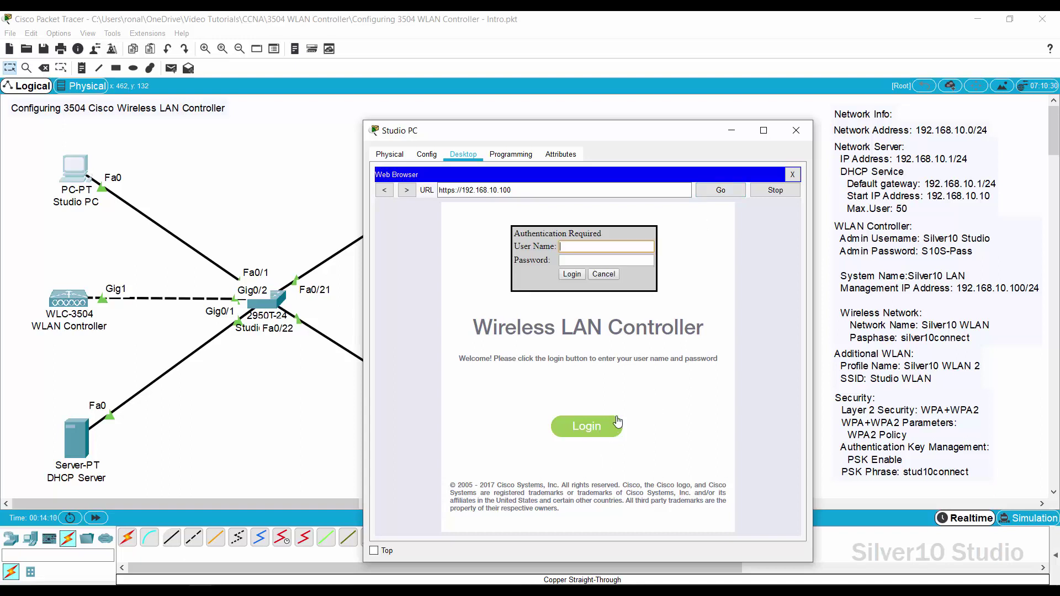
text(Silver10 Studio)
click(579, 258)
click(581, 273)
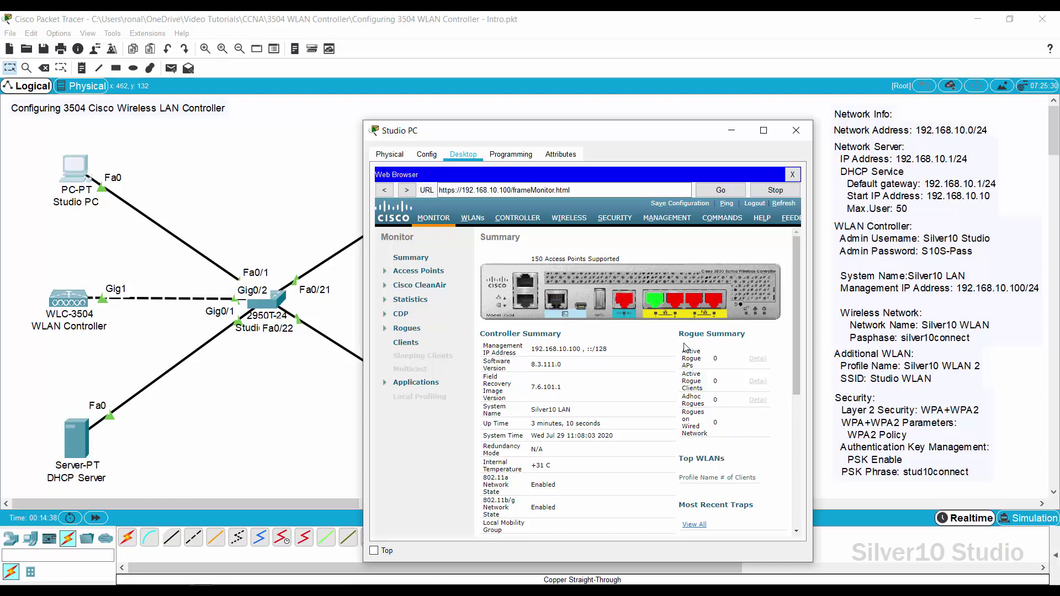
drag(798, 386, 808, 522)
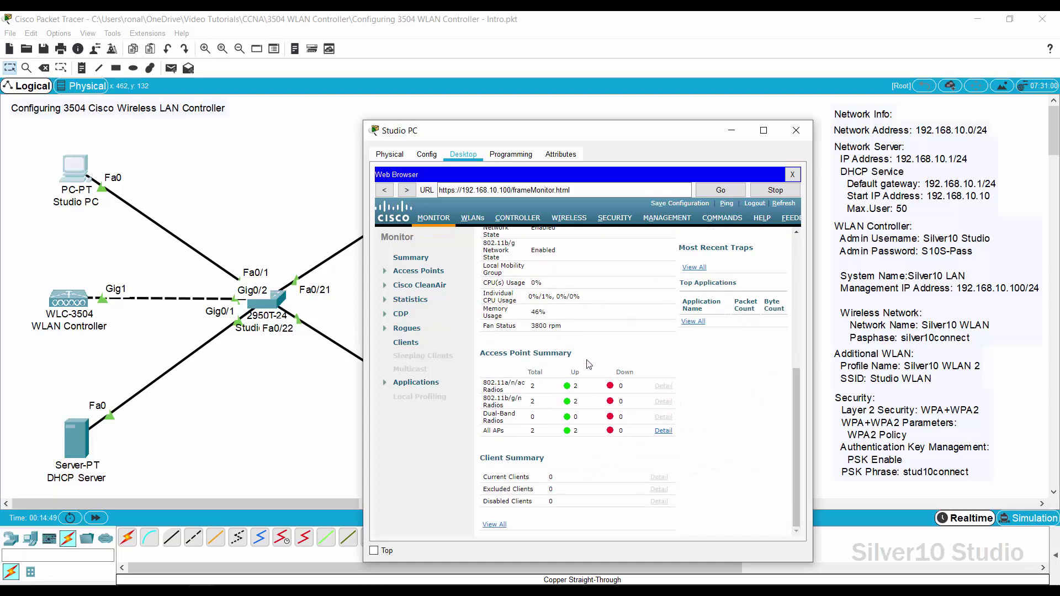
drag(575, 354, 479, 353)
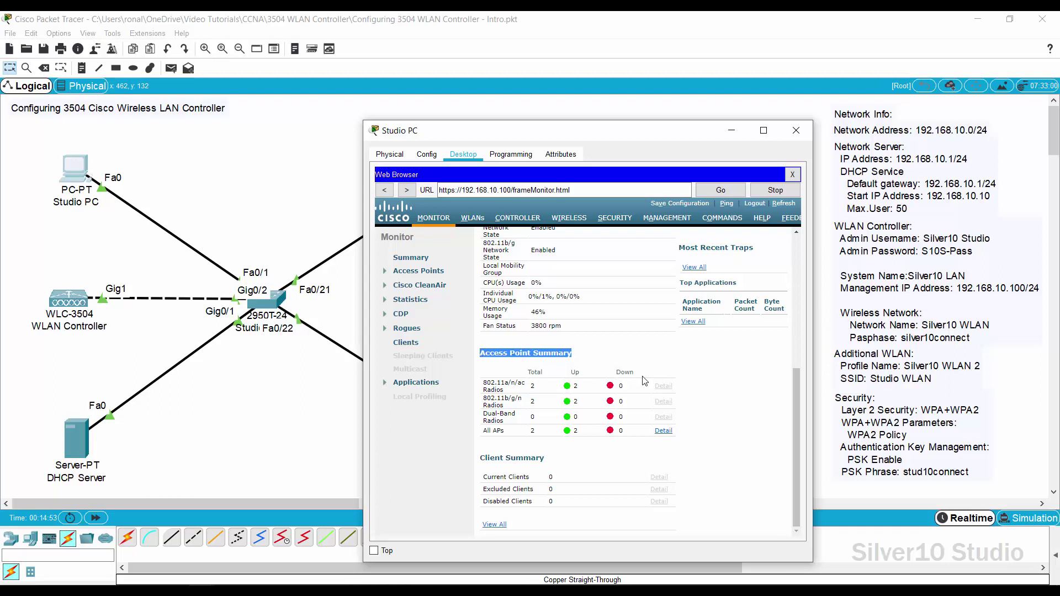
click(738, 362)
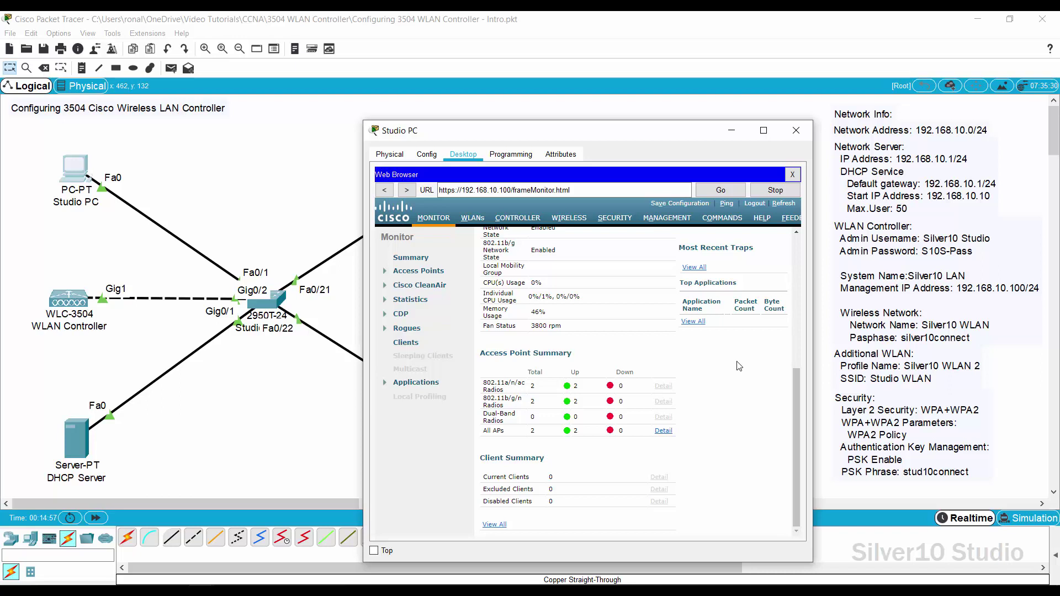
Show All APs (LAP 1 at 192.168.10.12, LAP 2 at 192.168.10.13), then the WLANs list.
click(569, 221)
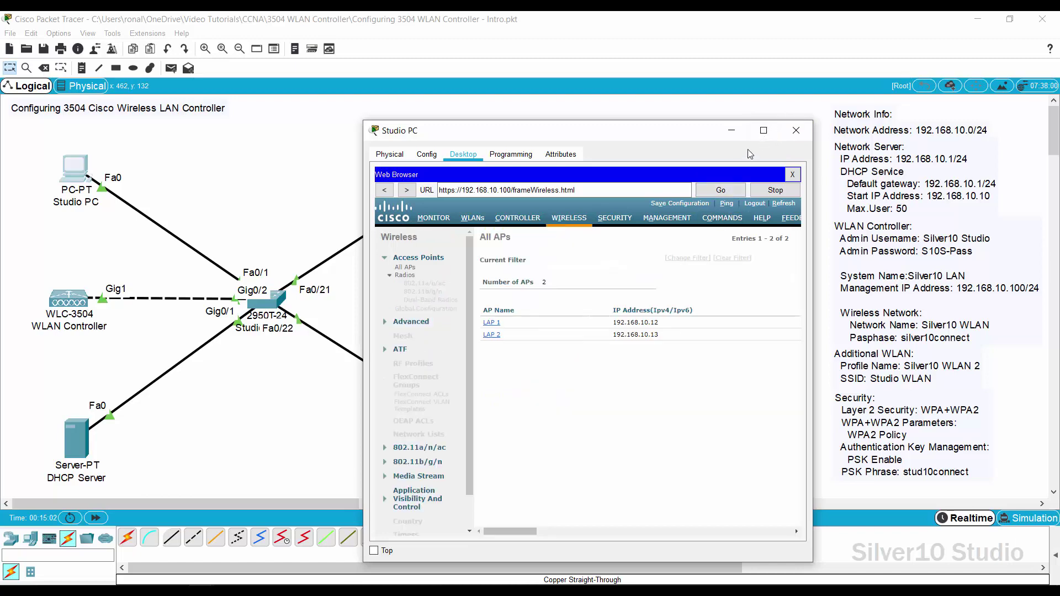
click(764, 132)
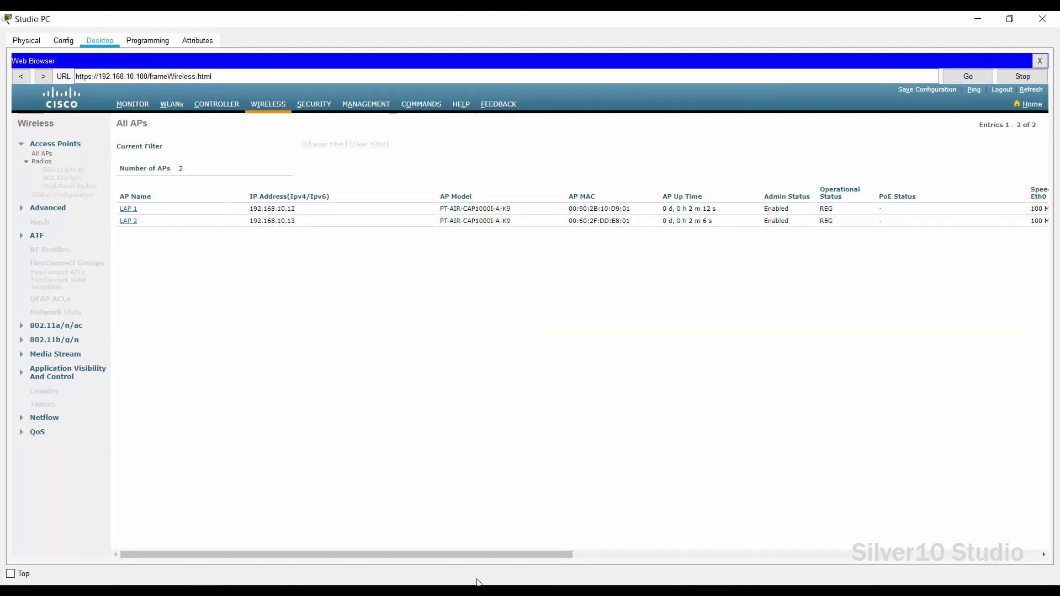
drag(489, 551, 480, 574)
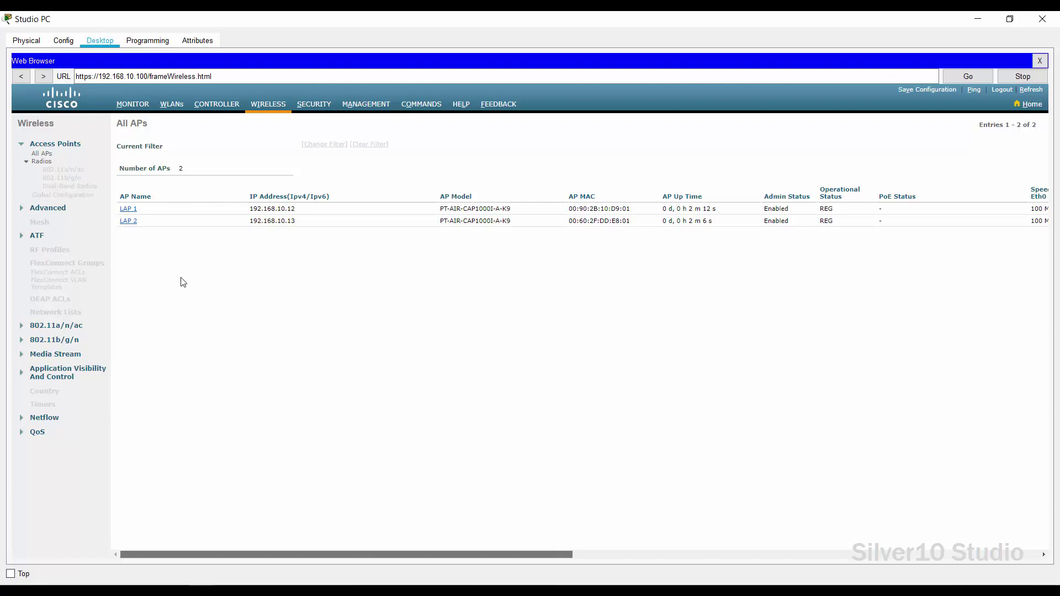
click(172, 104)
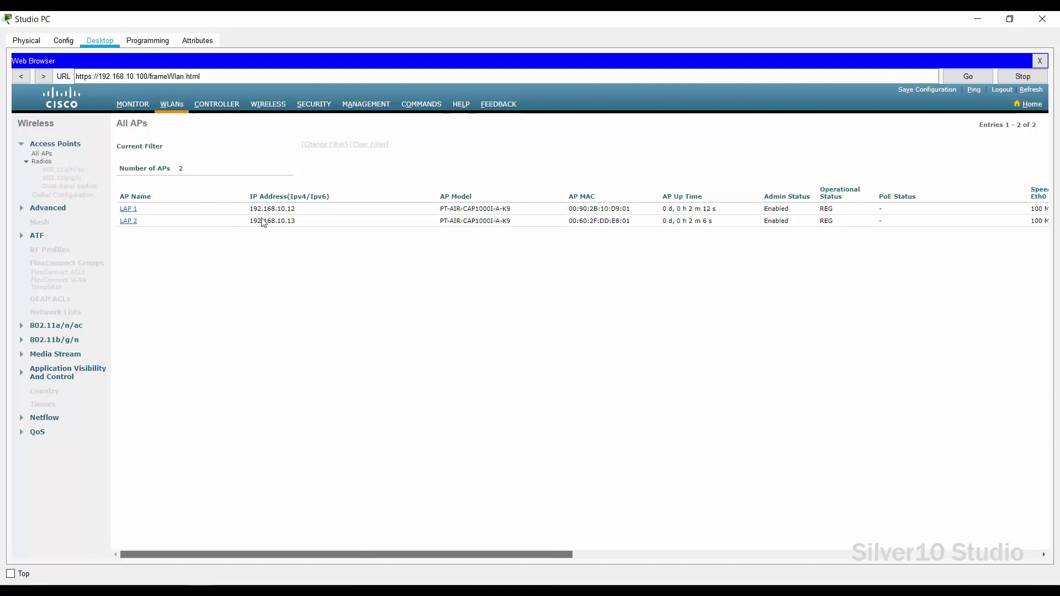
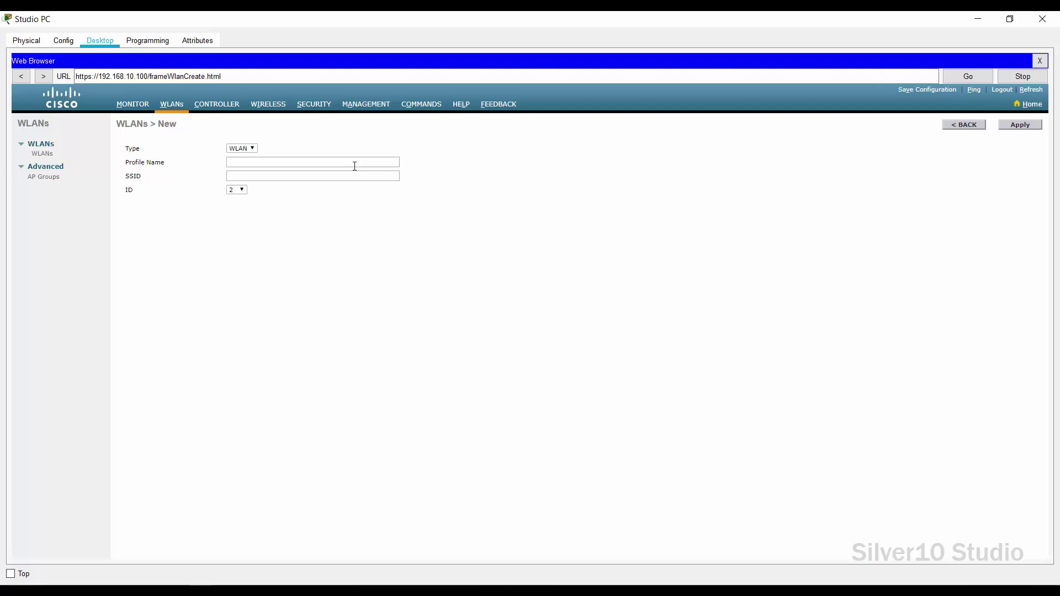
Create a new WLAN with profile name 'Silver10 WLAN 2' and SSID 'Studio WLAN'.
click(1010, 18)
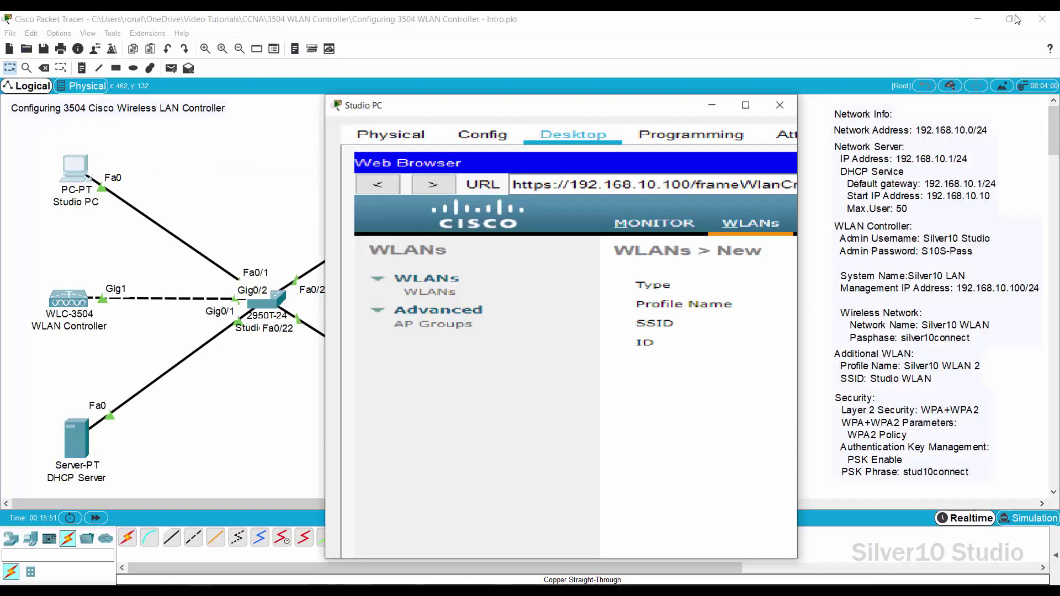
drag(649, 137, 513, 108)
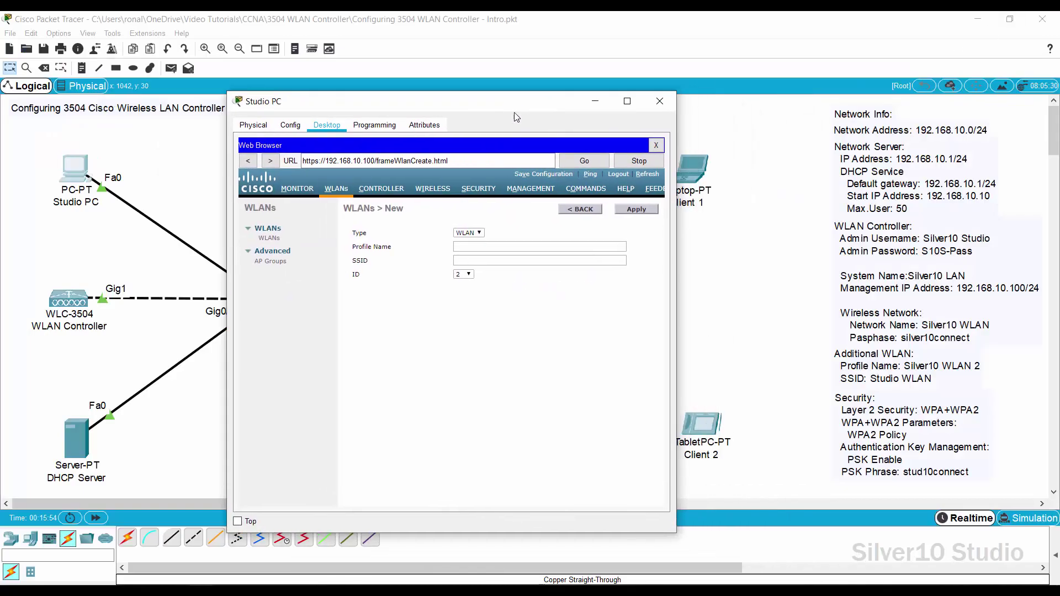
click(487, 247)
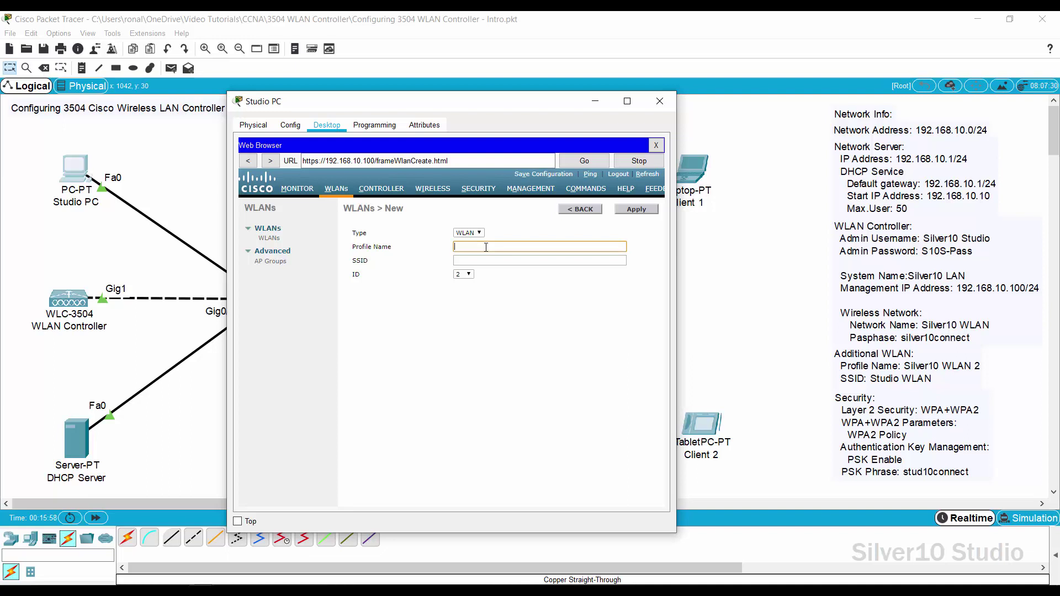
text(Silver10 WLAN 2)
click(496, 259)
text(Studio W)
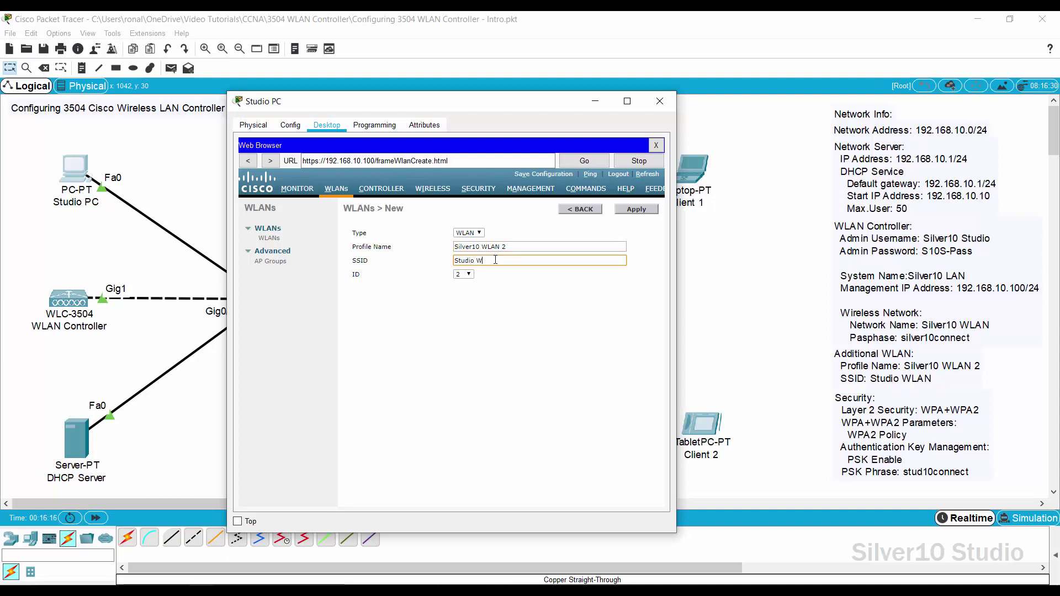
text(LAN)
click(644, 212)
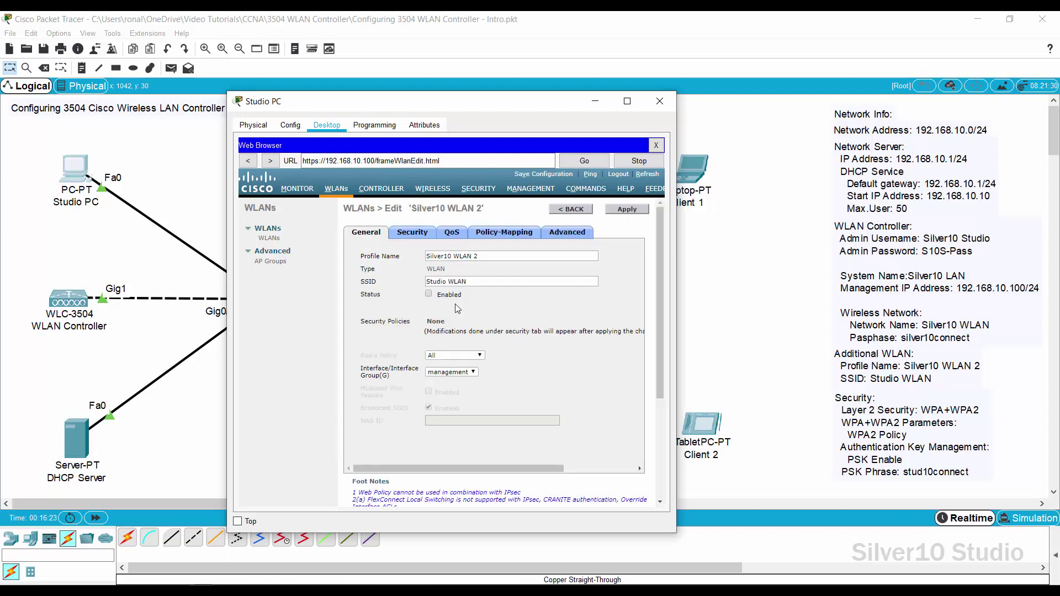
Enable Silver10 WLAN 2 and set its Layer 2 security to WPA+WPA2.
click(429, 294)
click(425, 236)
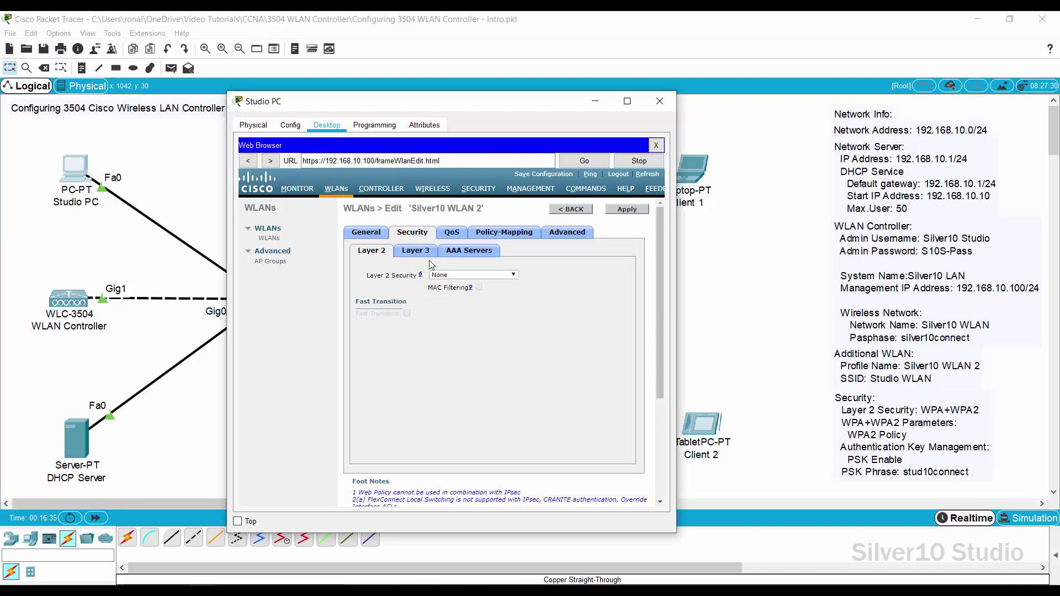
click(485, 275)
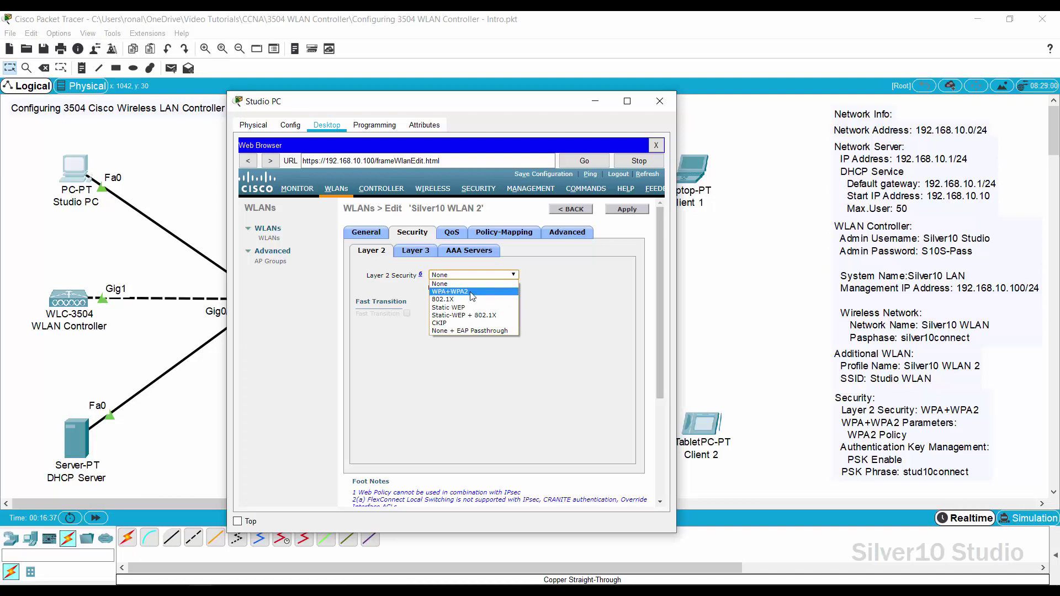
click(471, 294)
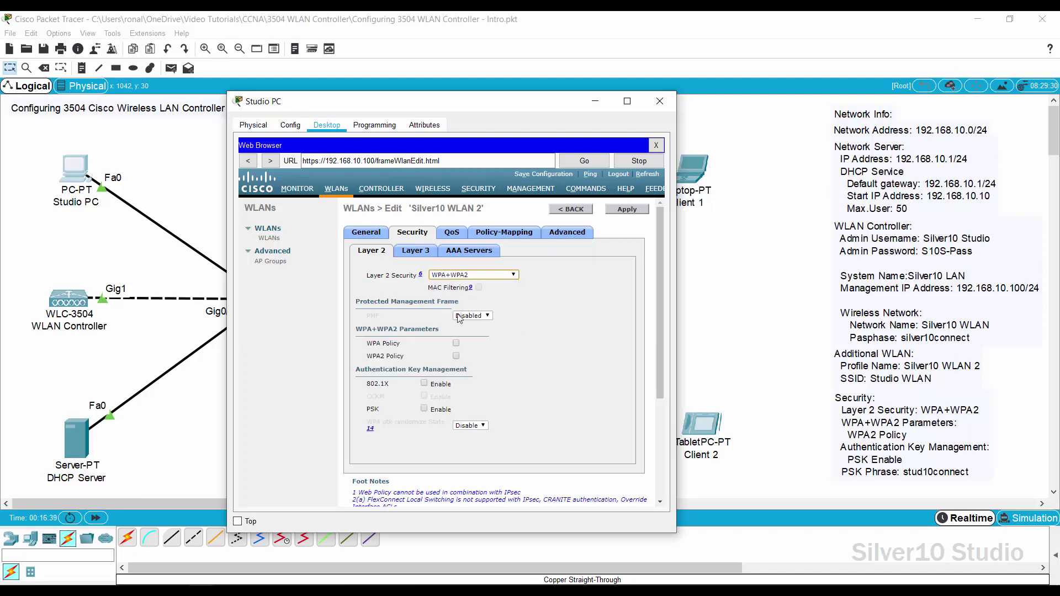
Turn on WPA2 Policy and PSK authentication, enter the pre-shared passphrase, and apply.
click(456, 357)
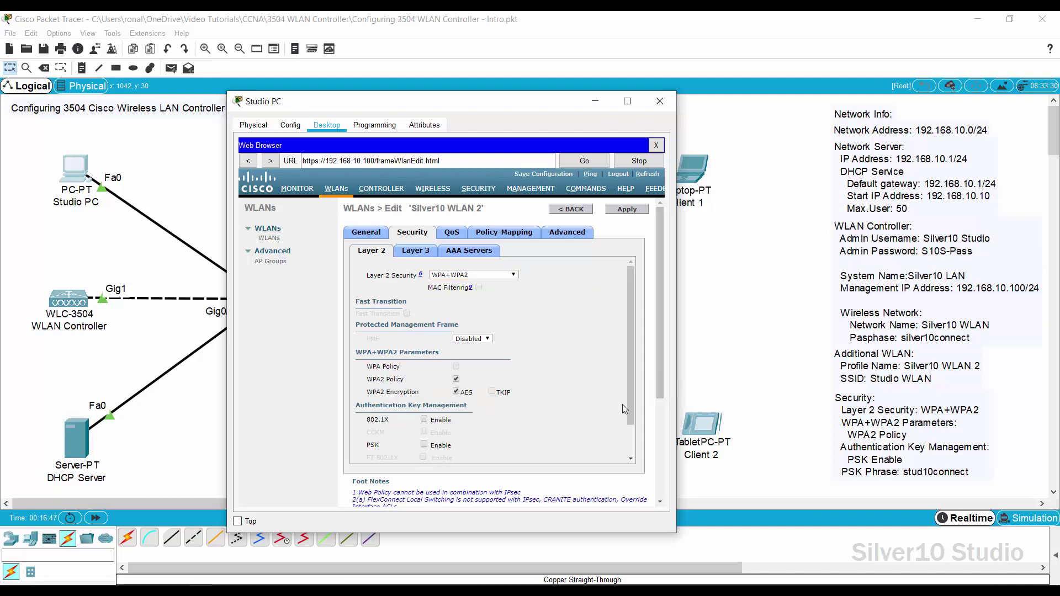
drag(631, 411, 632, 480)
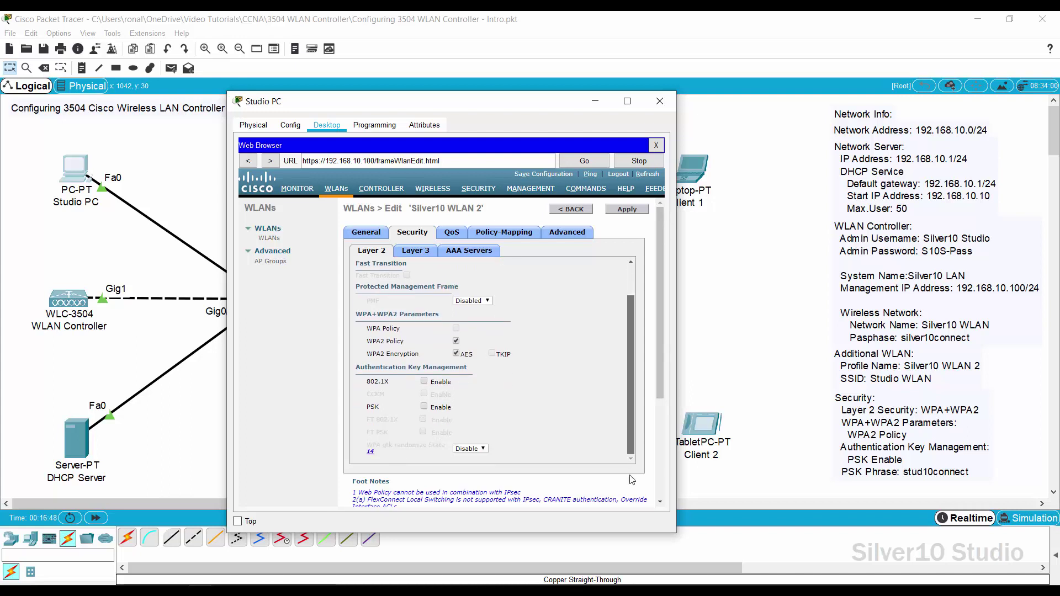
click(424, 407)
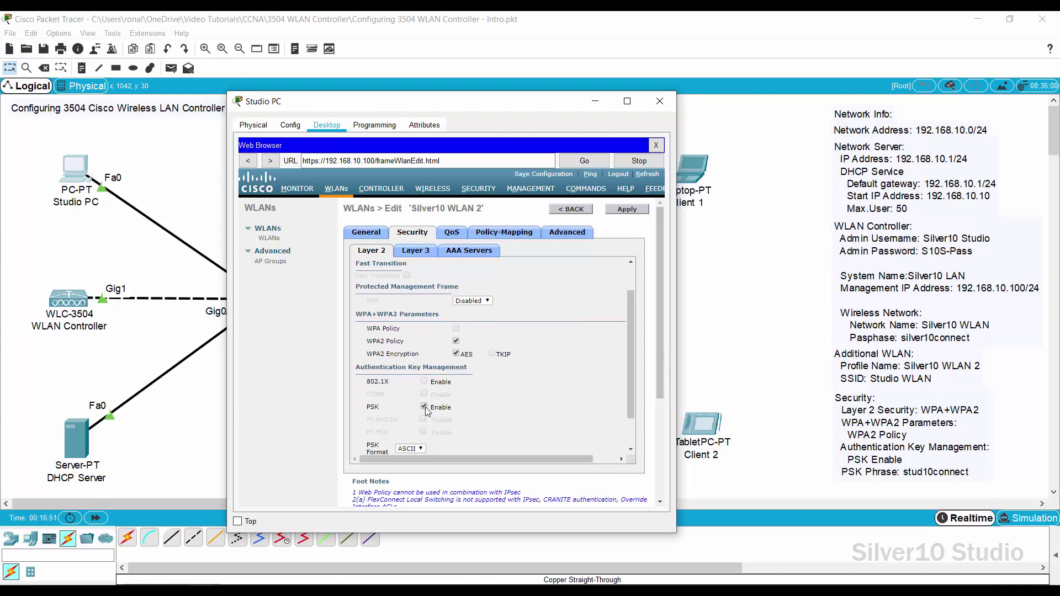
drag(628, 393, 630, 420)
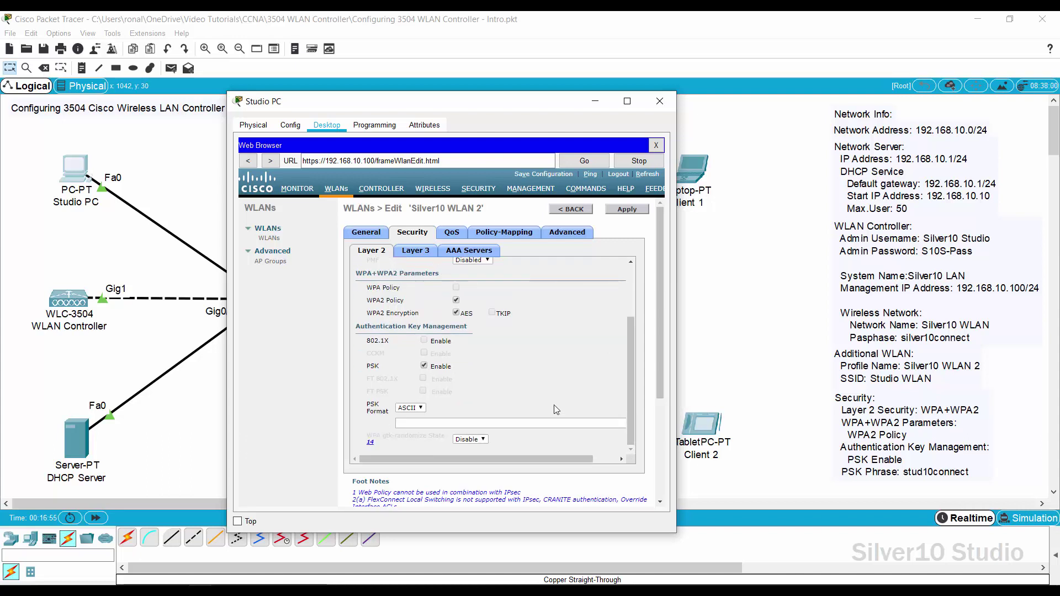
click(521, 423)
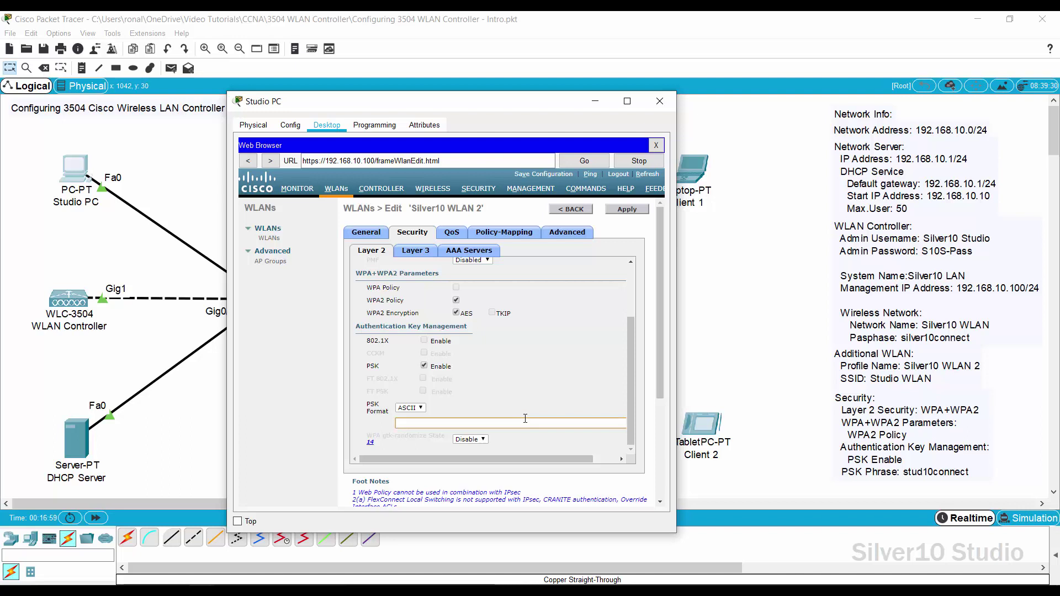
text(stud10connect)
click(627, 210)
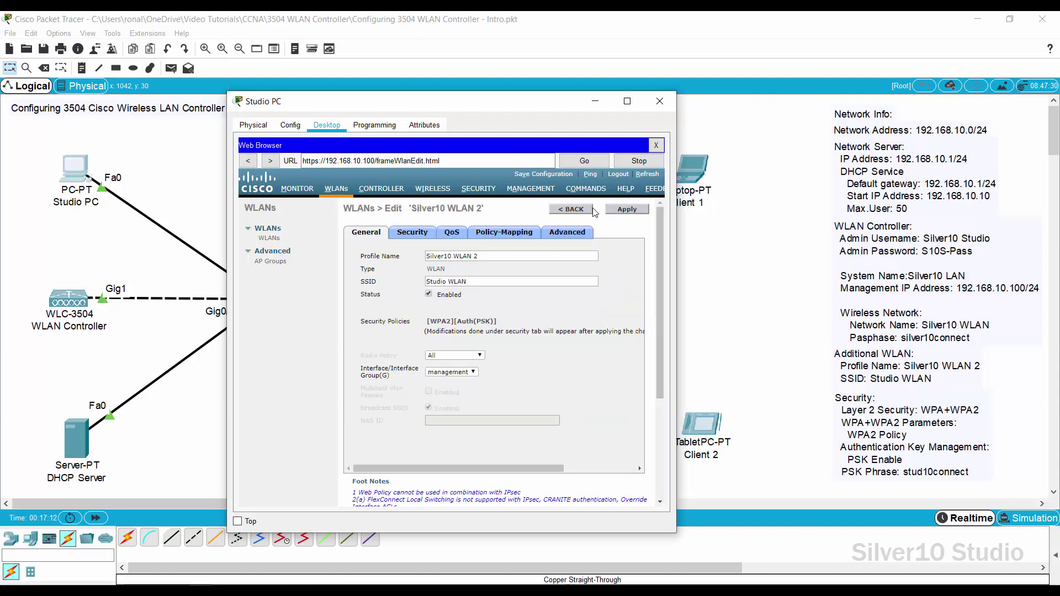
Swap Client 1's WPC300N card for the PT-LAPTOP-NM-1W-AC module and power the laptop on.
click(570, 208)
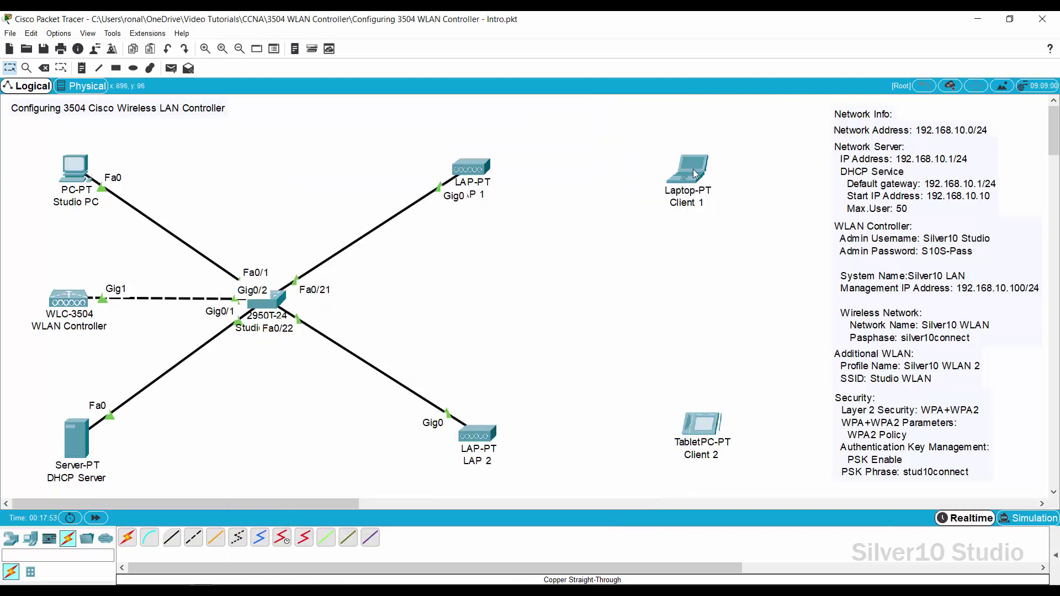
click(694, 173)
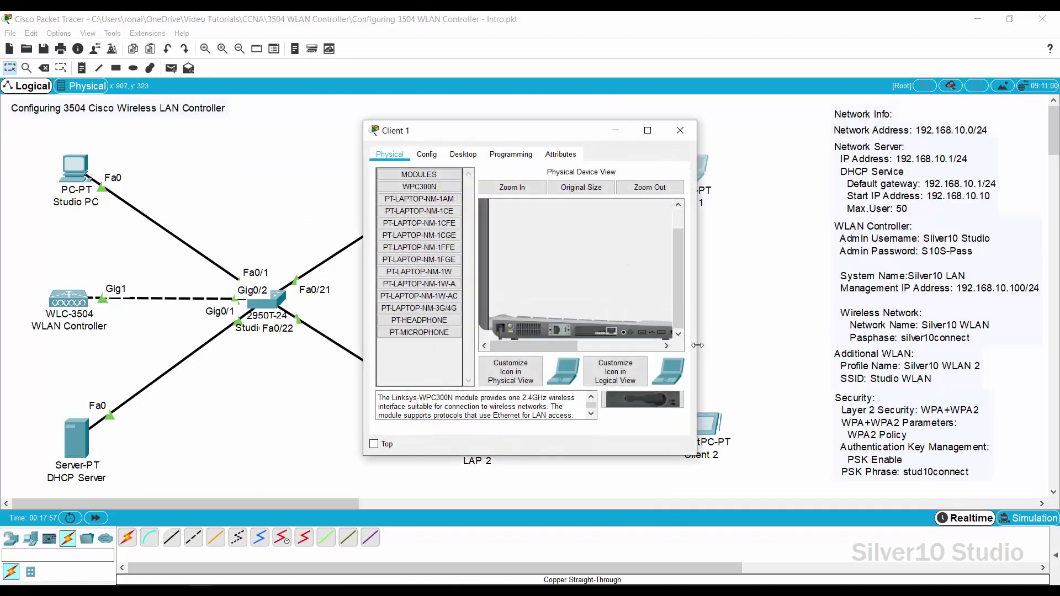
drag(698, 345, 811, 345)
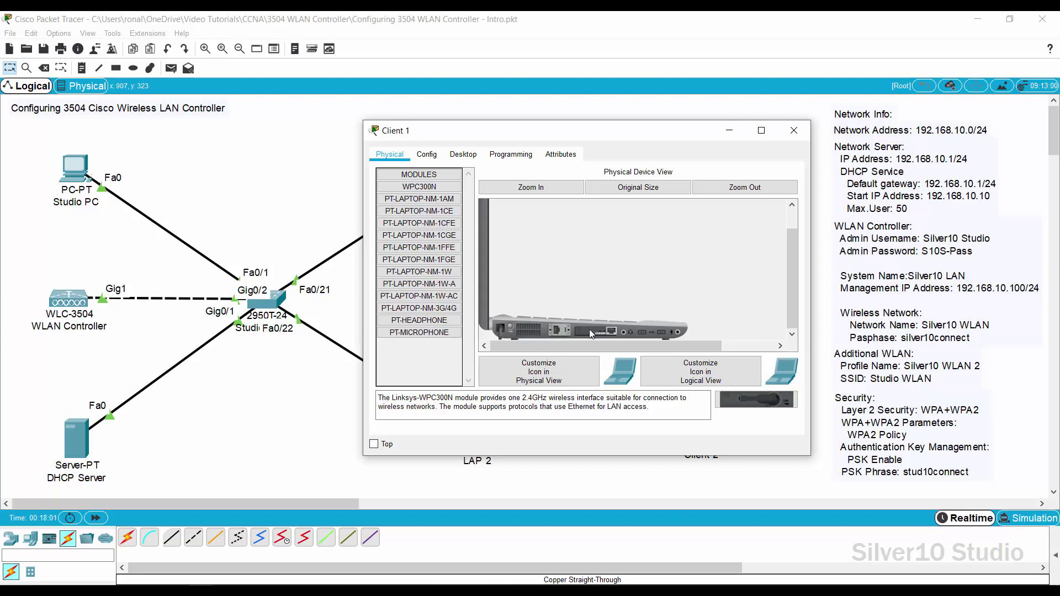
drag(591, 333, 693, 371)
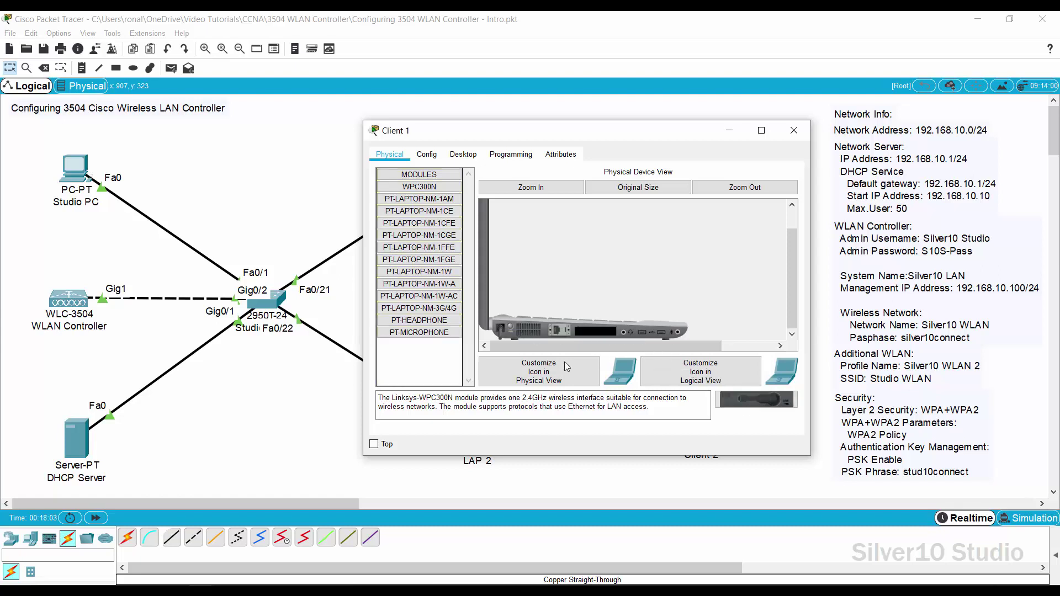
drag(419, 296, 595, 336)
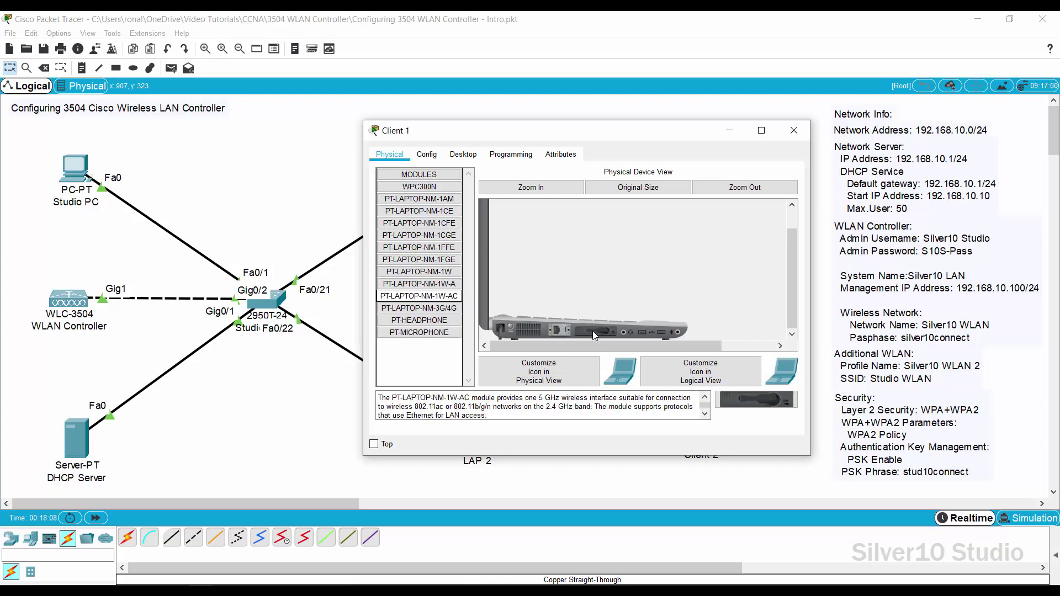
click(509, 332)
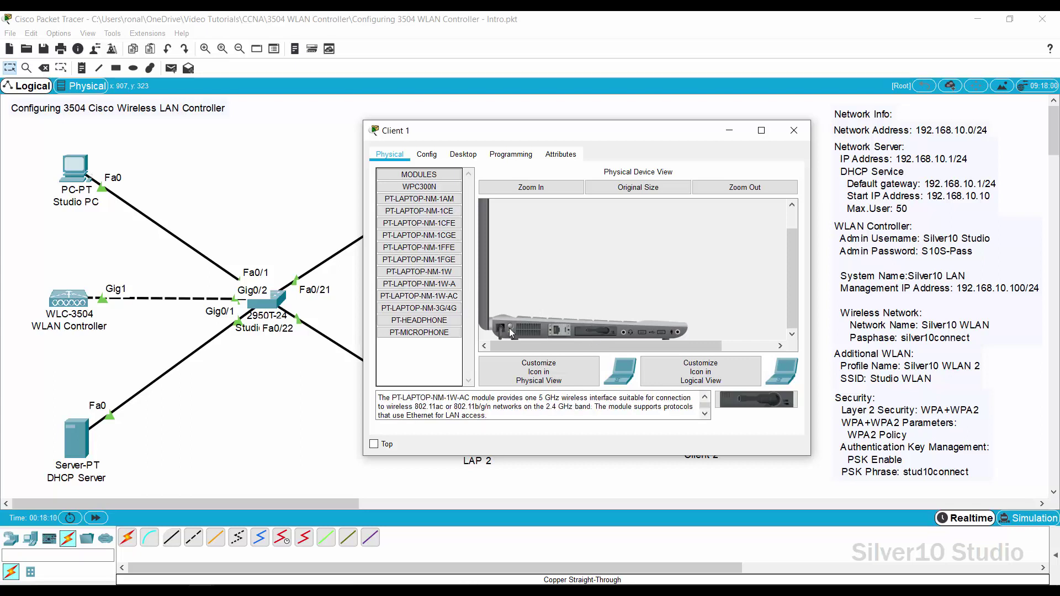
Set Client 1's Wireless0 SSID to 'Silver10 WLAN' with WPA2-PSK and its passphrase.
click(427, 157)
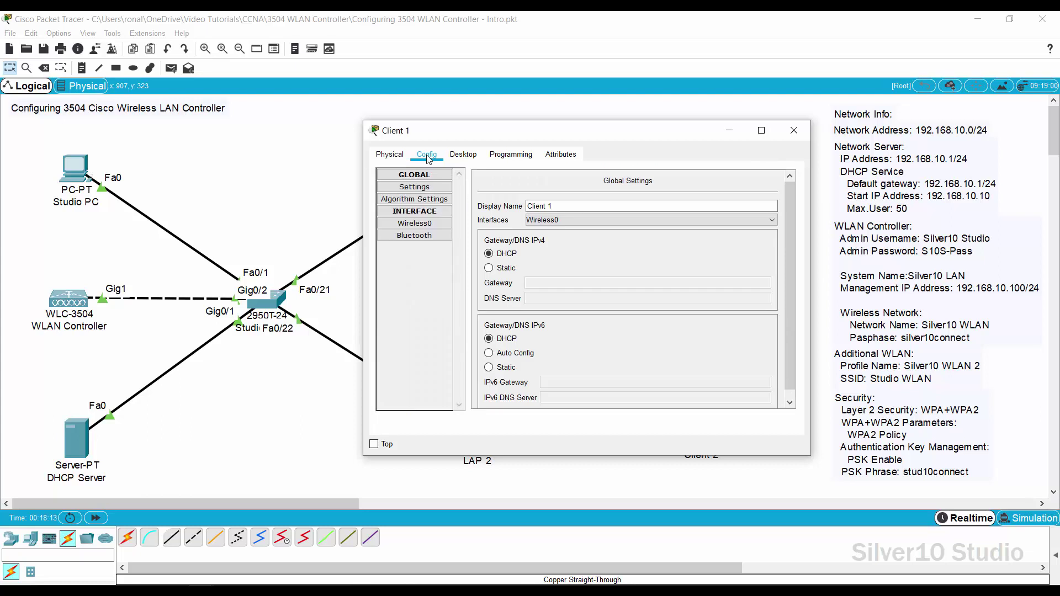
click(419, 224)
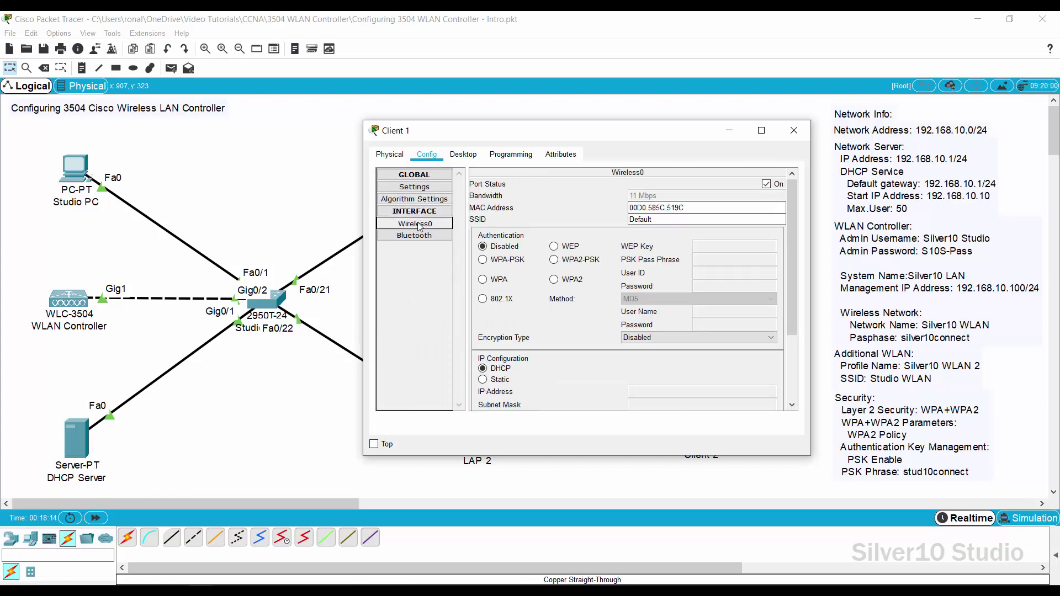
double_click(657, 219)
text(Silv)
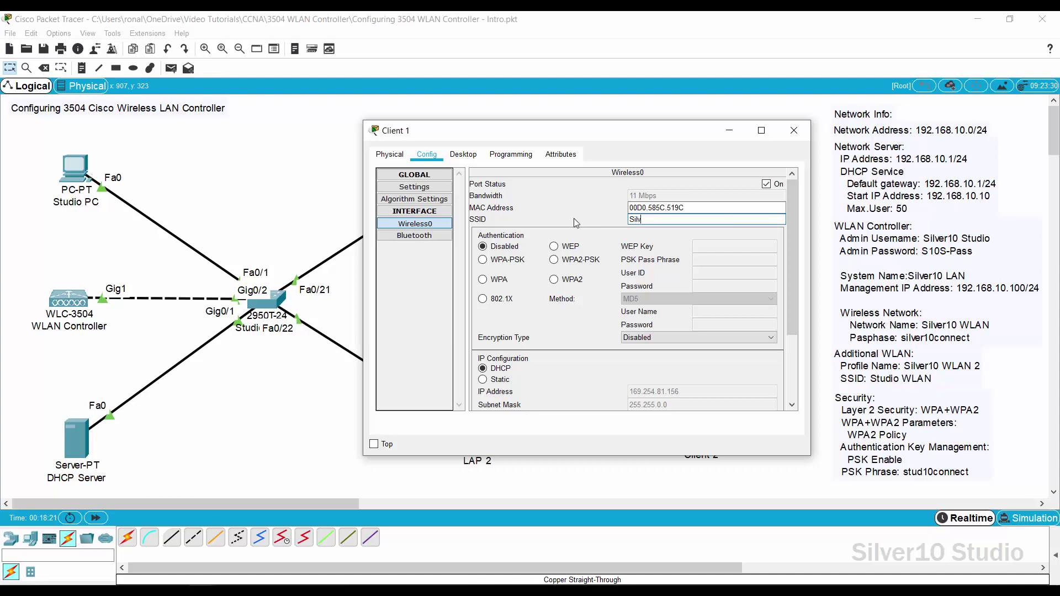
text(er10 WLAN)
click(573, 264)
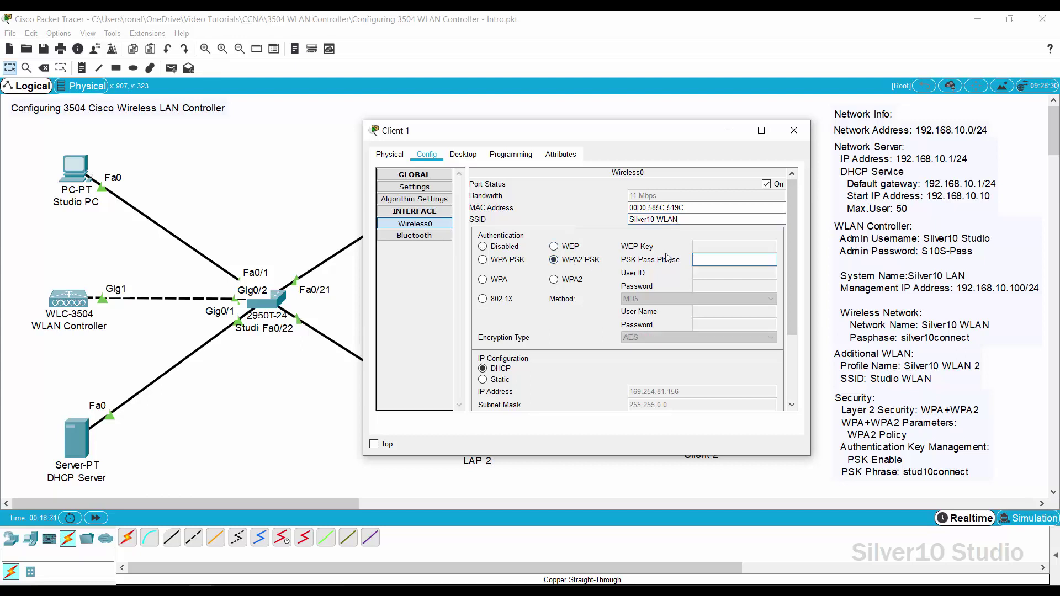
text(silver10)
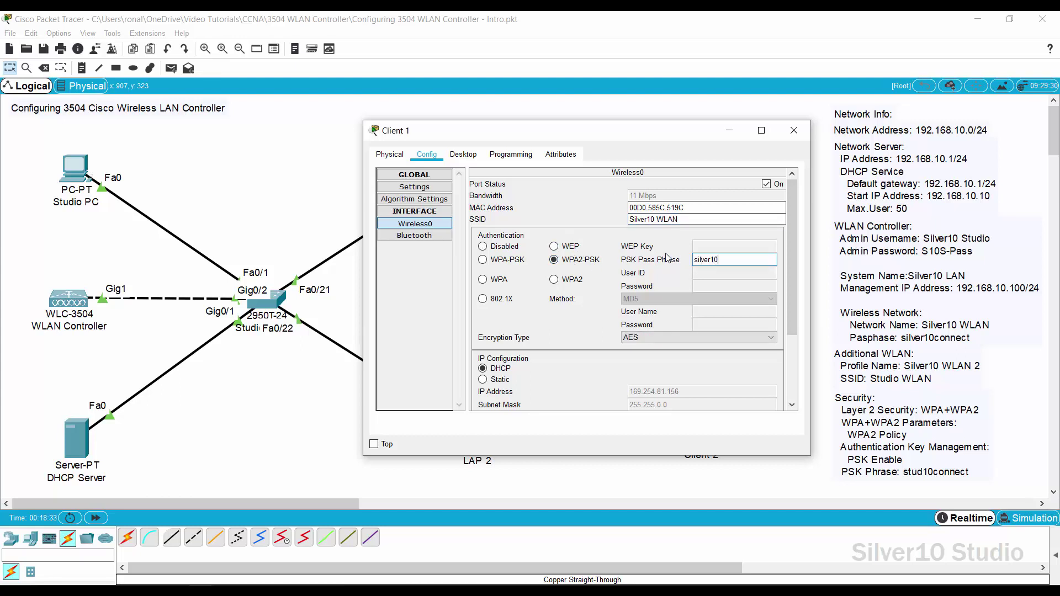
text(connect)
click(794, 130)
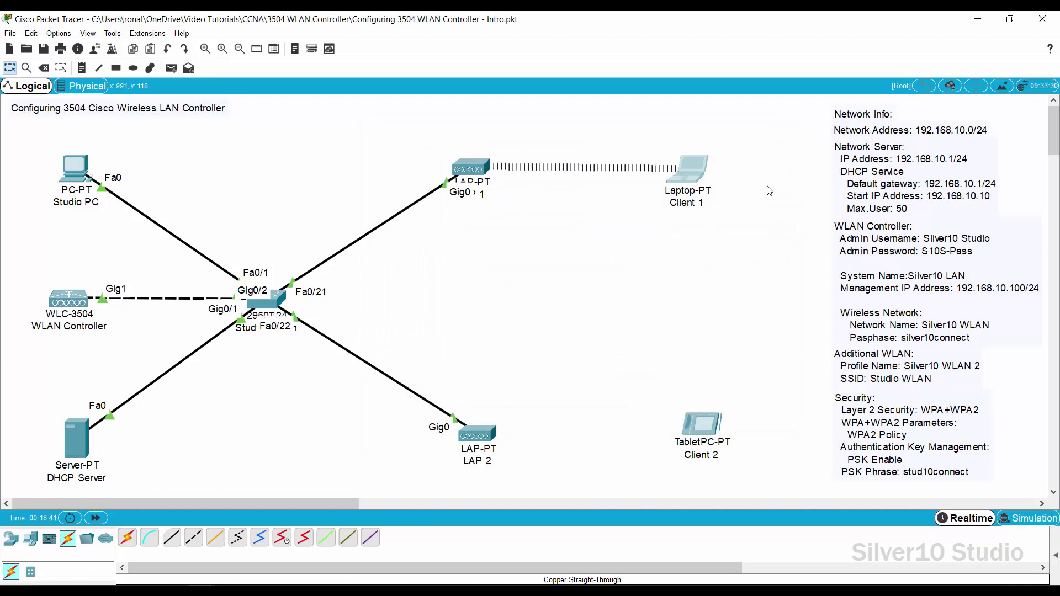
Set Client 2's Wireless0 SSID to 'Studio WLAN' with WPA2-PSK and enter its passphrase.
click(706, 433)
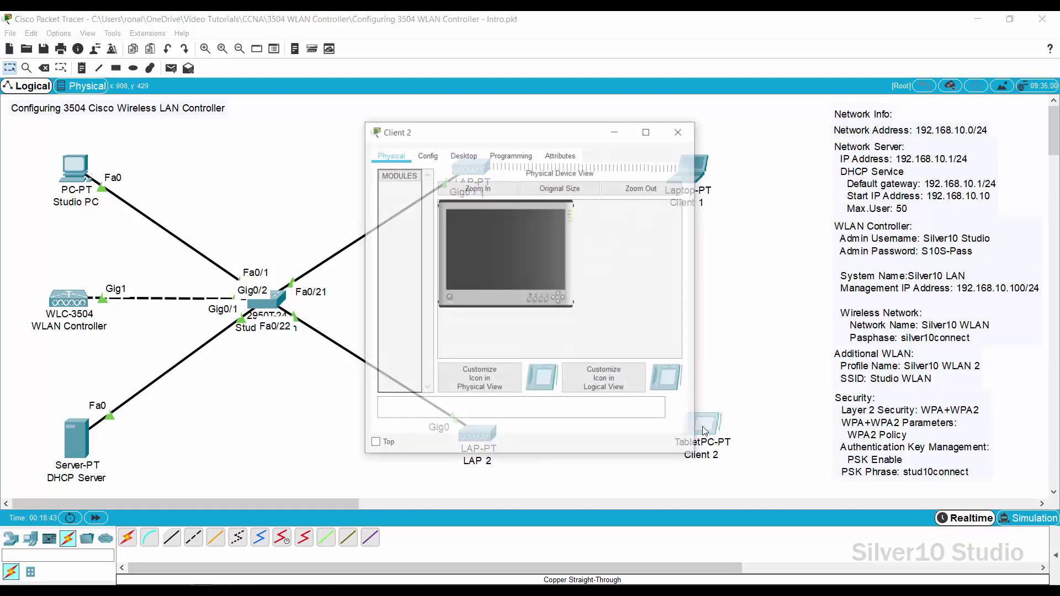
click(431, 155)
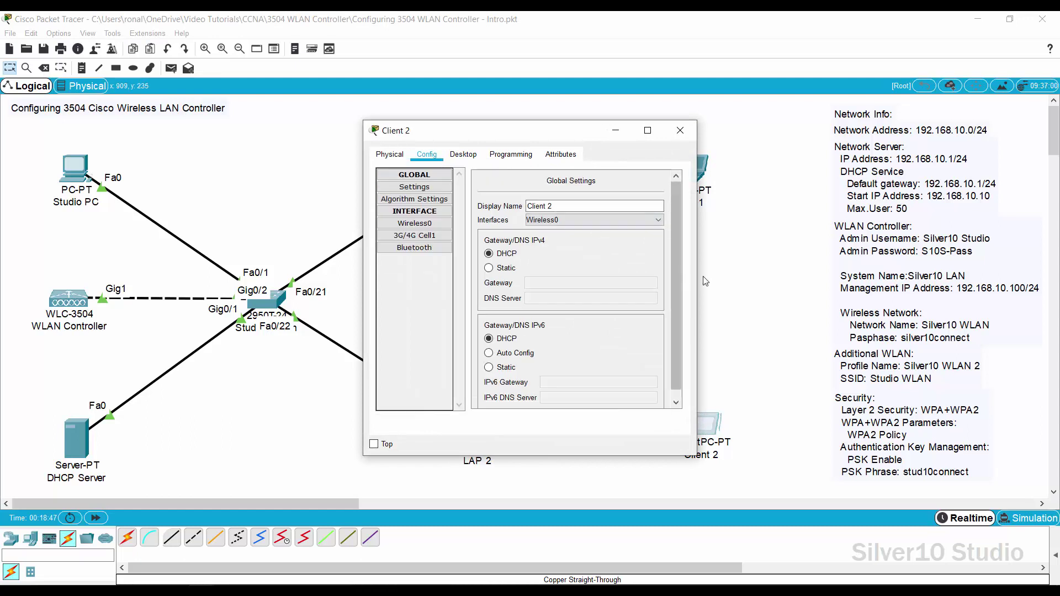
drag(702, 280, 818, 280)
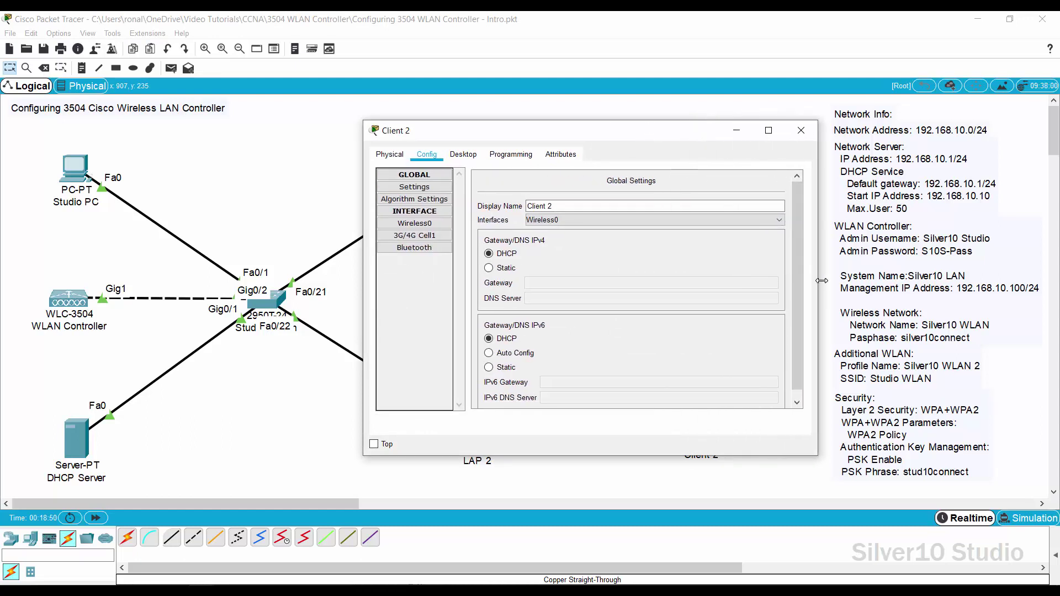
click(415, 223)
click(674, 220)
double_click(674, 221)
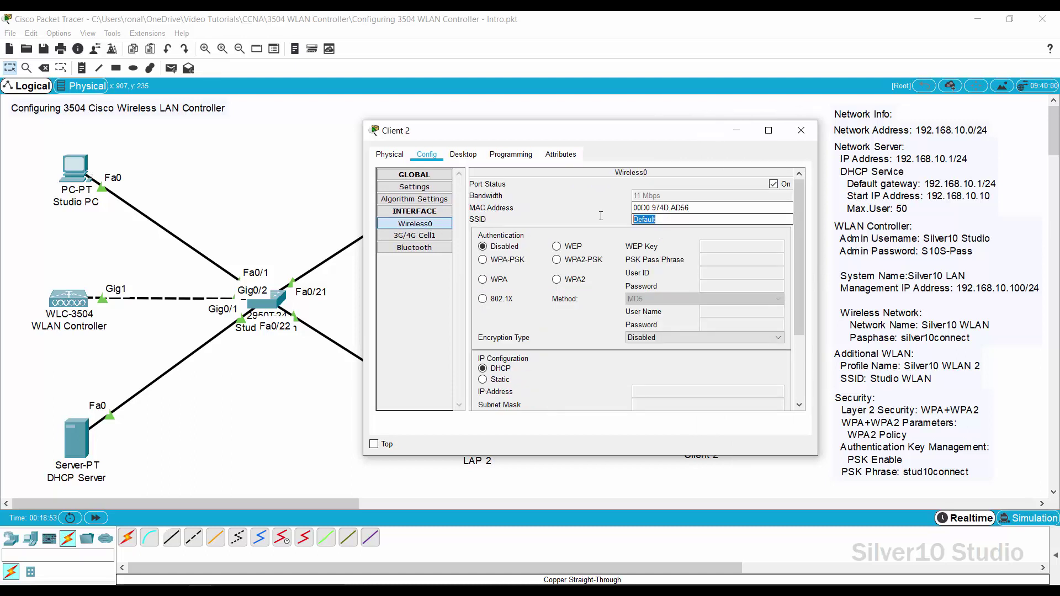
text(S)
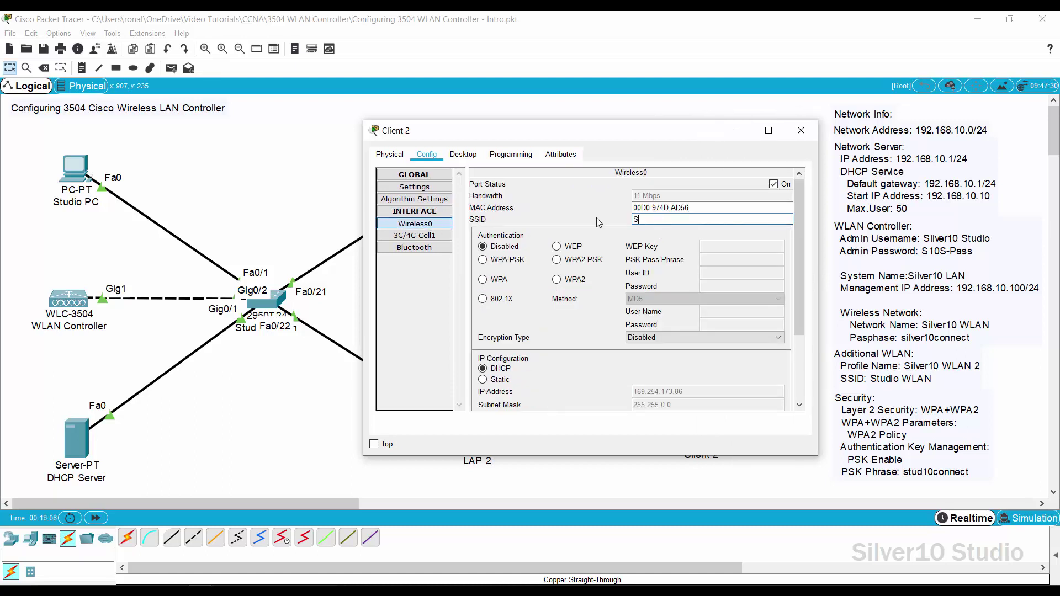
text(tudio WLAN)
click(558, 261)
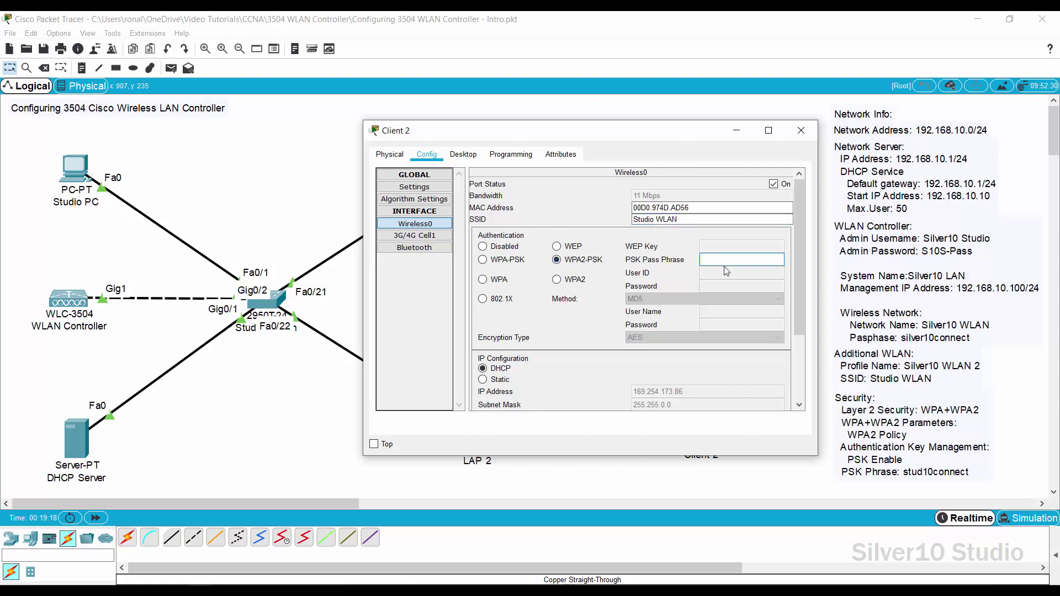
text(studioconnect)
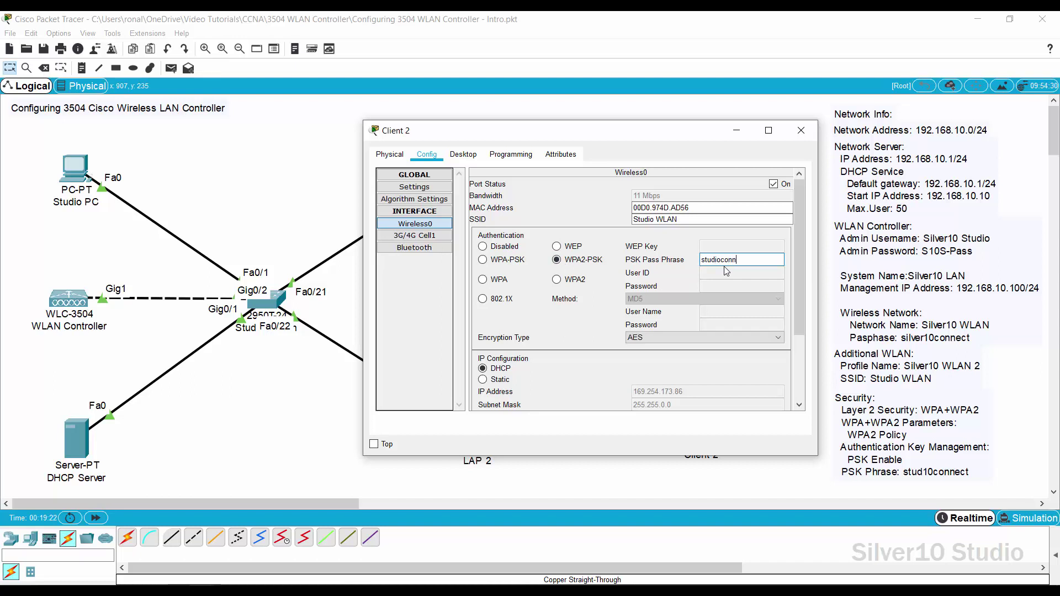
Close Client 2 and open the controller's Monitor summary in Studio PC's browser.
click(804, 124)
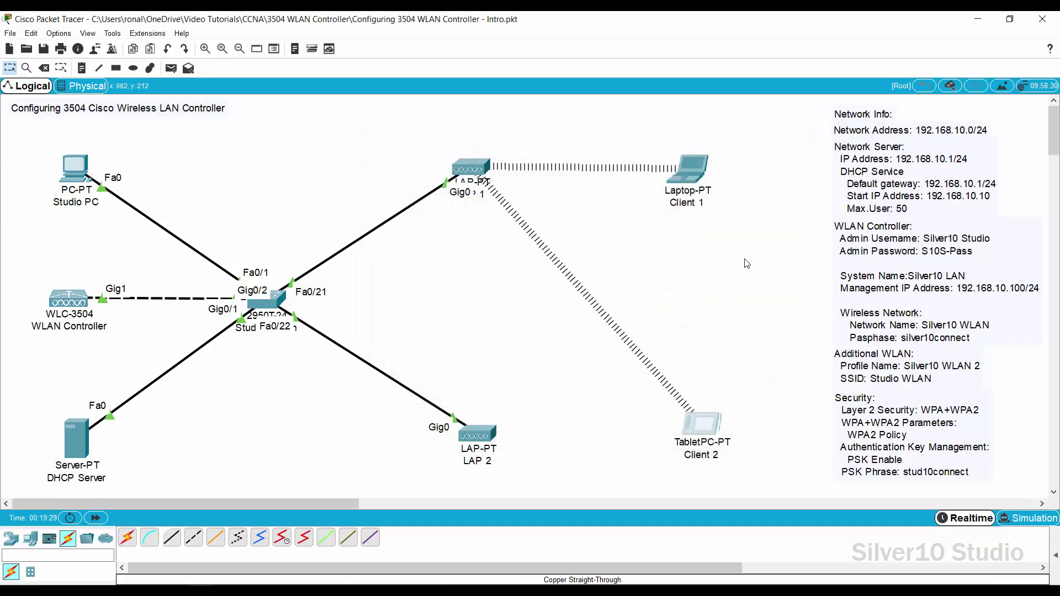
click(79, 172)
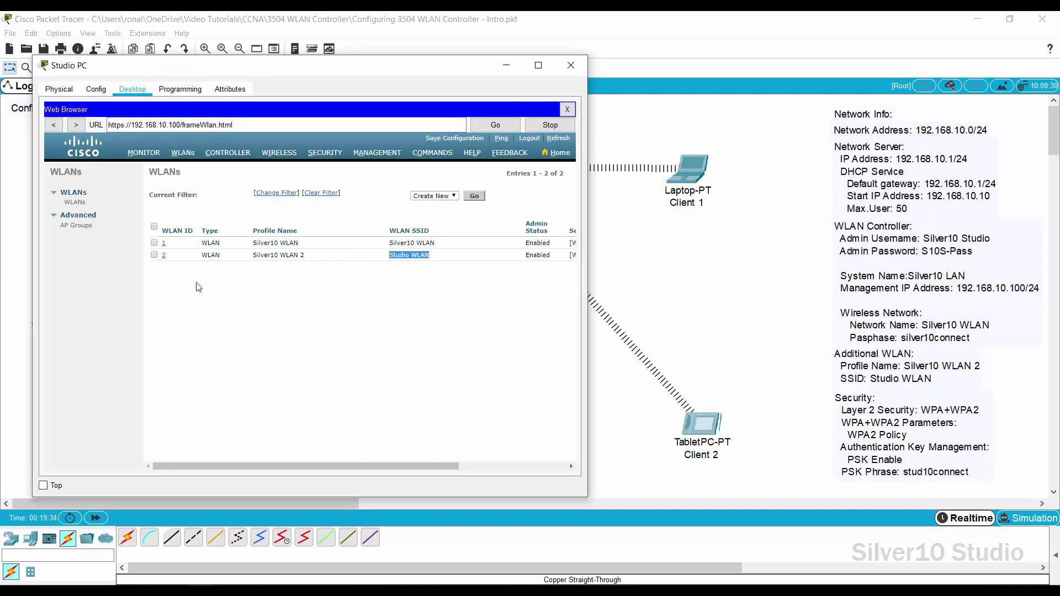
click(145, 157)
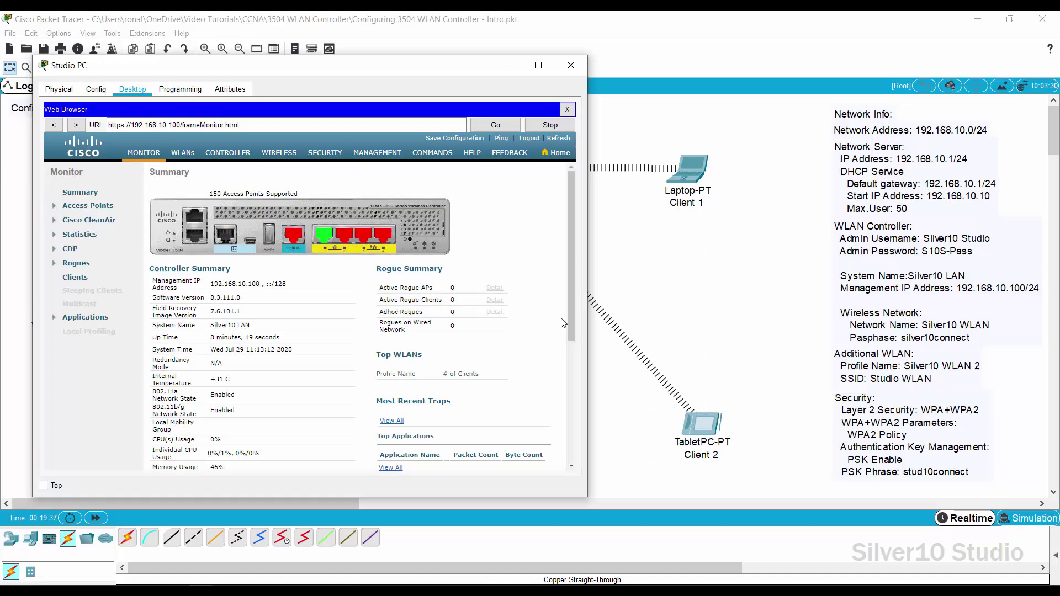
Scroll to the Client Summary and confirm Current Clients shows 2.
drag(571, 238, 572, 371)
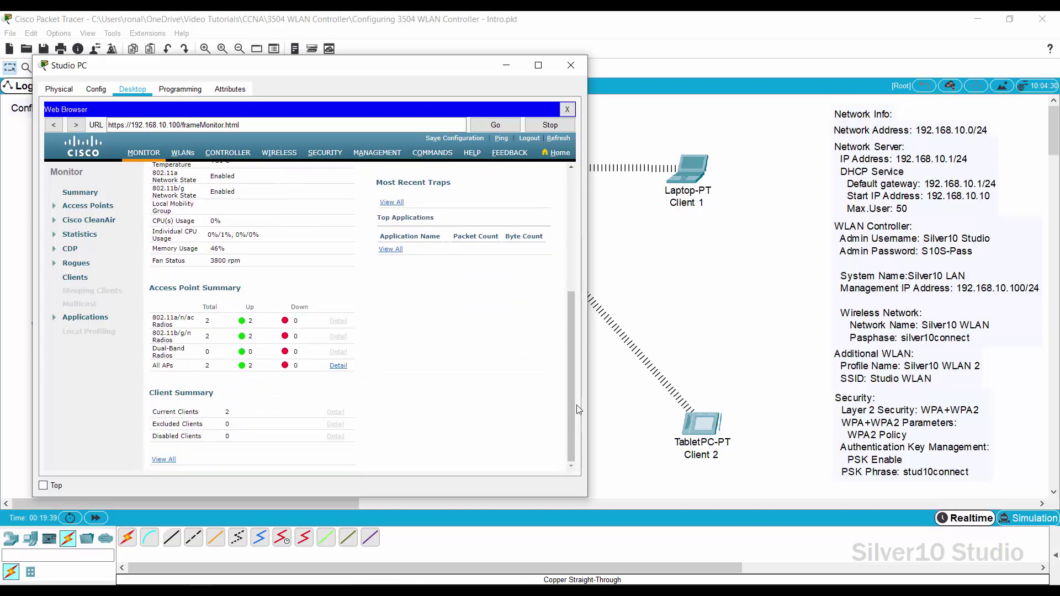
double_click(228, 411)
click(449, 382)
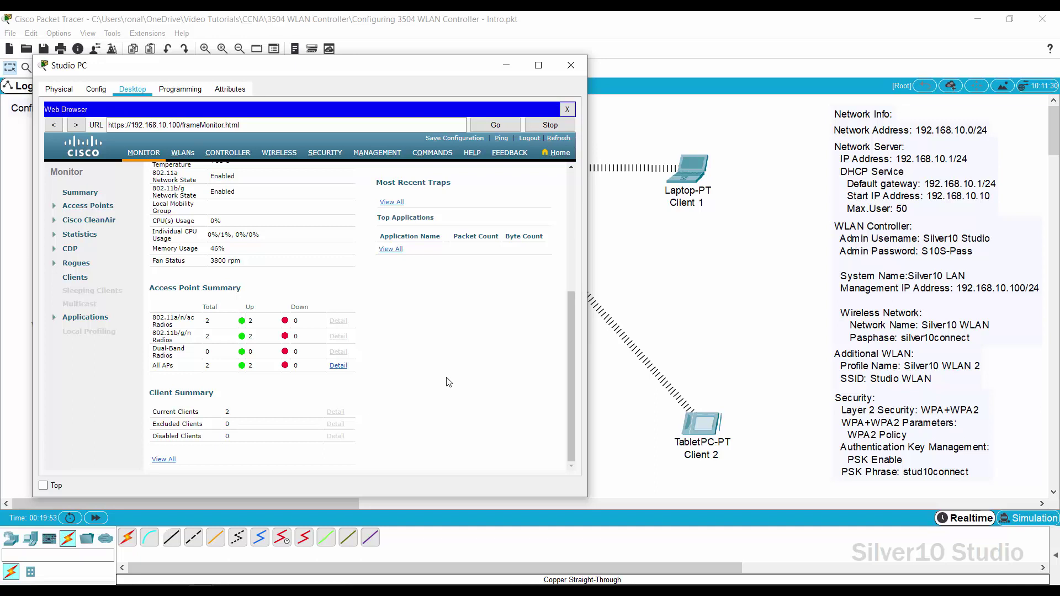